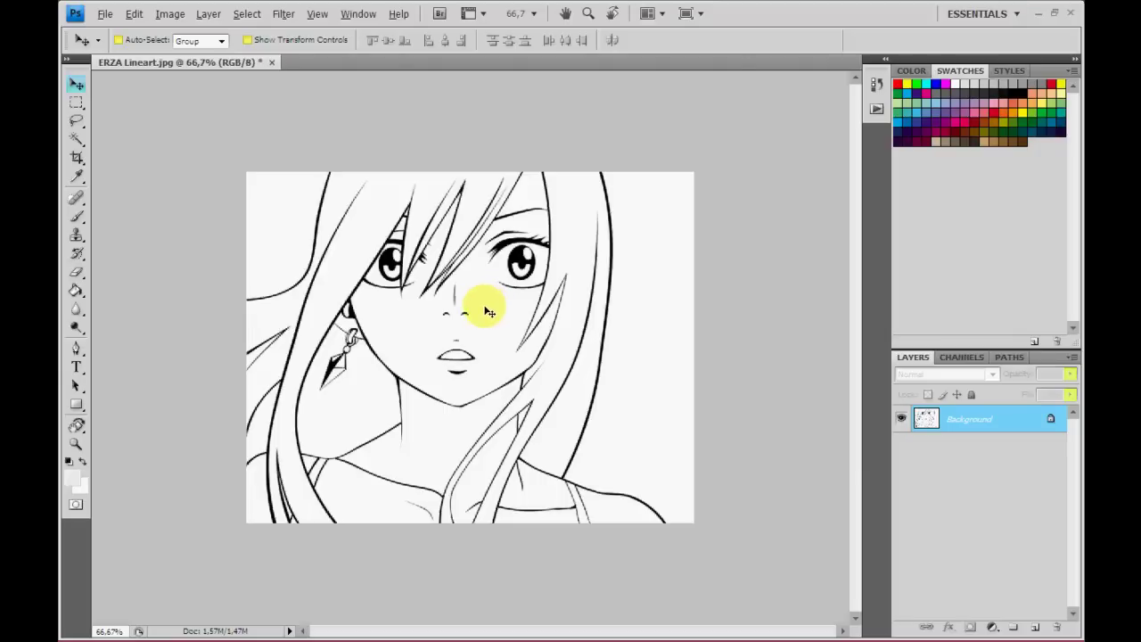
# Convert the Background into a normal layer named Lines, apply a layer mask, and show the Channels panel.
pyautogui.doubleClick(960, 428)
pyautogui.write('Lines')
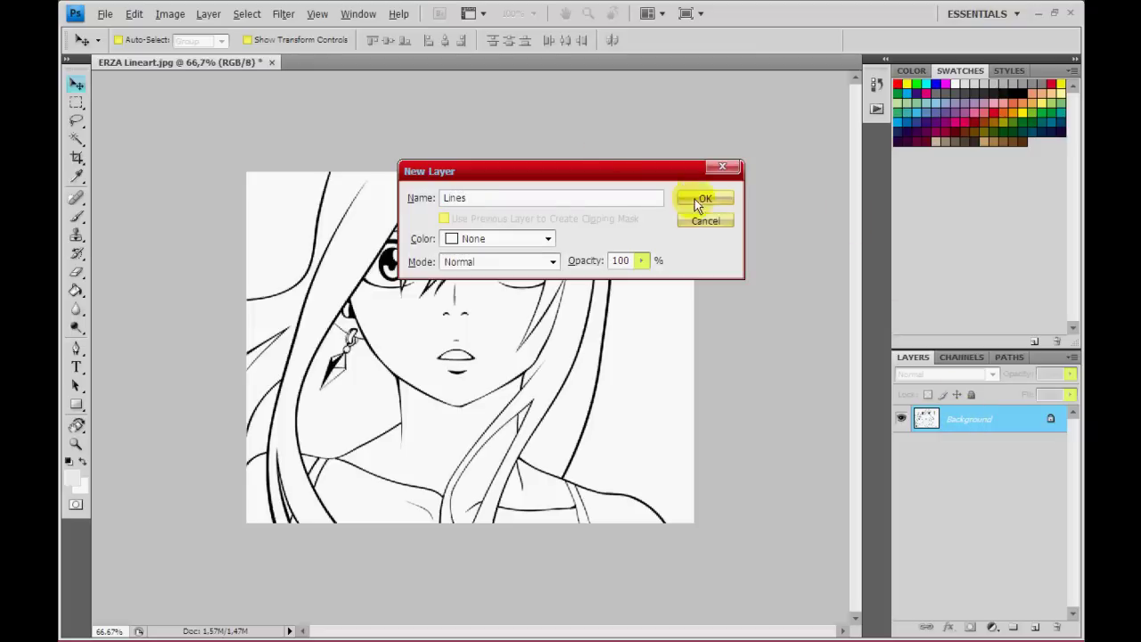
pyautogui.click(696, 199)
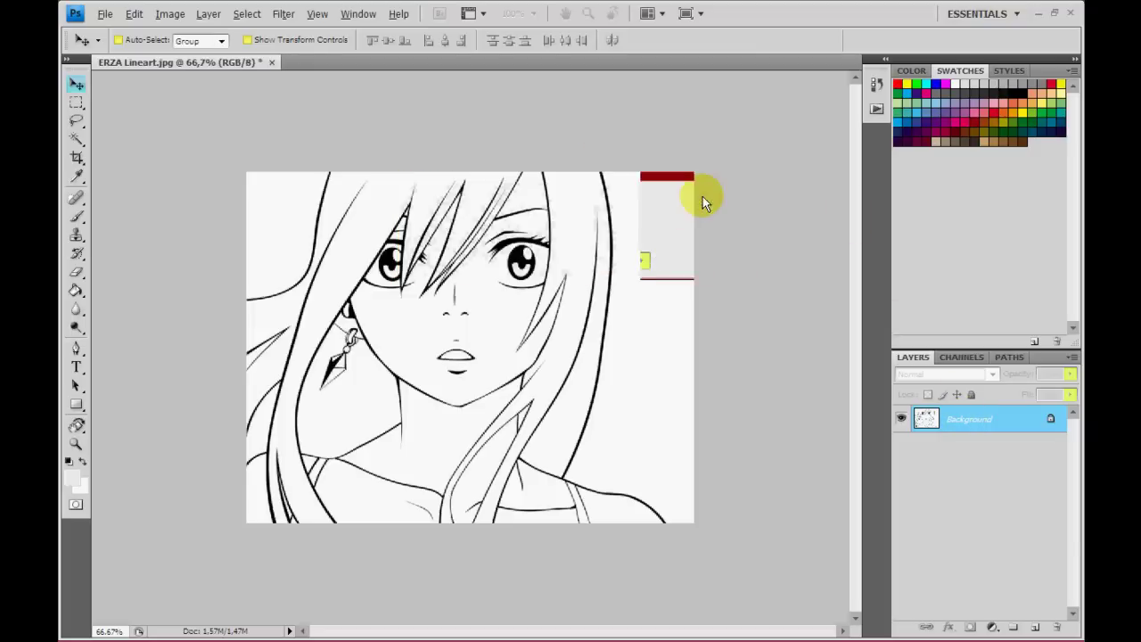
pyautogui.click(971, 628)
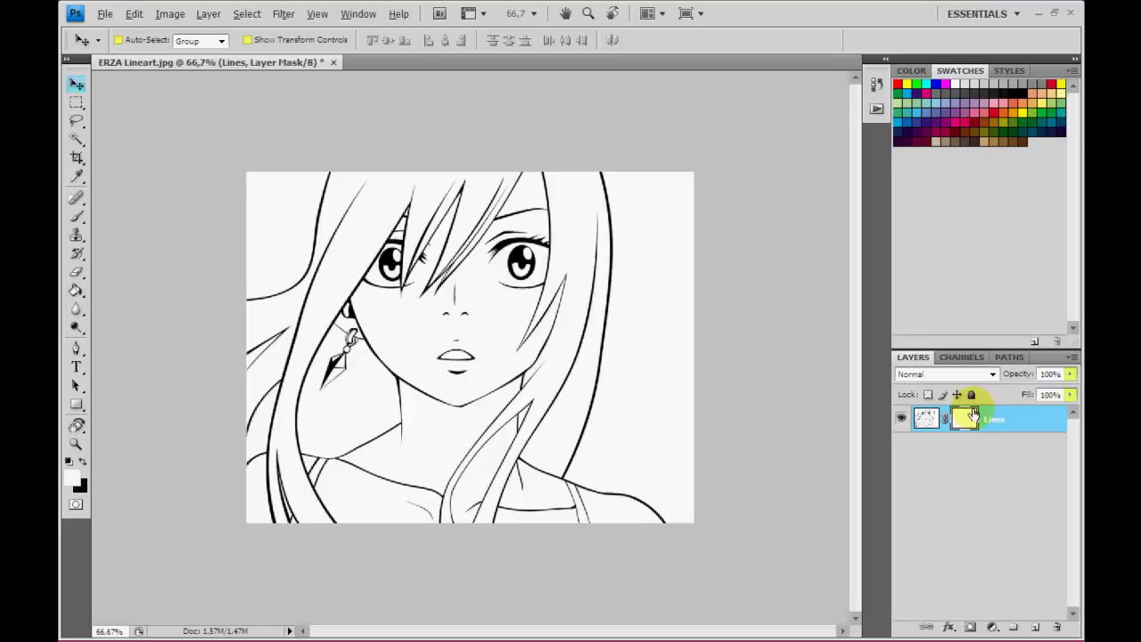
pyautogui.rightClick(965, 419)
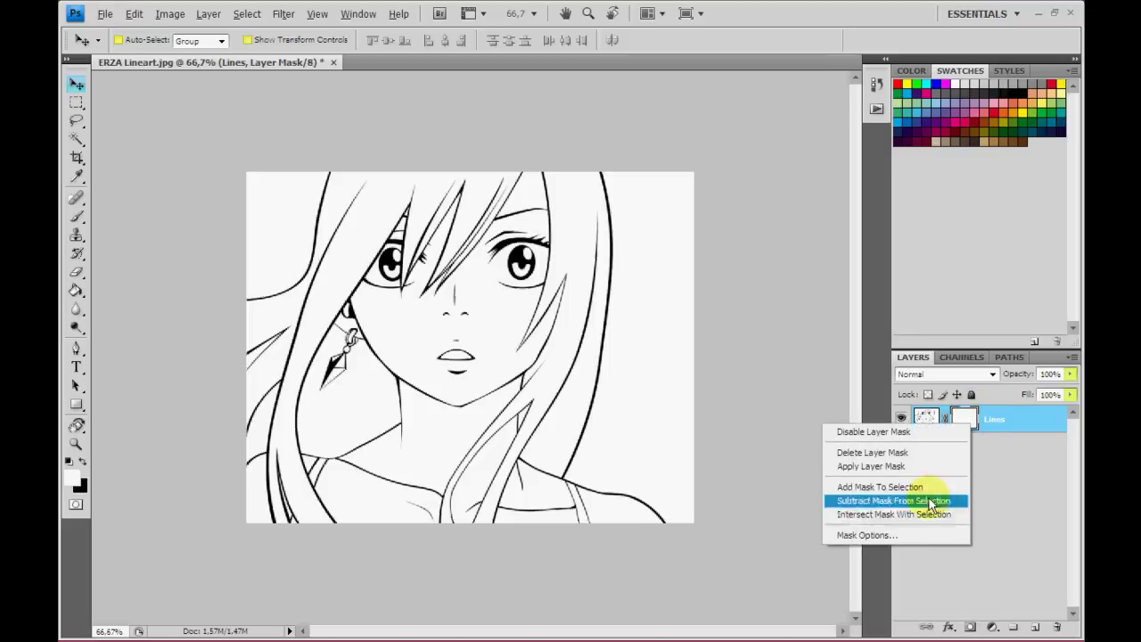
pyautogui.click(900, 467)
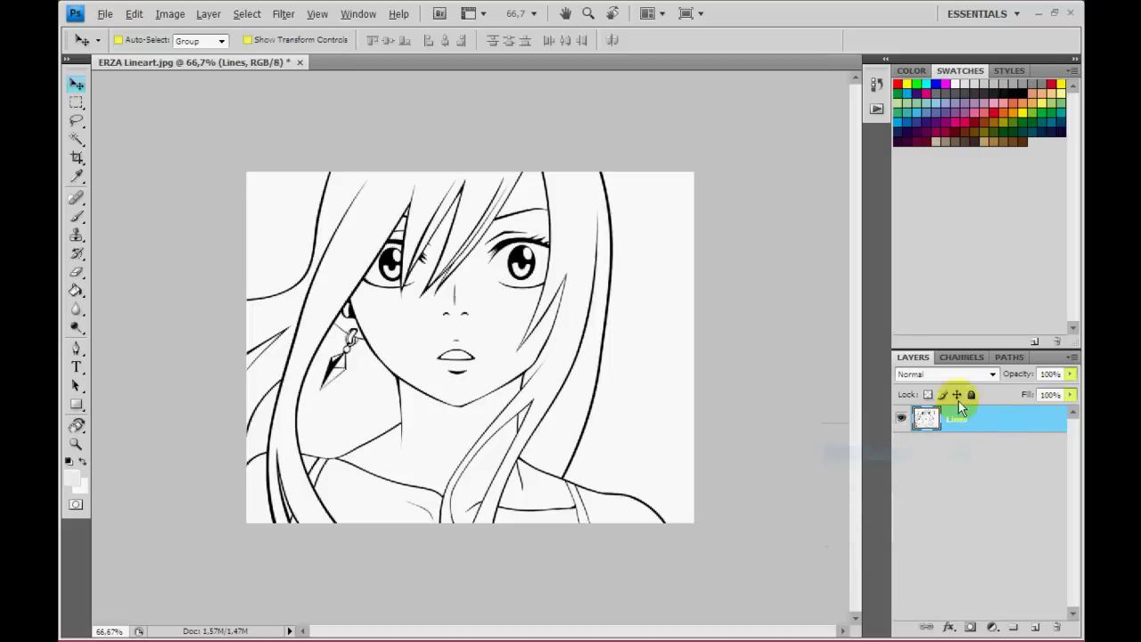
pyautogui.click(960, 359)
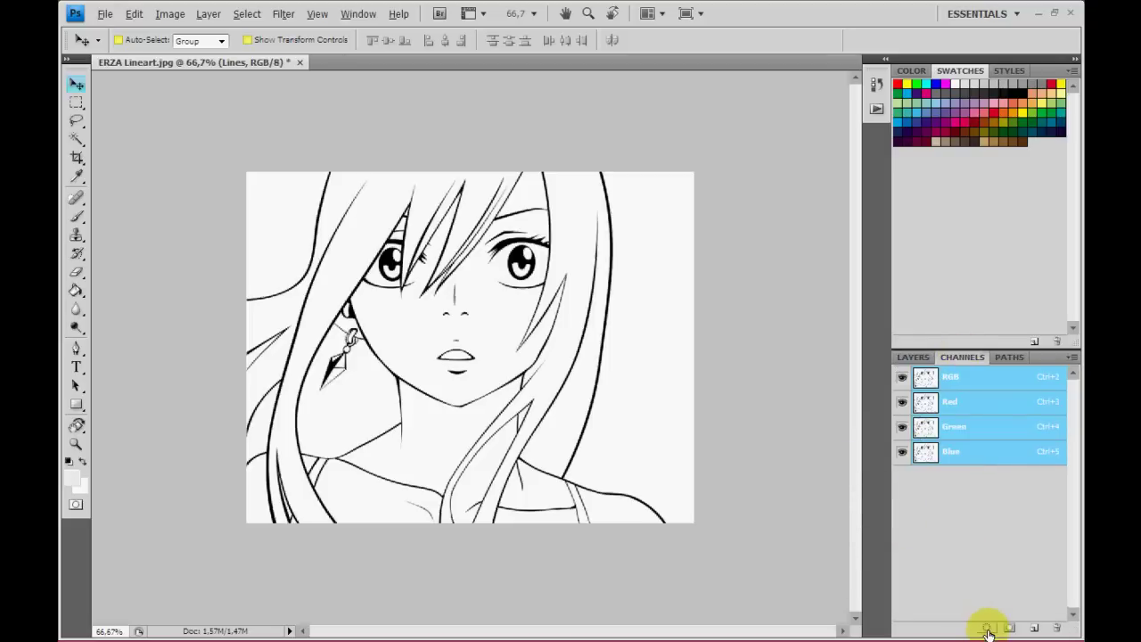
# Select the white areas via the RGB channel, delete them, and deselect.
pyautogui.keyDown('ctrl'); pyautogui.click(927, 451); pyautogui.keyUp('ctrl')
pyautogui.press('Delete')
pyautogui.click(913, 357)
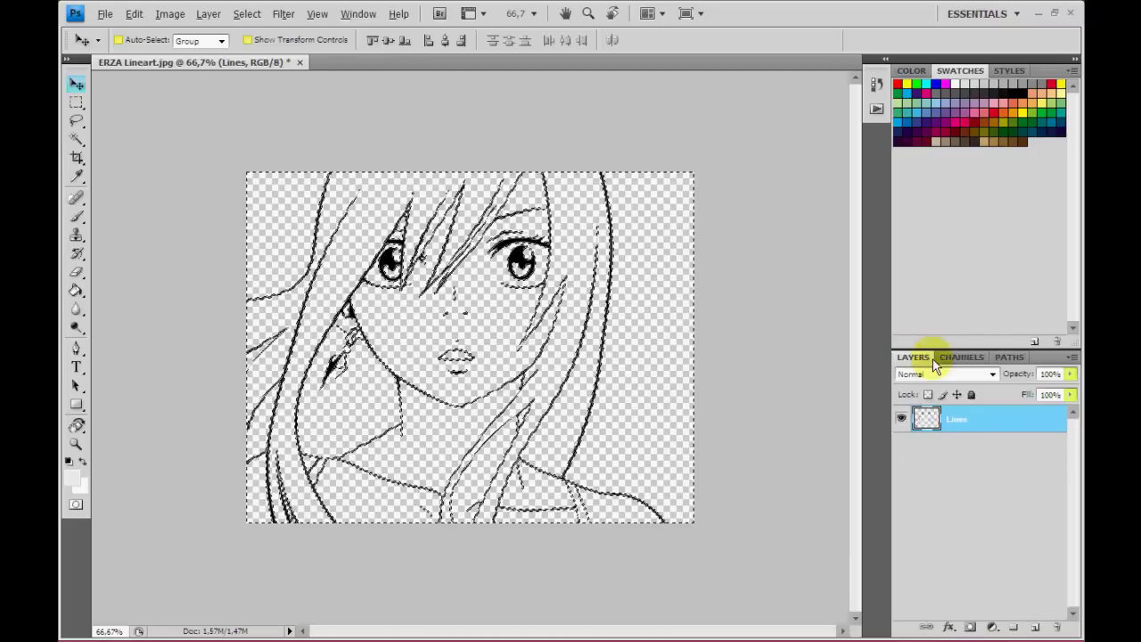
pyautogui.click(75, 139)
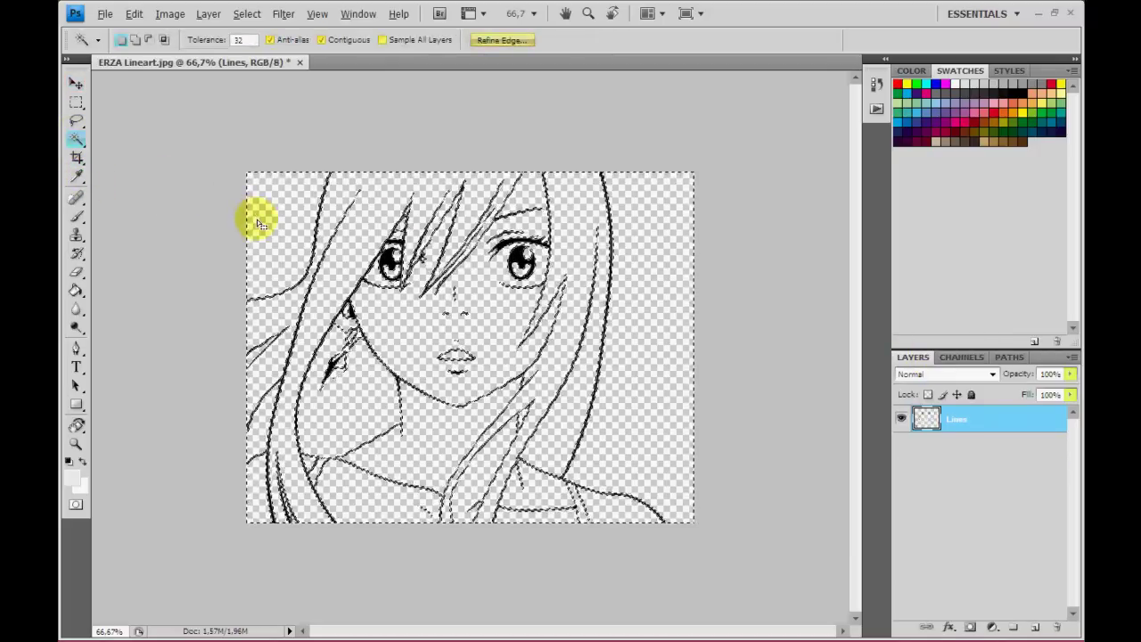
pyautogui.hotkey('ctrl', 'd')
pyautogui.click(77, 223)
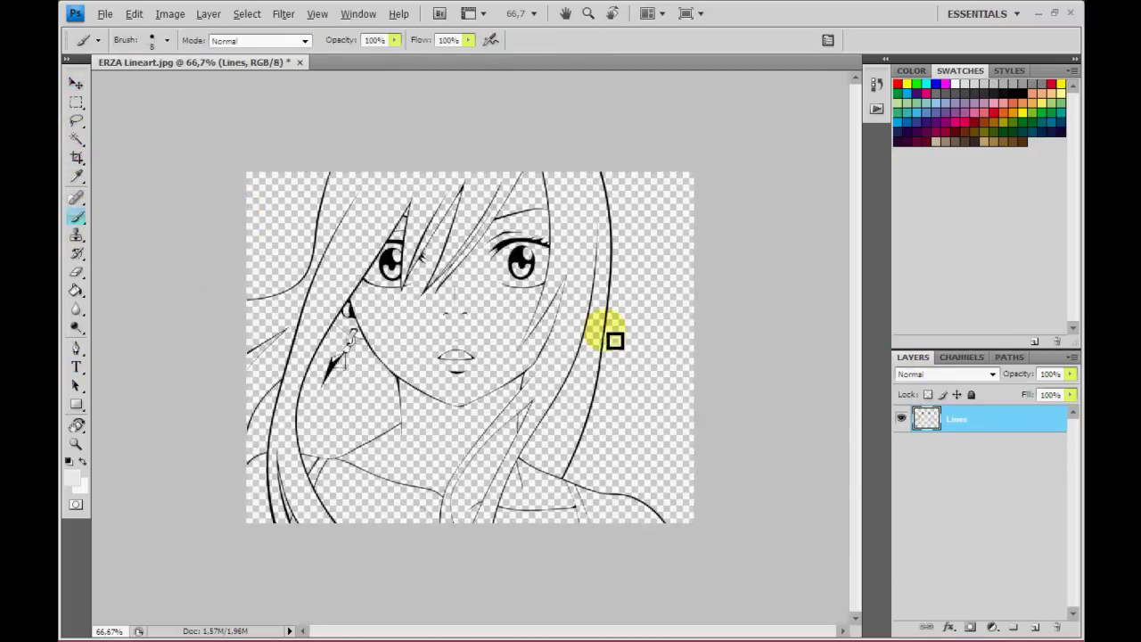
# Add a new empty layer named Background and move it below Lines.
pyautogui.click(1034, 626)
pyautogui.write('Background')
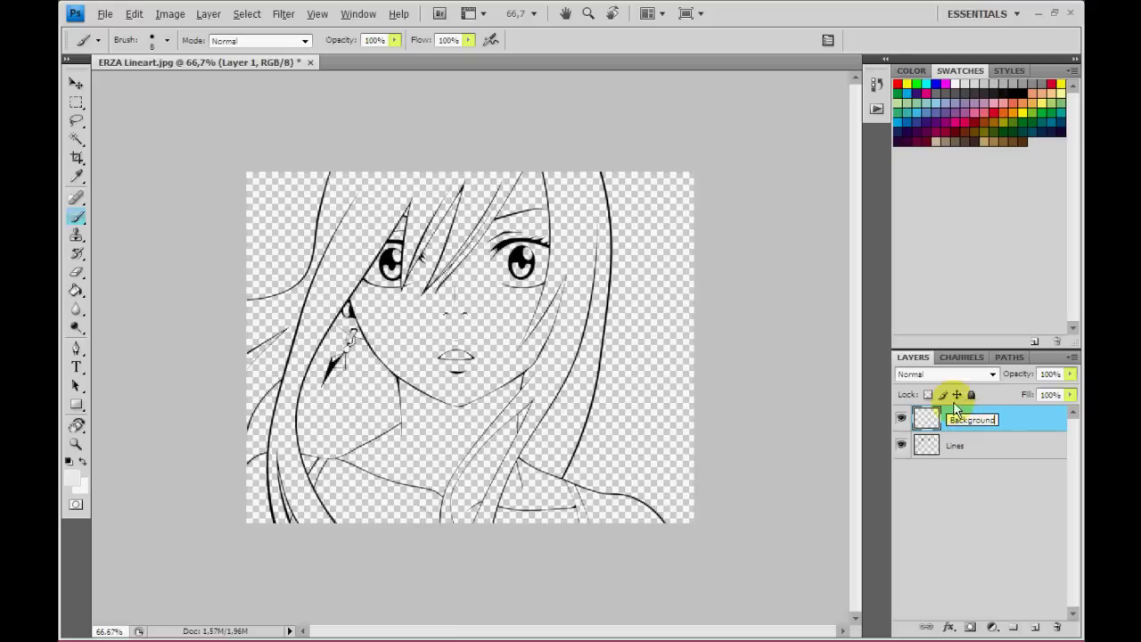
pyautogui.press('Return')
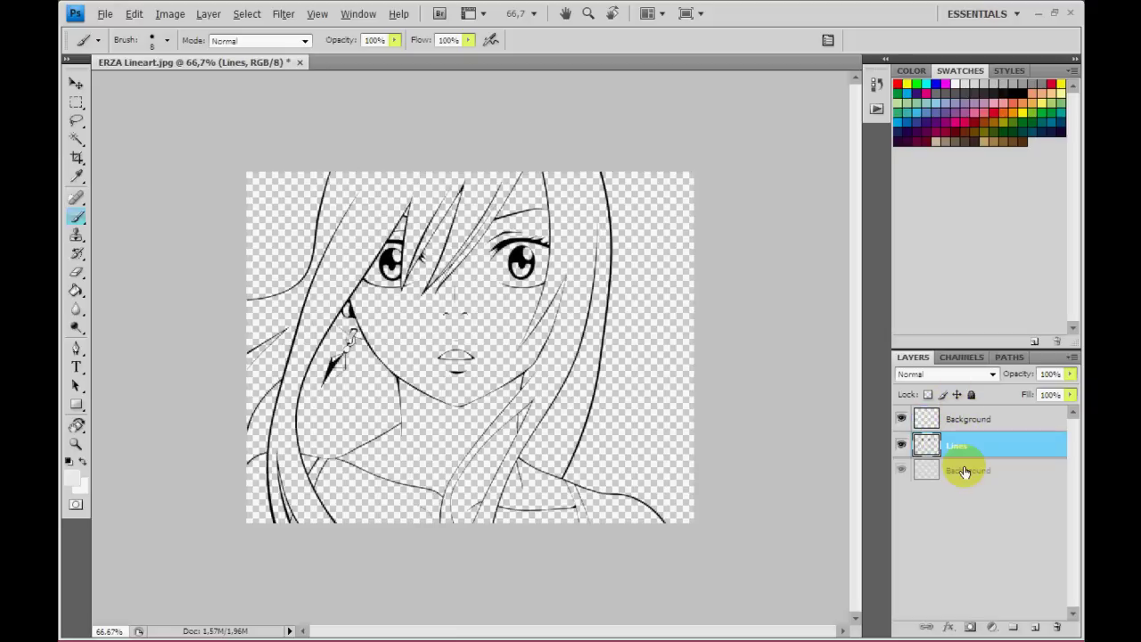
pyautogui.moveTo(955, 415); pyautogui.dragTo(1000, 469)
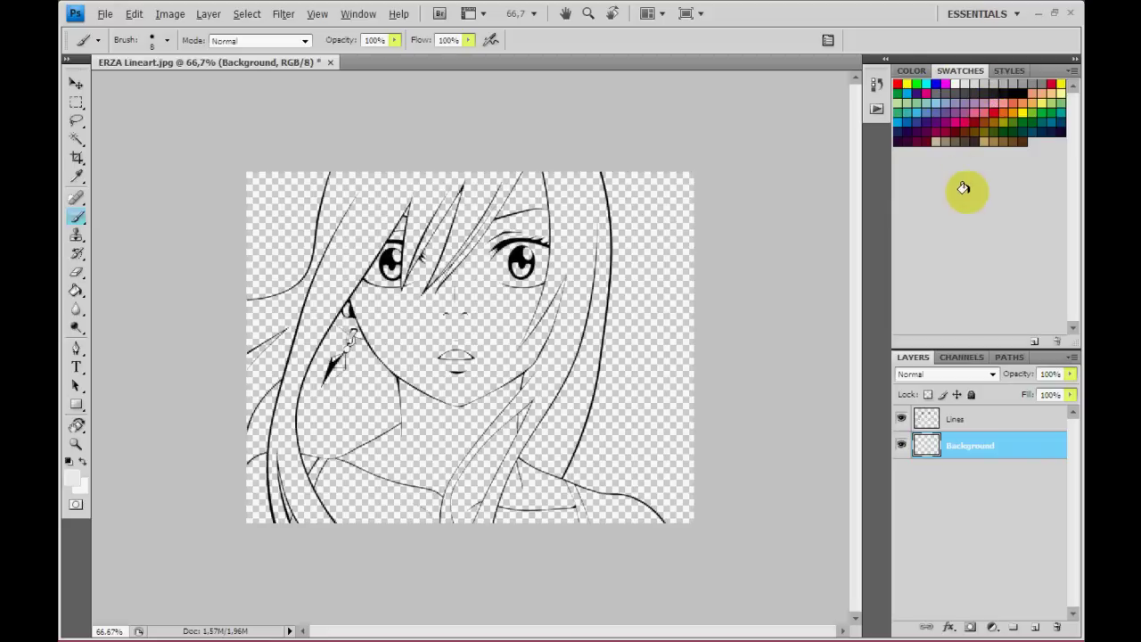
# Fill the Background layer with white using the Paint Bucket.
pyautogui.click(75, 288)
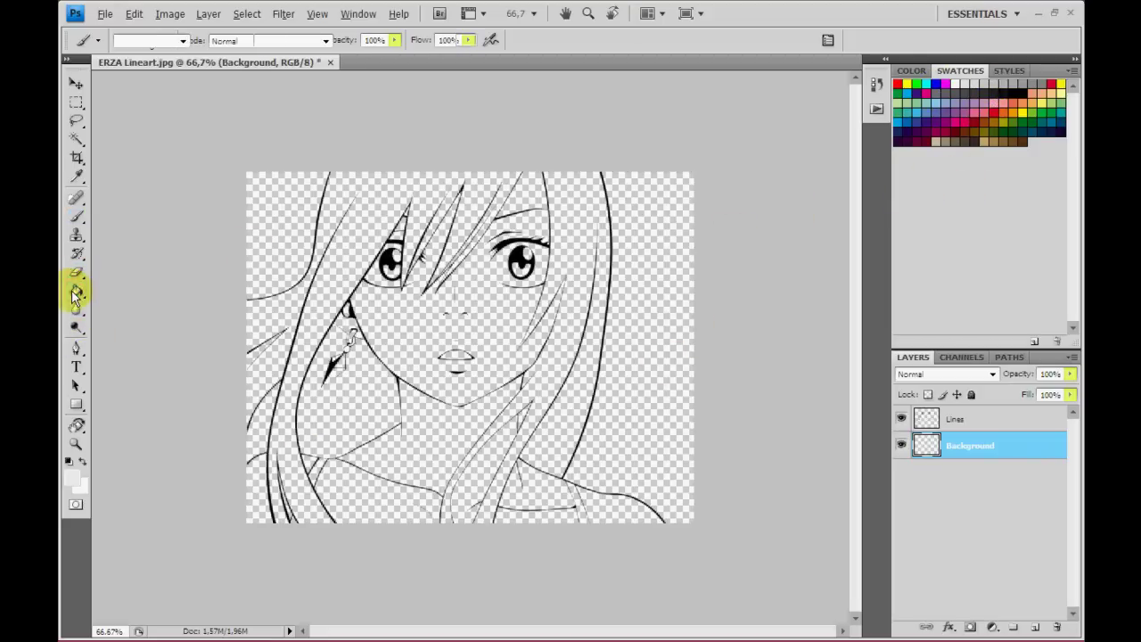
pyautogui.click(959, 81)
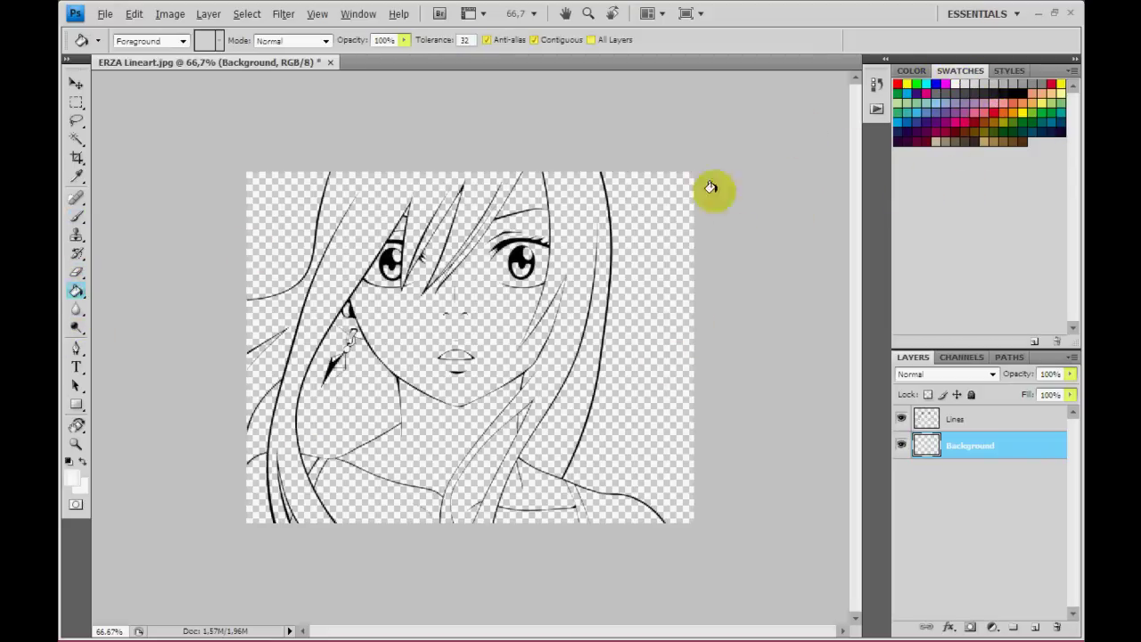
pyautogui.click(289, 241)
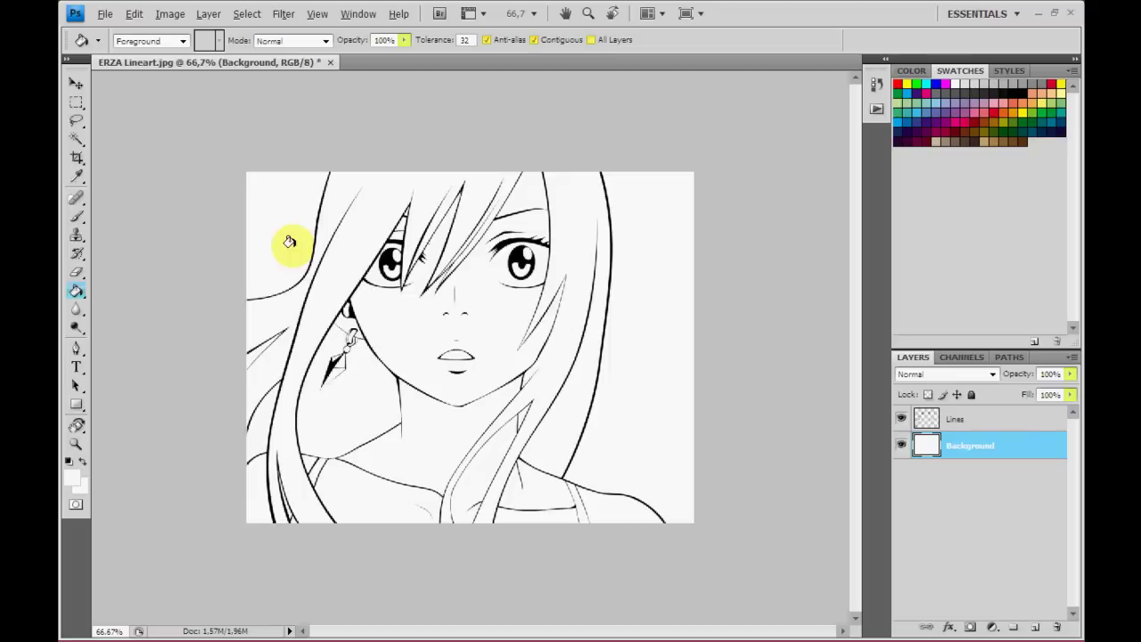
# Add a new layer above Background and name it Skin.
pyautogui.click(1035, 628)
pyautogui.write('Hair')
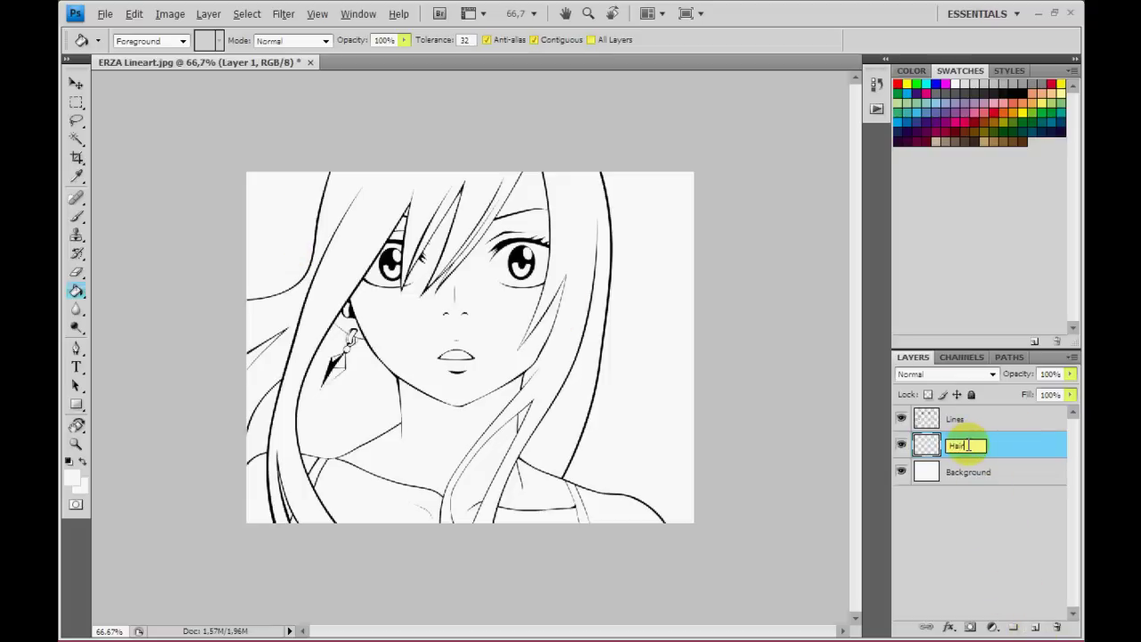
pyautogui.press('BackSpace')
pyautogui.press('BackSpace')
pyautogui.press('BackSpace')
pyautogui.write('Skin')
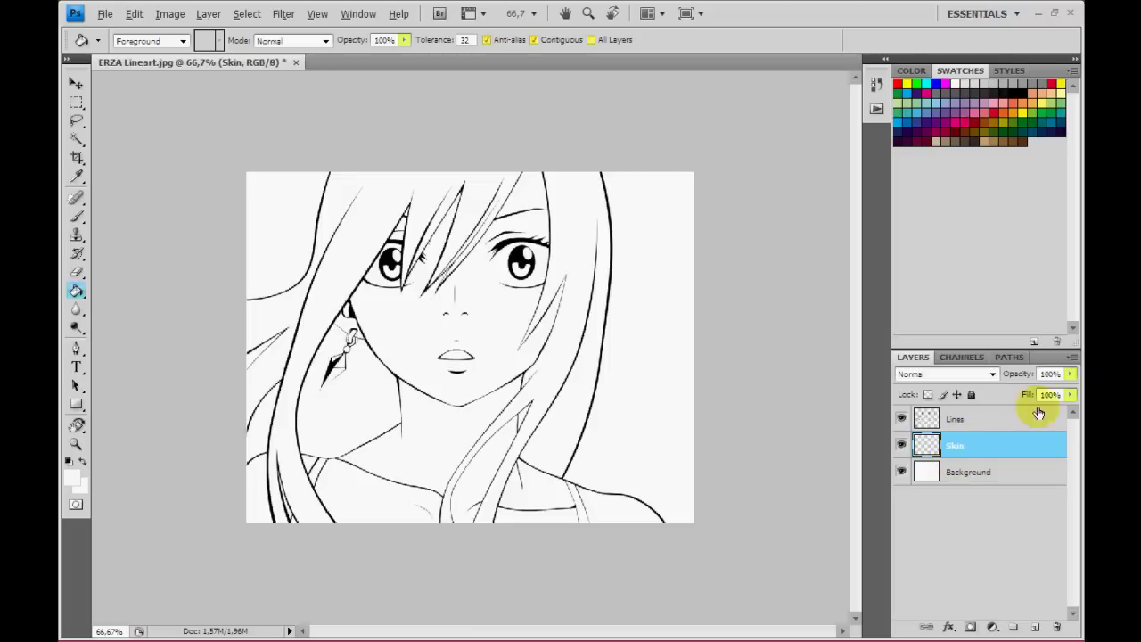
pyautogui.write('b')
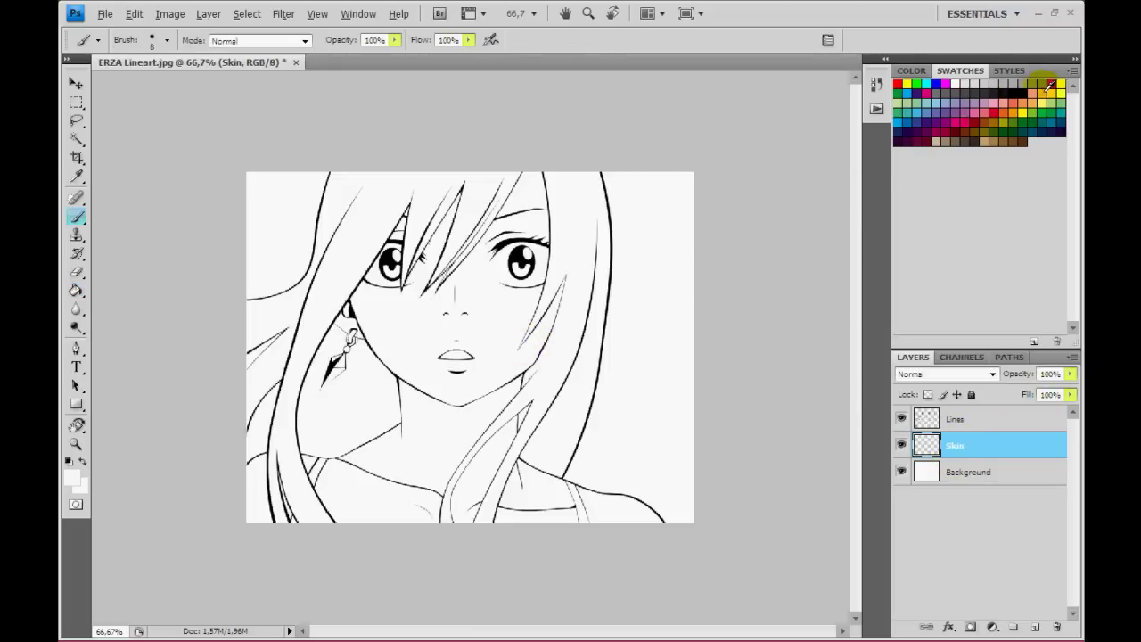
# Set the foreground colour to a light peach skin tone.
pyautogui.click(72, 477)
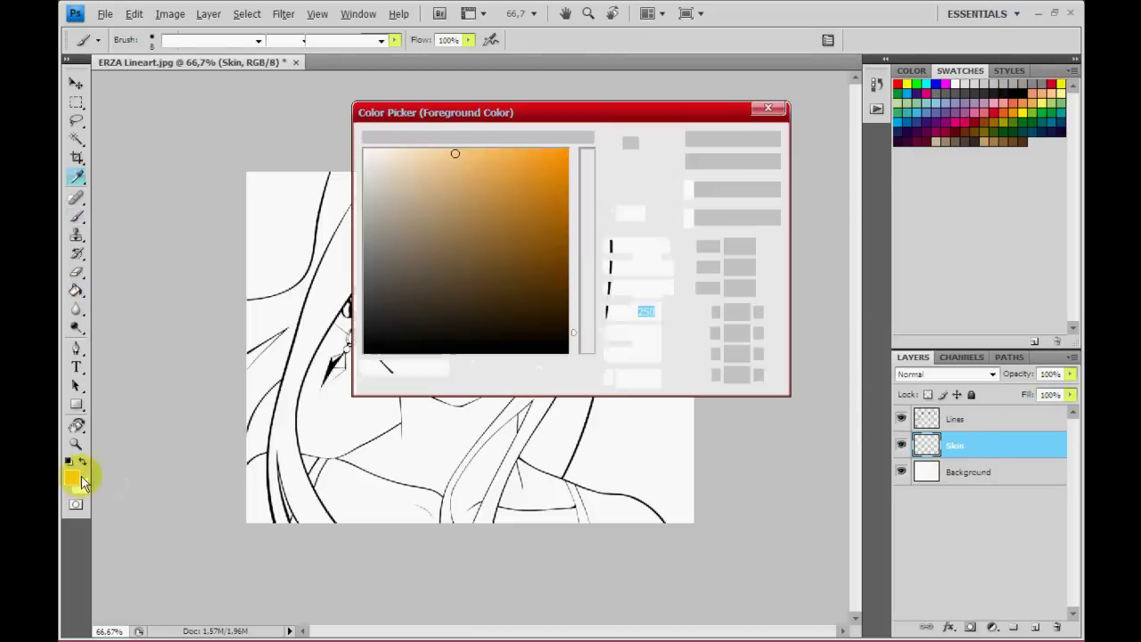
pyautogui.moveTo(438, 184); pyautogui.dragTo(420, 150)
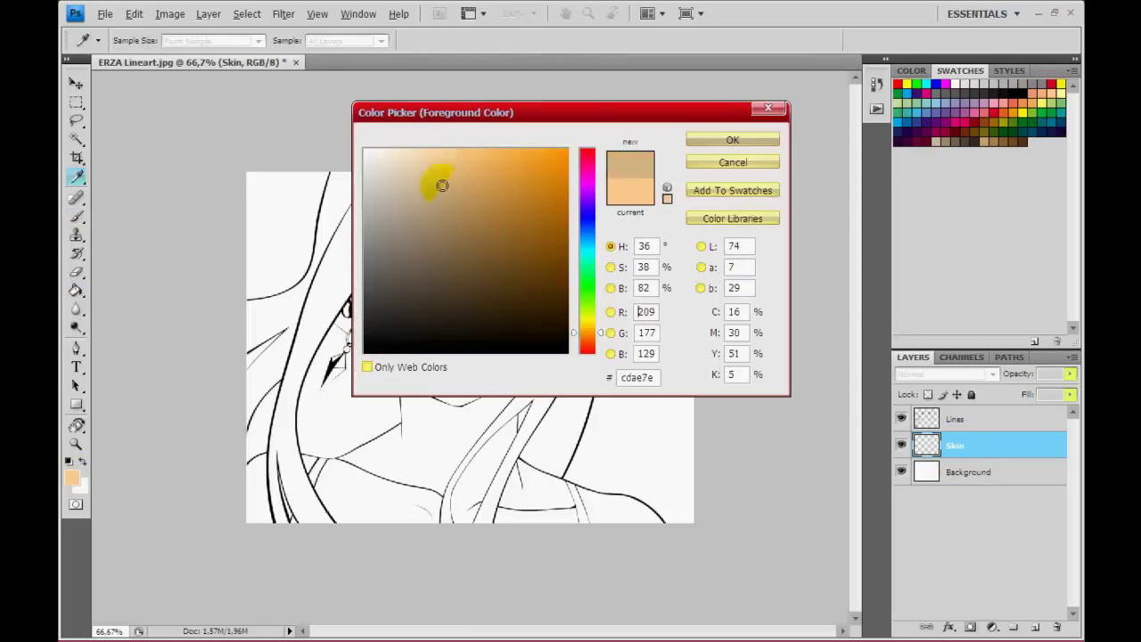
pyautogui.click(698, 140)
# Paint peach over the face, neck and shoulders with a 60 px brush.
pyautogui.click(166, 40)
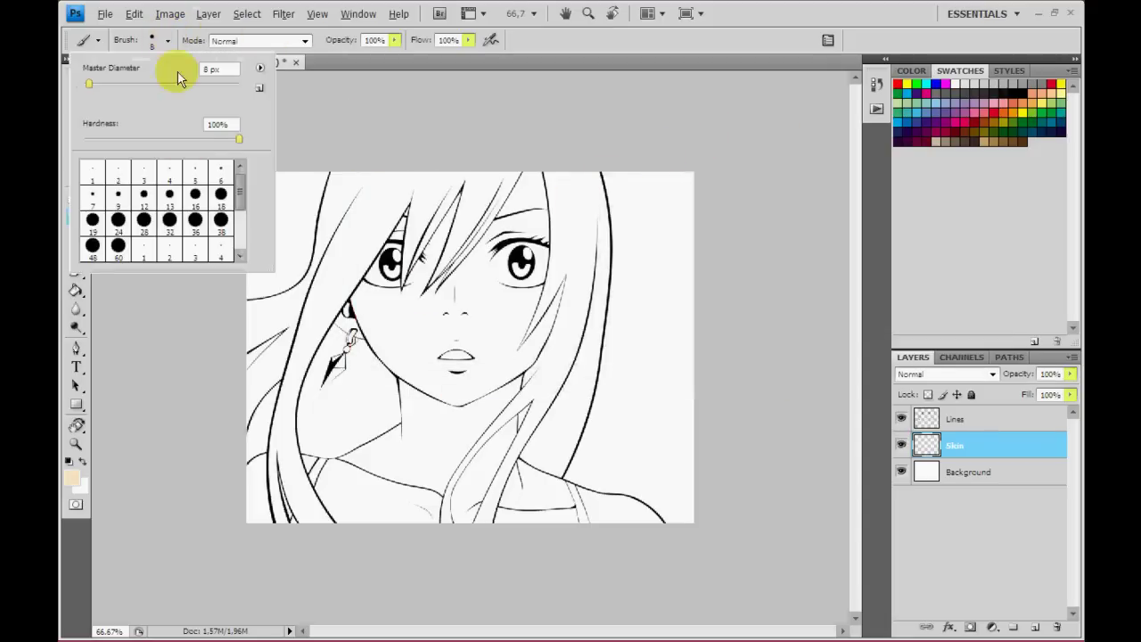
pyautogui.click(120, 249)
pyautogui.click(410, 276)
pyautogui.moveTo(437, 230)
pyautogui.mouseDown()
pyautogui.moveTo(397, 210)
pyautogui.moveTo(366, 299)
pyautogui.moveTo(398, 358)
pyautogui.moveTo(448, 389)
pyautogui.moveTo(529, 338)
pyautogui.moveTo(510, 357)
pyautogui.moveTo(527, 255)
pyautogui.moveTo(509, 190)
pyautogui.moveTo(420, 306)
pyautogui.moveTo(407, 280)
pyautogui.moveTo(392, 354)
pyautogui.moveTo(454, 382)
pyautogui.moveTo(454, 372)
pyautogui.moveTo(401, 418)
pyautogui.moveTo(377, 466)
pyautogui.moveTo(348, 458)
pyautogui.moveTo(377, 458)
pyautogui.moveTo(471, 387)
pyautogui.moveTo(421, 508)
pyautogui.moveTo(390, 517)
pyautogui.moveTo(508, 377)
pyautogui.moveTo(484, 402)
pyautogui.moveTo(461, 484)
pyautogui.moveTo(478, 455)
pyautogui.moveTo(630, 516)
pyautogui.moveTo(590, 484)
pyautogui.moveTo(471, 517)
pyautogui.moveTo(364, 489)
pyautogui.moveTo(243, 506)
pyautogui.moveTo(241, 484)
pyautogui.moveTo(257, 526)
pyautogui.moveTo(290, 509)
pyautogui.mouseUp()
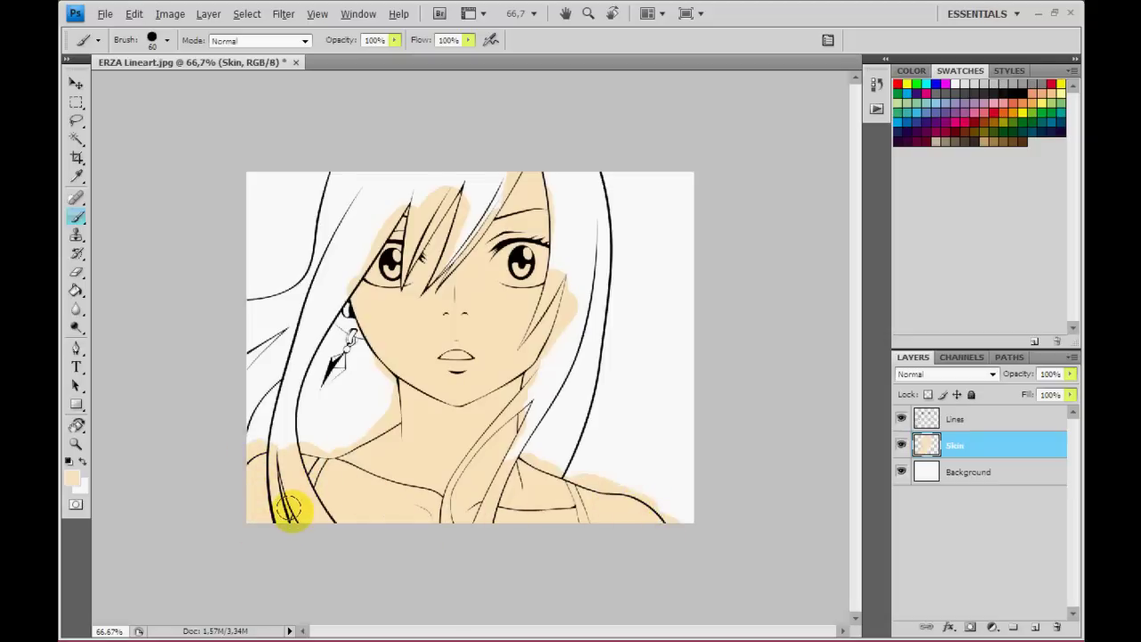
pyautogui.click(76, 443)
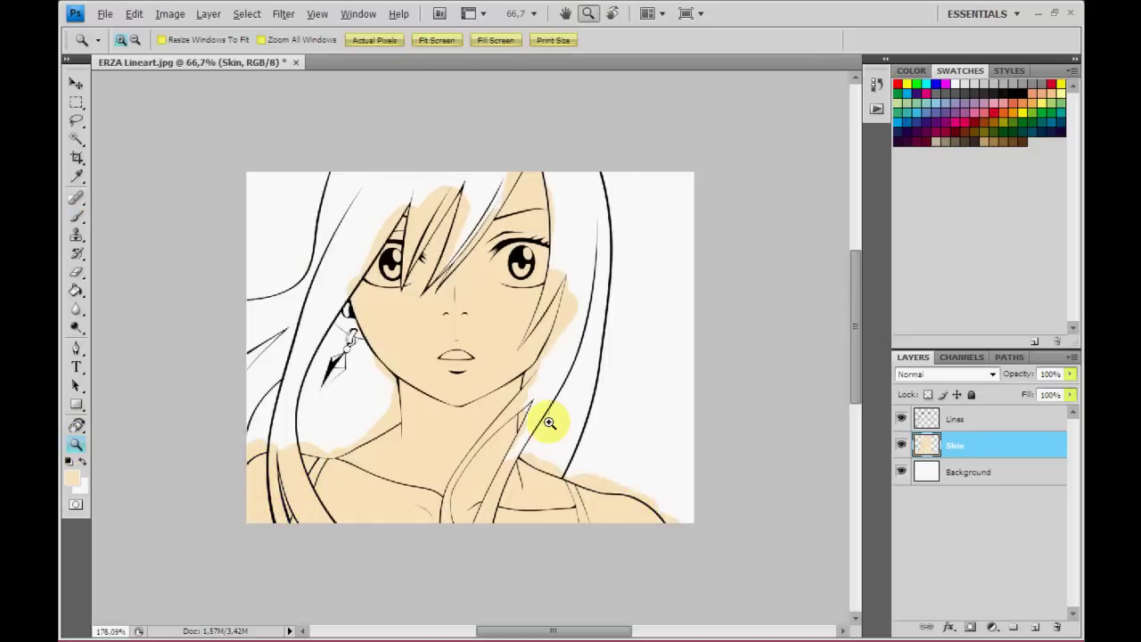
# Zoom to 178% and erase peach spilling past the hair line, touching up skin near the ear.
pyautogui.click(423, 349)
pyautogui.press('e')
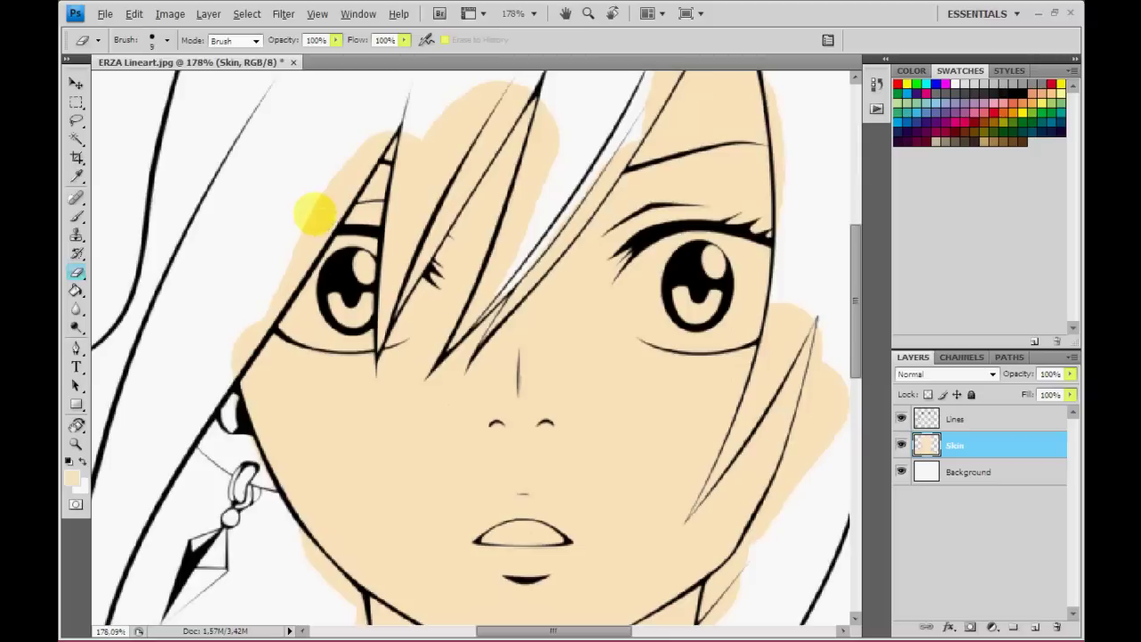
pyautogui.moveTo(318, 207)
pyautogui.mouseDown()
pyautogui.moveTo(365, 122)
pyautogui.moveTo(344, 178)
pyautogui.moveTo(235, 330)
pyautogui.mouseUp()
pyautogui.scroll(-2, 234, 374)
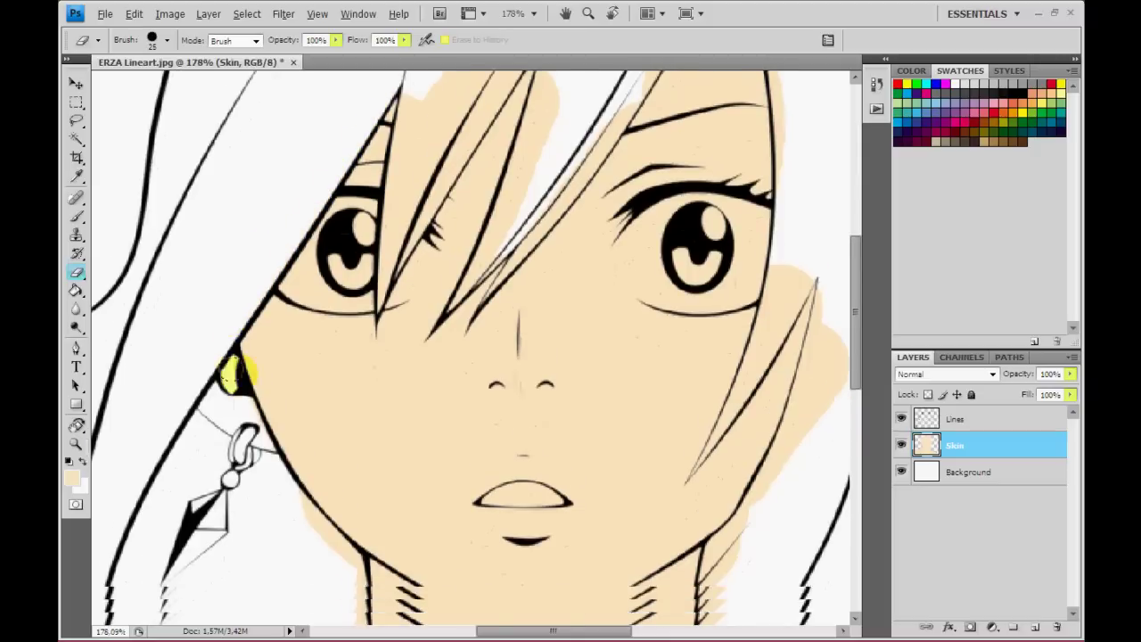
pyautogui.scroll(-1, 235, 375)
pyautogui.press('b')
pyautogui.moveTo(230, 350)
pyautogui.mouseDown()
pyautogui.moveTo(198, 327)
pyautogui.moveTo(178, 365)
pyautogui.mouseUp()
pyautogui.press('e')
pyautogui.press('b')
# Erase stray peach from the hair left of the neck, alternating eraser and brush.
pyautogui.scroll(-2, 240, 317)
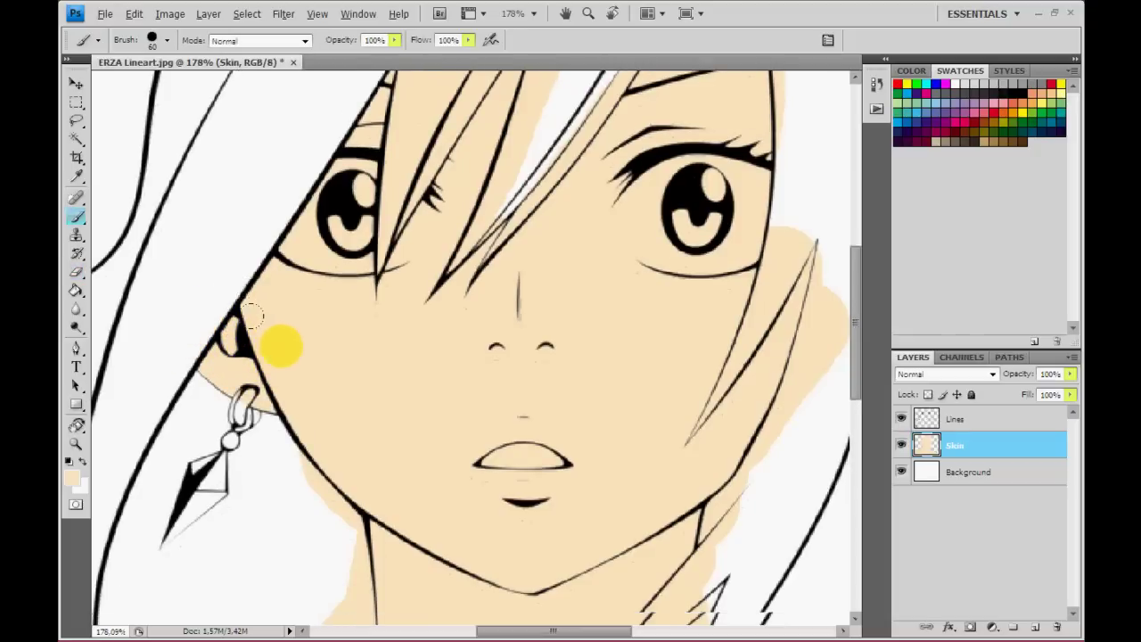
pyautogui.press('e')
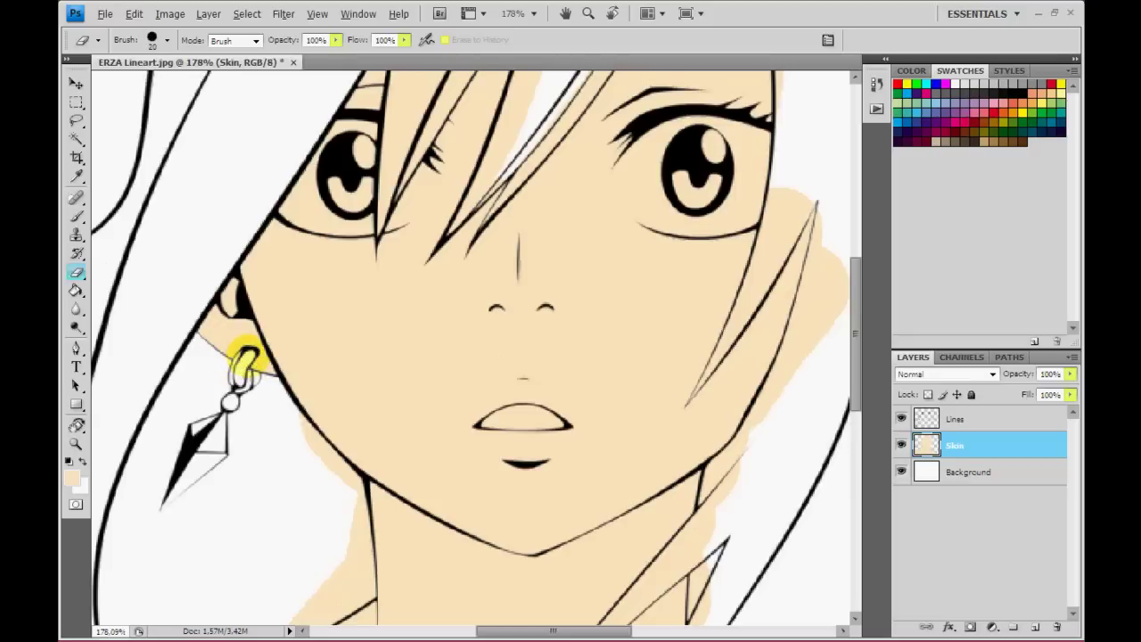
pyautogui.scroll(-1, 306, 446)
pyautogui.scroll(-1, 303, 446)
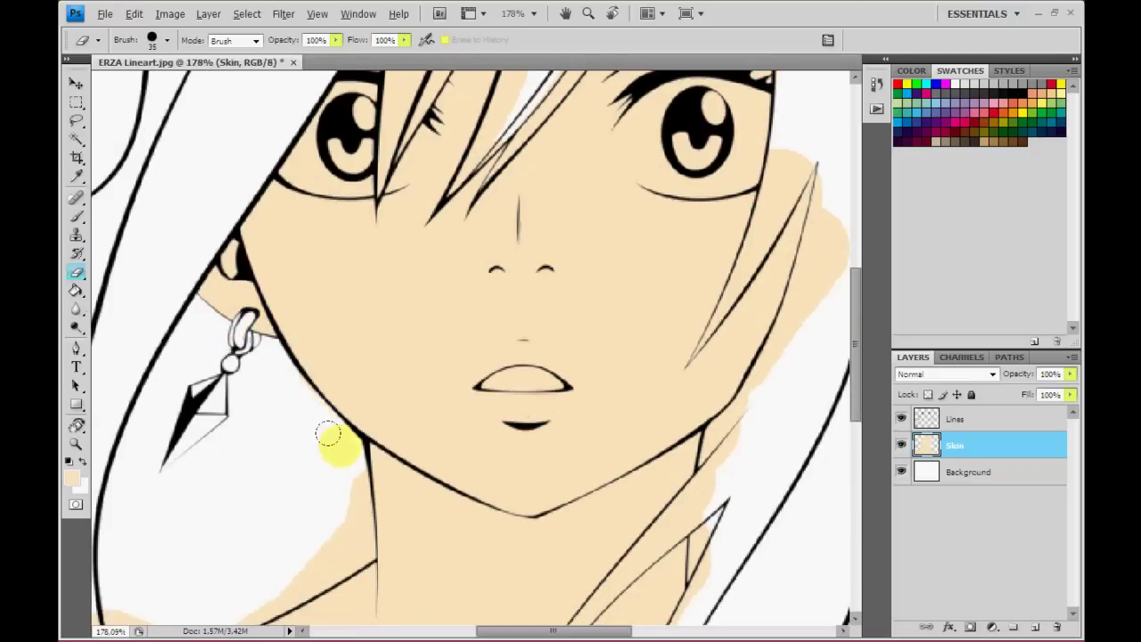
pyautogui.scroll(-1, 328, 434)
pyautogui.moveTo(330, 407); pyautogui.dragTo(336, 474)
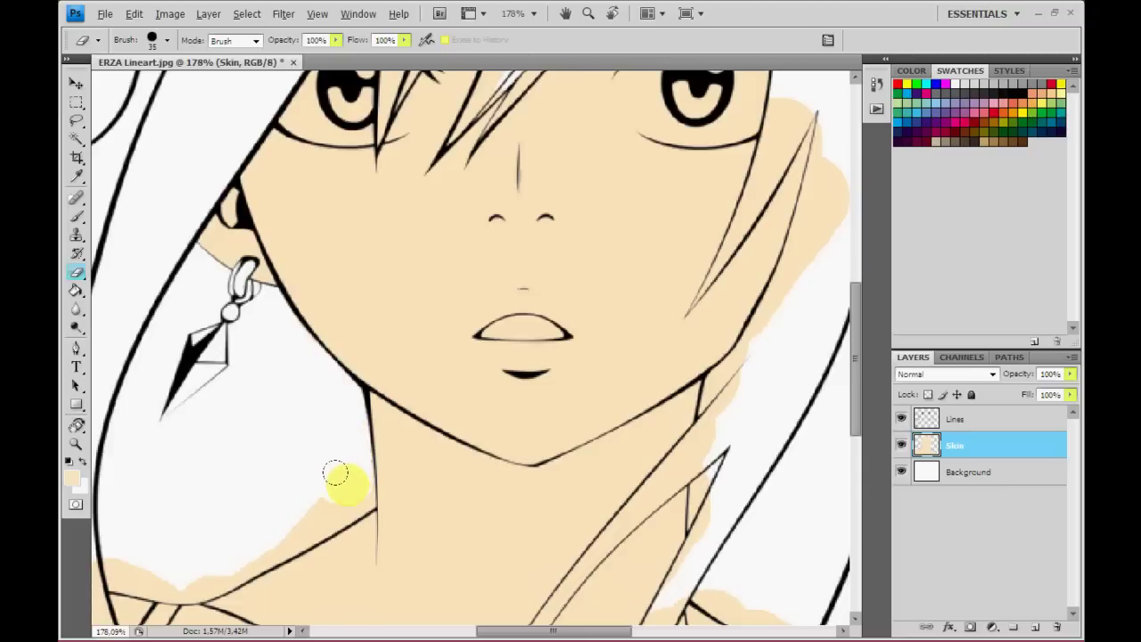
pyautogui.press('b')
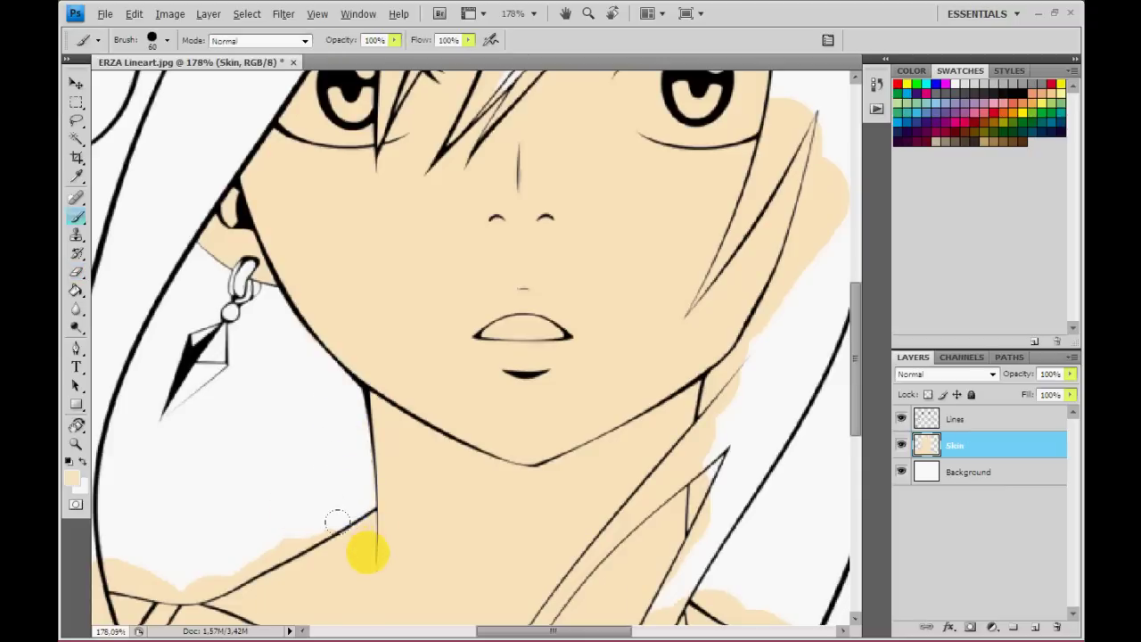
pyautogui.scroll(-1, 340, 497)
pyautogui.scroll(-1, 341, 497)
pyautogui.press('e')
pyautogui.moveTo(267, 381)
pyautogui.mouseDown()
pyautogui.moveTo(293, 386)
pyautogui.moveTo(224, 428)
pyautogui.moveTo(188, 430)
pyautogui.mouseUp()
# Erase skin colour above the neck line and in the hair by the shoulder.
pyautogui.scroll(1, 534, 604)
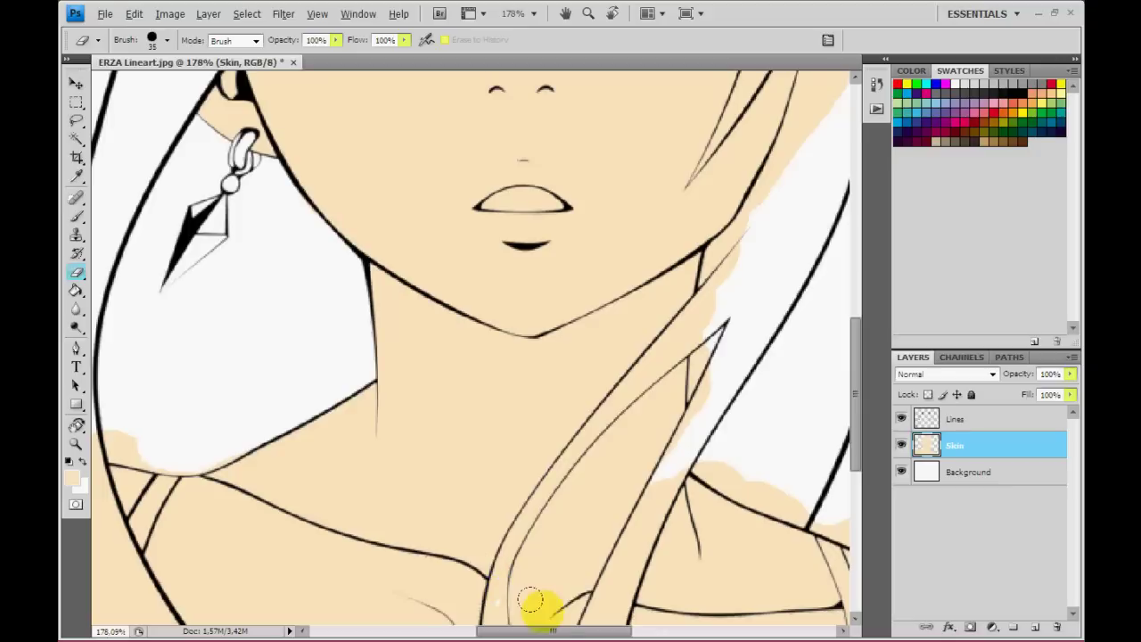
pyautogui.hscroll(-2, 517, 618)
pyautogui.scroll(-1, 377, 507)
pyautogui.moveTo(295, 413); pyautogui.dragTo(334, 397)
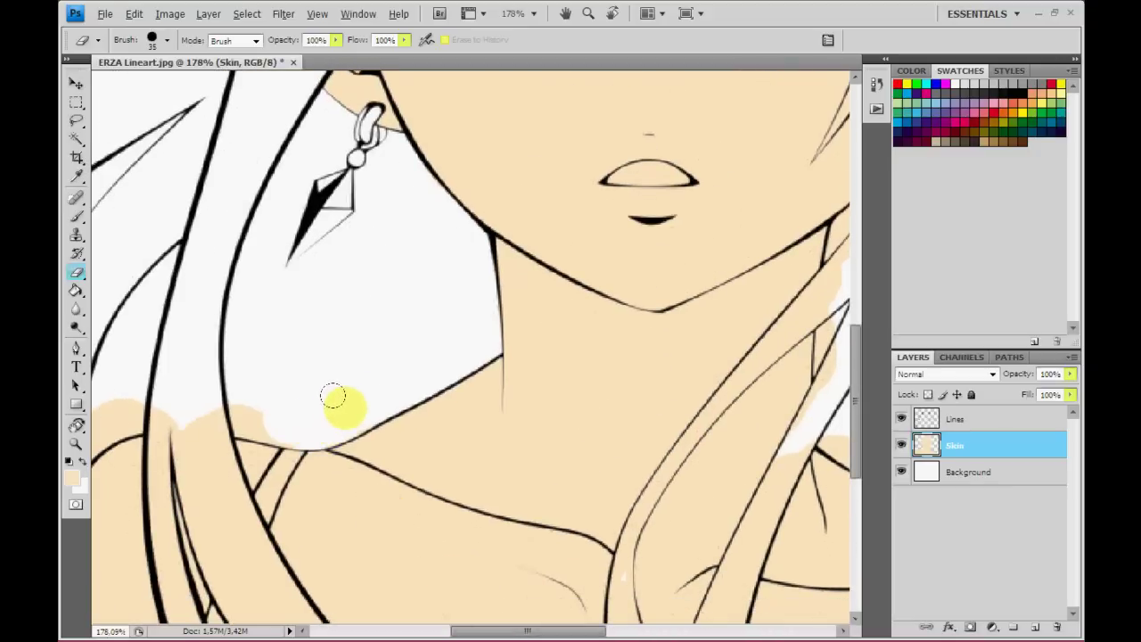
pyautogui.press('b')
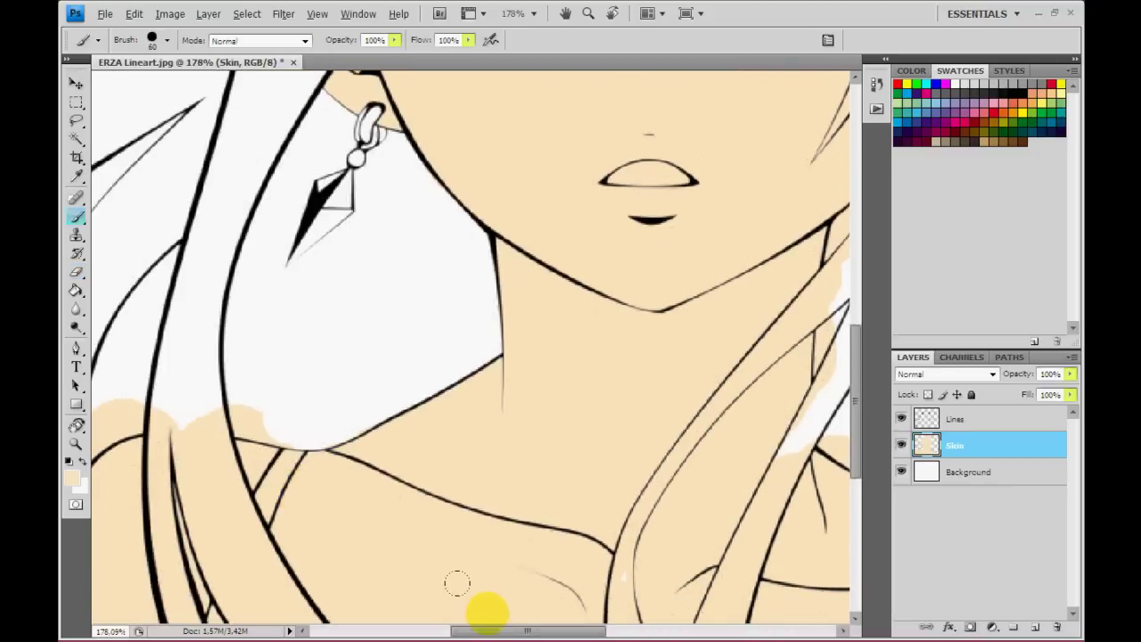
pyautogui.hscroll(-3, 456, 592)
pyautogui.hscroll(-1, 456, 606)
pyautogui.press('e')
pyautogui.moveTo(401, 402)
pyautogui.mouseDown()
pyautogui.moveTo(269, 383)
pyautogui.moveTo(237, 433)
pyautogui.moveTo(282, 399)
pyautogui.mouseUp()
# Erase peach between the strap lines below the neck and along the hair strand.
pyautogui.scroll(-3, 282, 399)
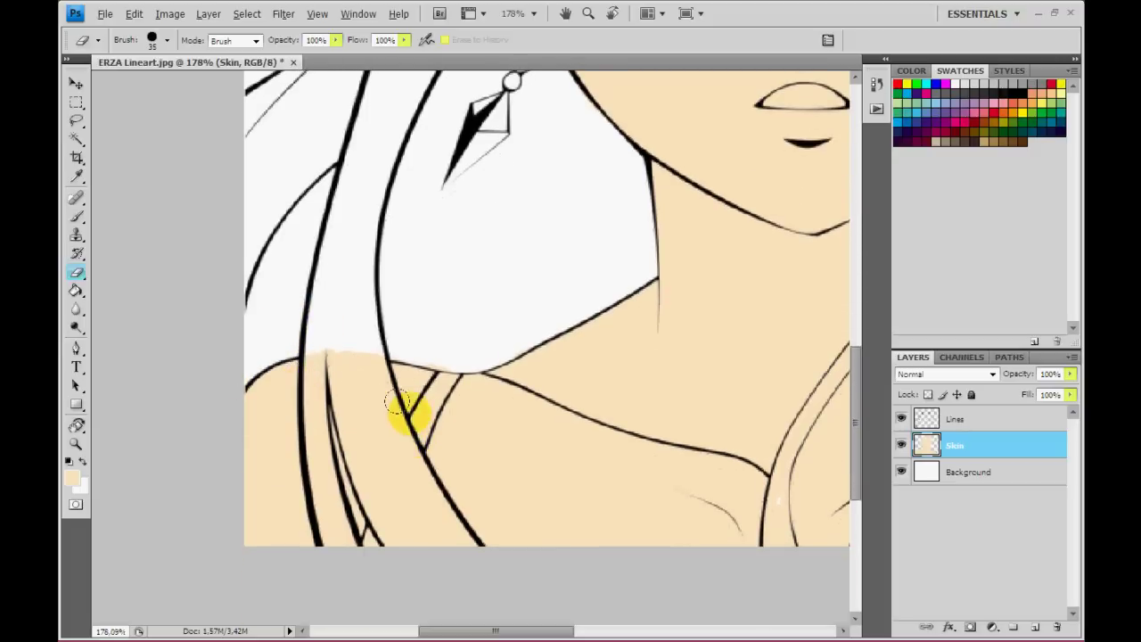
pyautogui.moveTo(453, 369)
pyautogui.mouseDown()
pyautogui.moveTo(381, 523)
pyautogui.moveTo(387, 511)
pyautogui.mouseUp()
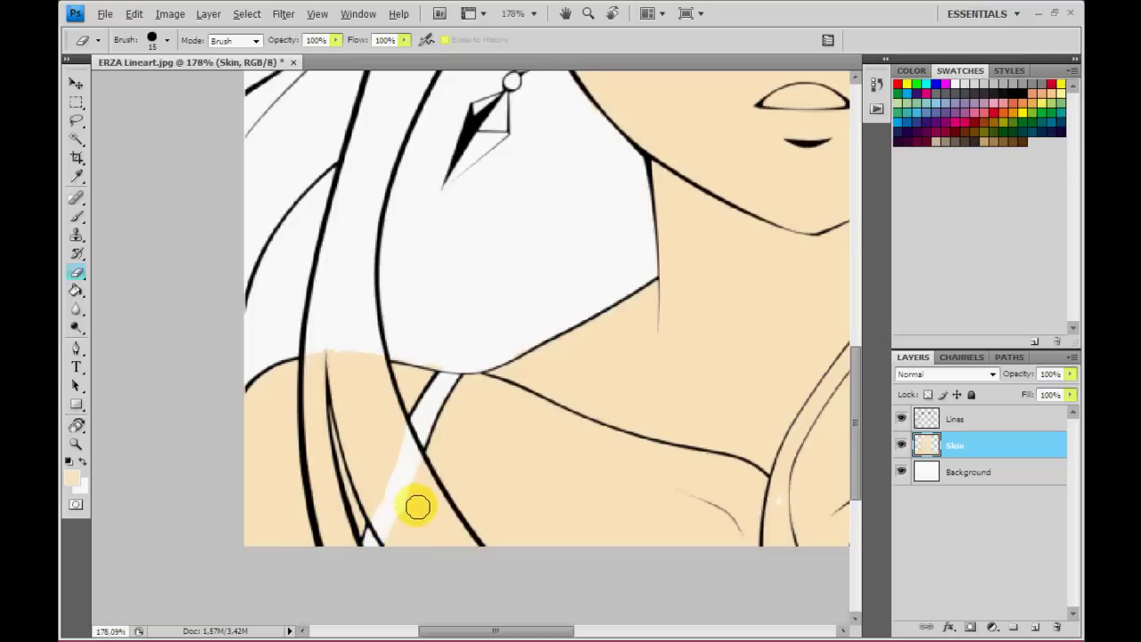
pyautogui.moveTo(402, 497)
pyautogui.mouseDown()
pyautogui.moveTo(383, 461)
pyautogui.moveTo(437, 552)
pyautogui.mouseUp()
pyautogui.moveTo(381, 494)
pyautogui.mouseDown()
pyautogui.moveTo(331, 330)
pyautogui.moveTo(369, 407)
pyautogui.moveTo(326, 347)
pyautogui.mouseUp()
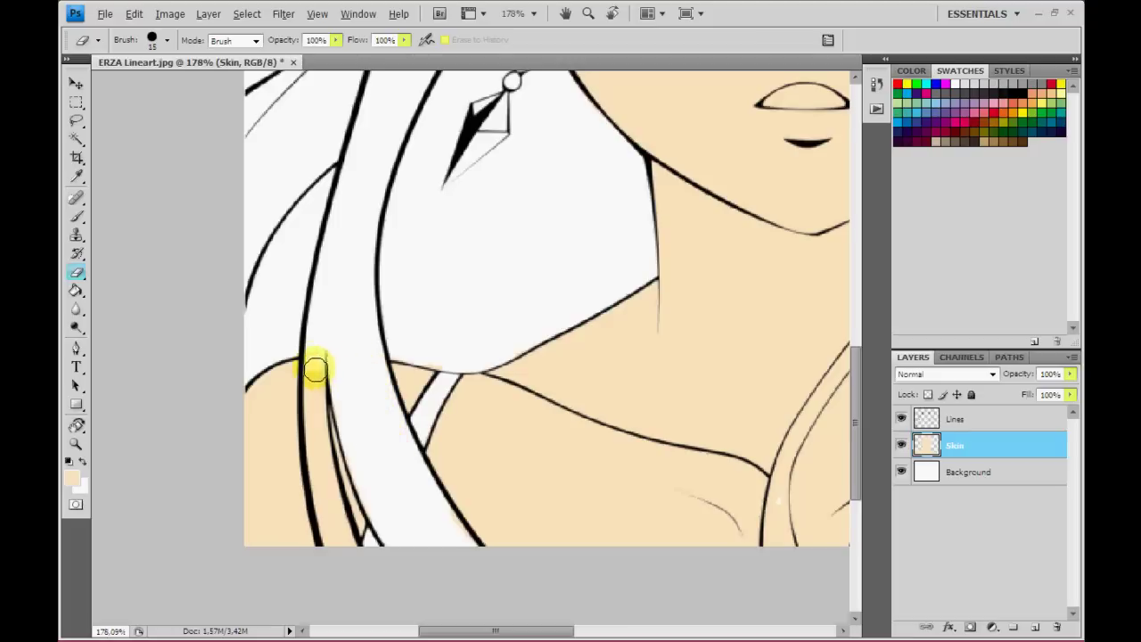
pyautogui.moveTo(318, 403)
pyautogui.mouseDown()
pyautogui.moveTo(311, 377)
pyautogui.moveTo(300, 386)
pyautogui.moveTo(316, 452)
pyautogui.moveTo(306, 433)
pyautogui.moveTo(334, 530)
pyautogui.moveTo(326, 507)
pyautogui.mouseUp()
# Enlarge the eraser and whiten the strip between the hair lines down to the canvas bottom.
pyautogui.scroll(1, 362, 437)
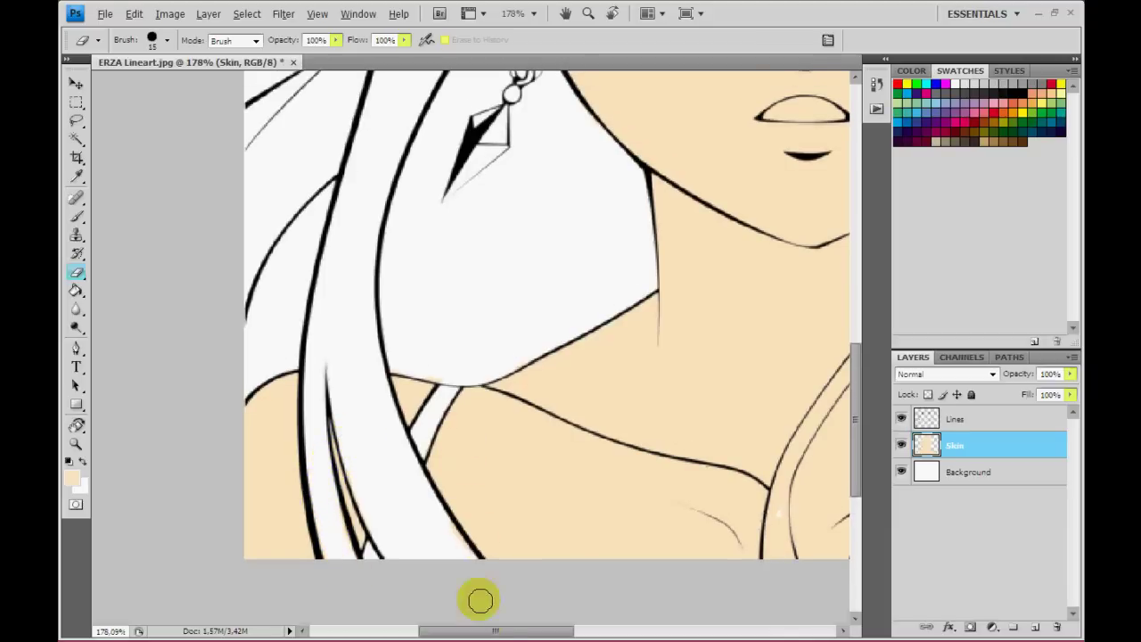
pyautogui.moveTo(484, 631); pyautogui.dragTo(565, 628)
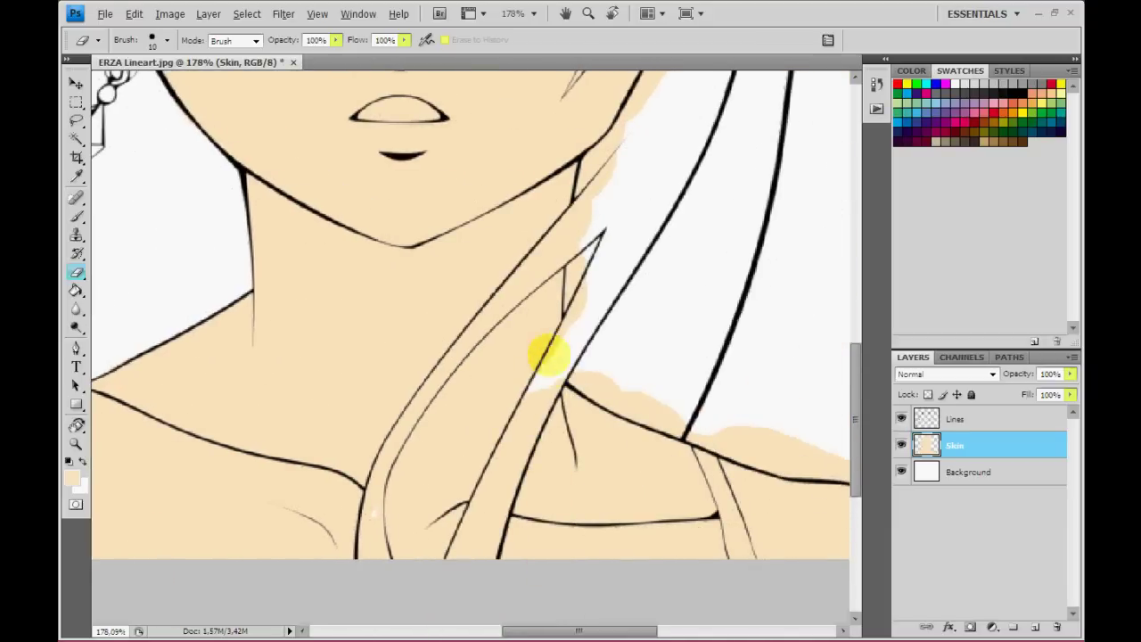
pyautogui.press(']')
pyautogui.moveTo(556, 381); pyautogui.dragTo(589, 290)
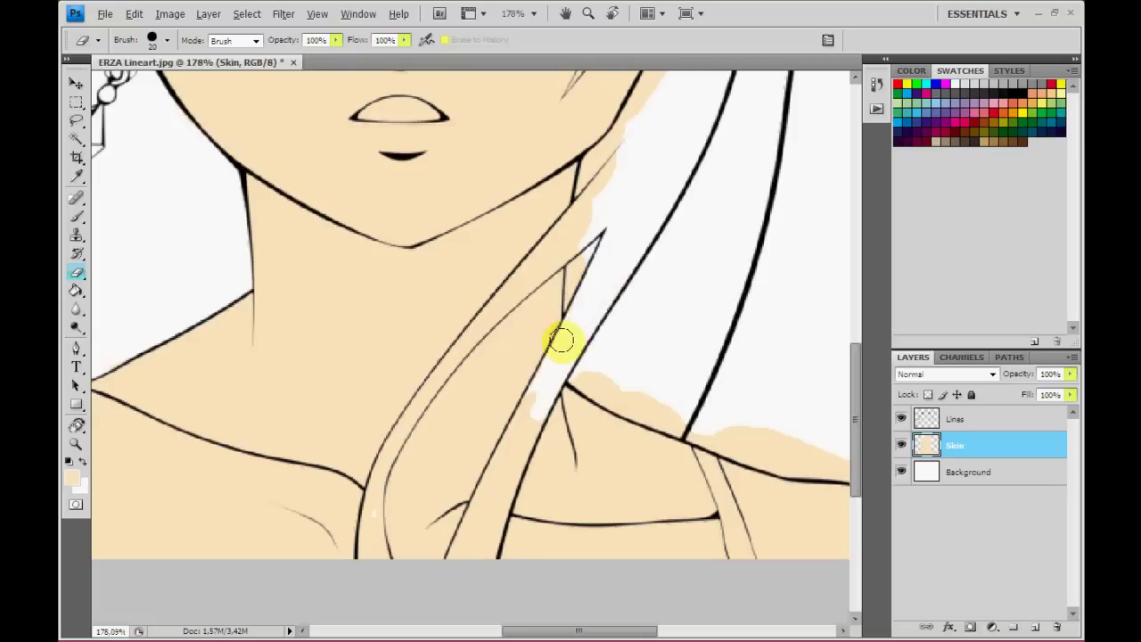
pyautogui.moveTo(546, 357)
pyautogui.mouseDown()
pyautogui.moveTo(459, 549)
pyautogui.moveTo(509, 448)
pyautogui.moveTo(480, 541)
pyautogui.mouseUp()
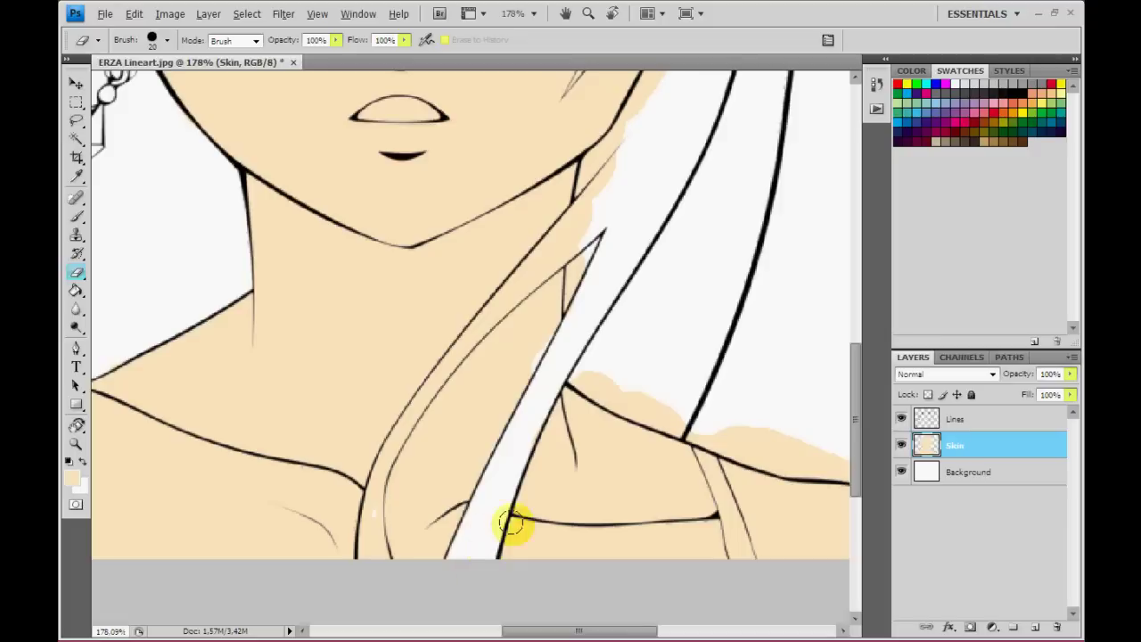
# Erase peach past the hair on the right shoulder and leftover colour near the strap.
pyautogui.press('b')
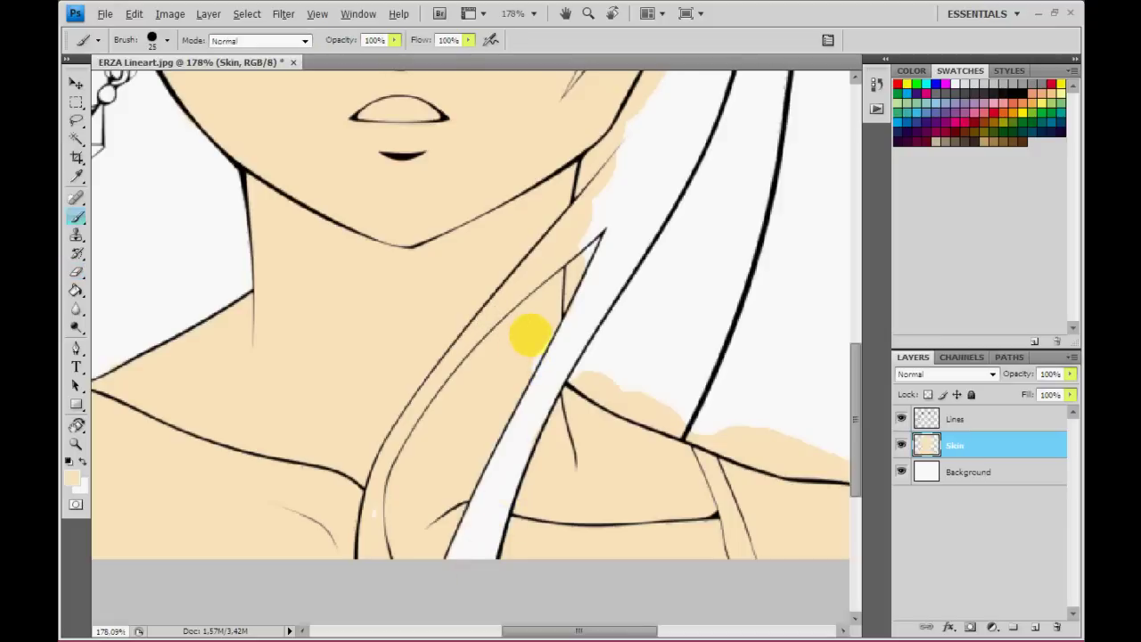
pyautogui.scroll(-1, 535, 338)
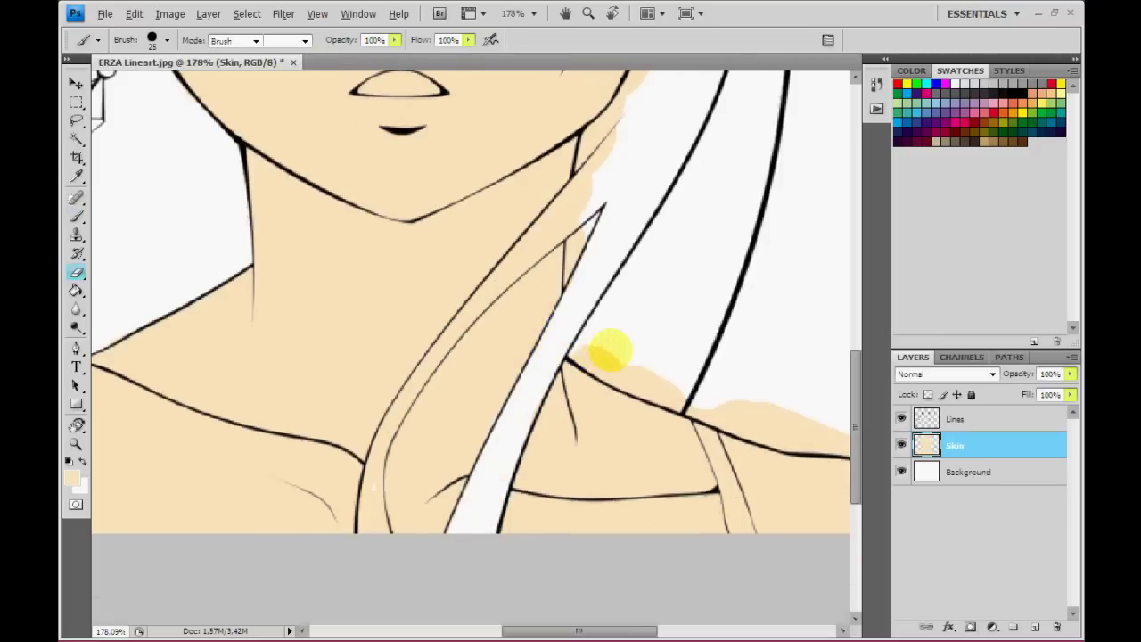
pyautogui.press('e')
pyautogui.moveTo(599, 356); pyautogui.dragTo(687, 390)
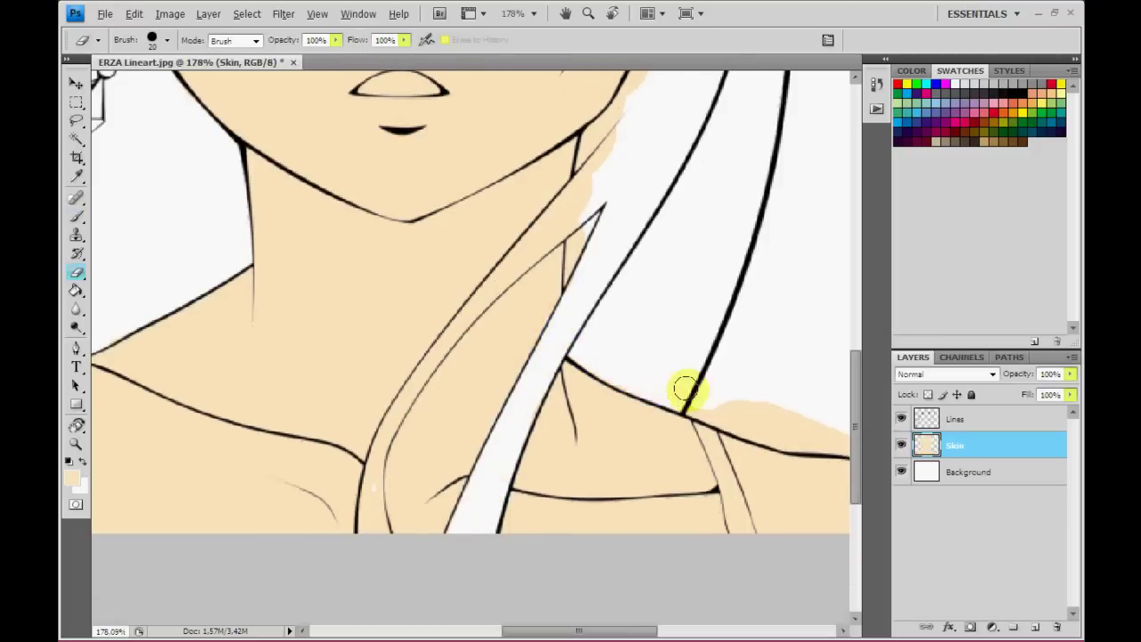
pyautogui.moveTo(604, 611); pyautogui.dragTo(638, 624)
pyautogui.moveTo(583, 433)
pyautogui.mouseDown()
pyautogui.moveTo(553, 400)
pyautogui.moveTo(632, 436)
pyautogui.moveTo(585, 394)
pyautogui.moveTo(627, 430)
pyautogui.moveTo(734, 461)
pyautogui.moveTo(788, 504)
pyautogui.mouseUp()
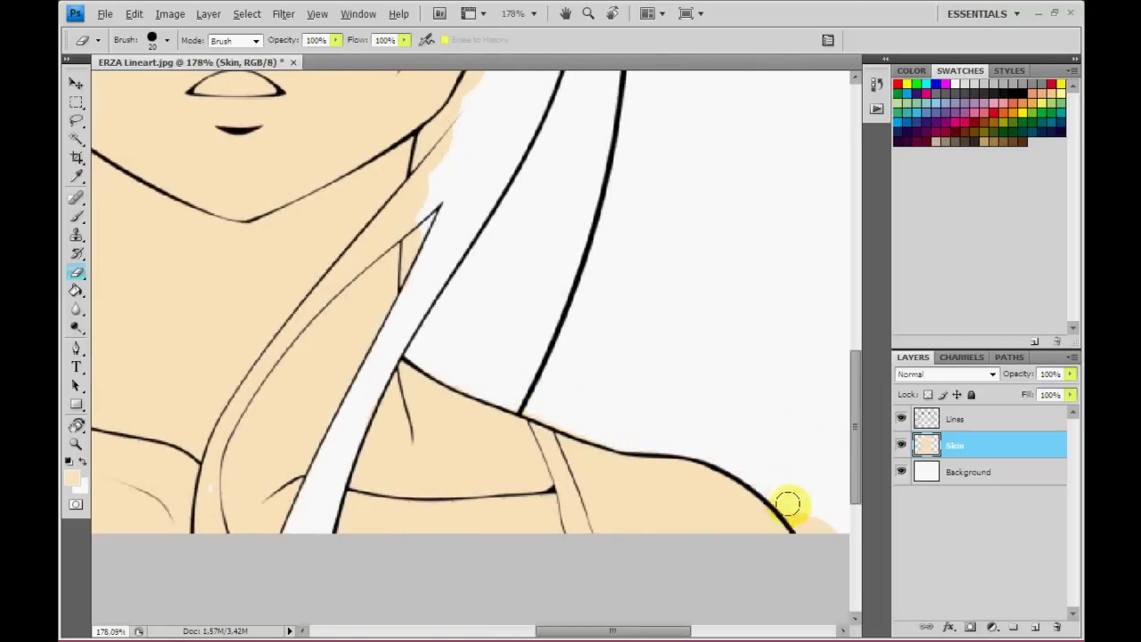
pyautogui.moveTo(431, 258)
pyautogui.mouseDown()
pyautogui.moveTo(422, 195)
pyautogui.moveTo(402, 191)
pyautogui.moveTo(380, 250)
pyautogui.moveTo(273, 344)
pyautogui.moveTo(223, 458)
pyautogui.moveTo(232, 438)
pyautogui.moveTo(204, 466)
pyautogui.moveTo(212, 545)
pyautogui.mouseUp()
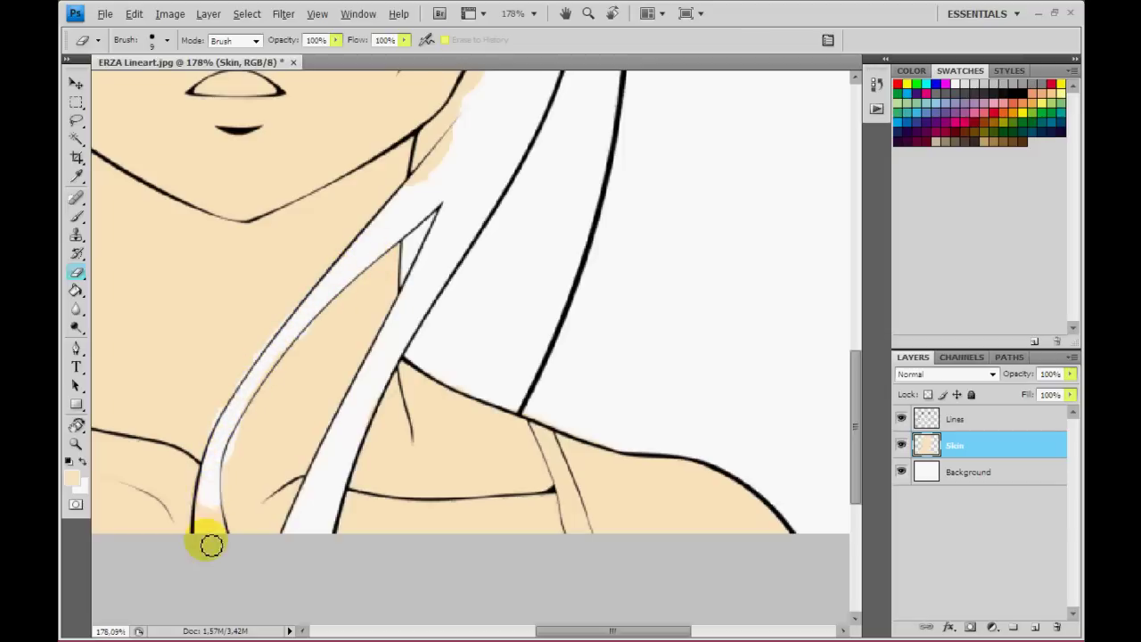
pyautogui.press('b')
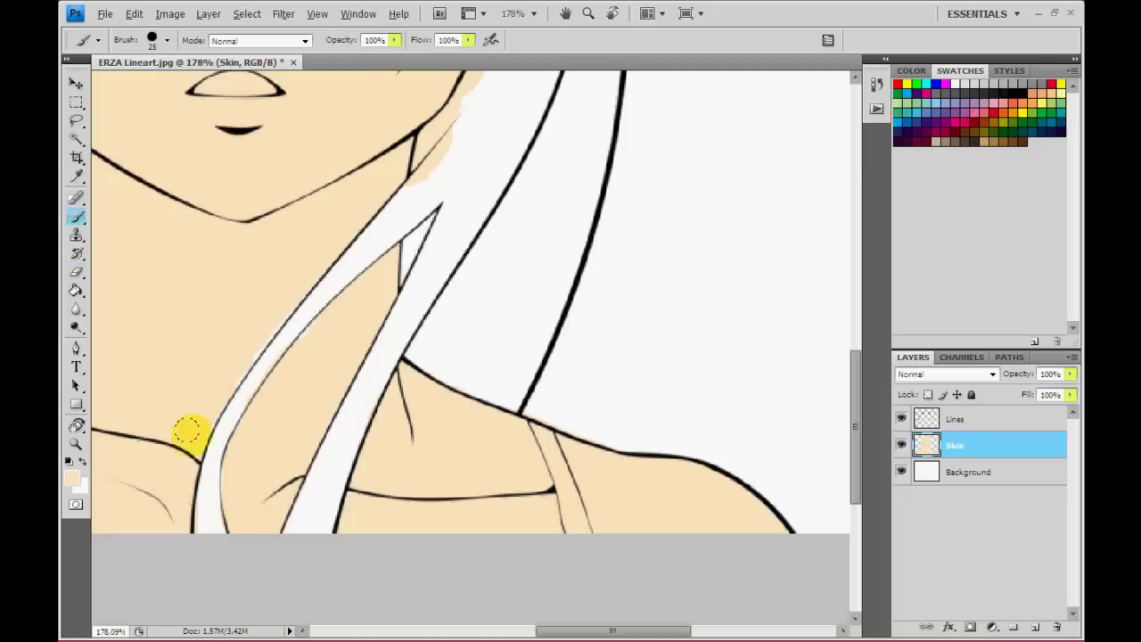
pyautogui.scroll(2, 224, 356)
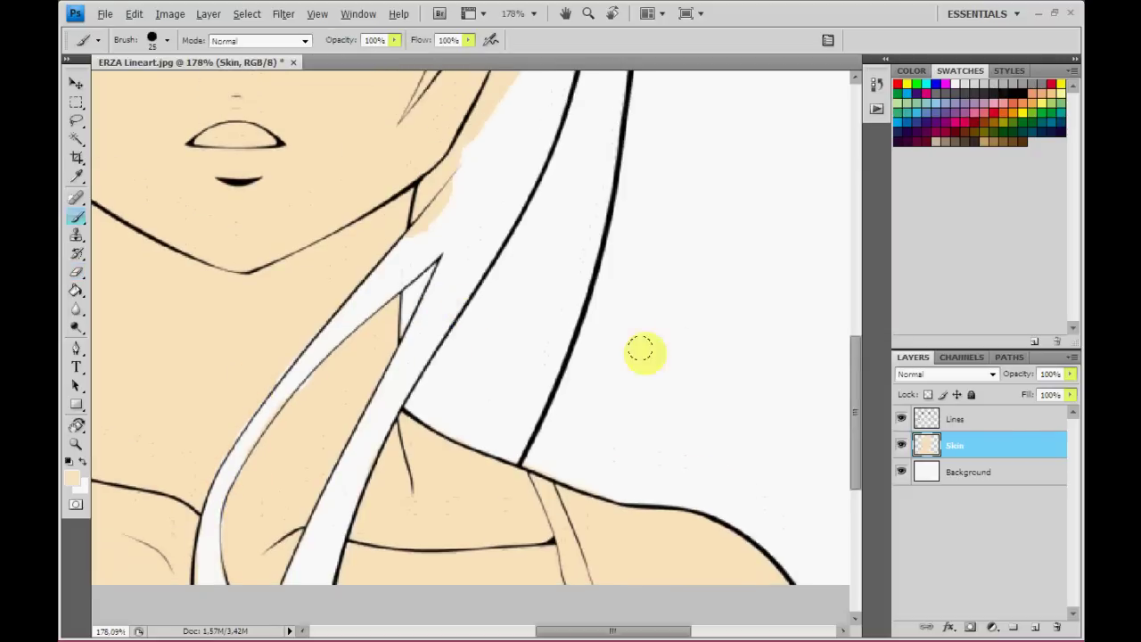
# Set the Lines layer blend mode to Multiply and reselect the Skin layer.
pyautogui.click(976, 415)
pyautogui.click(962, 373)
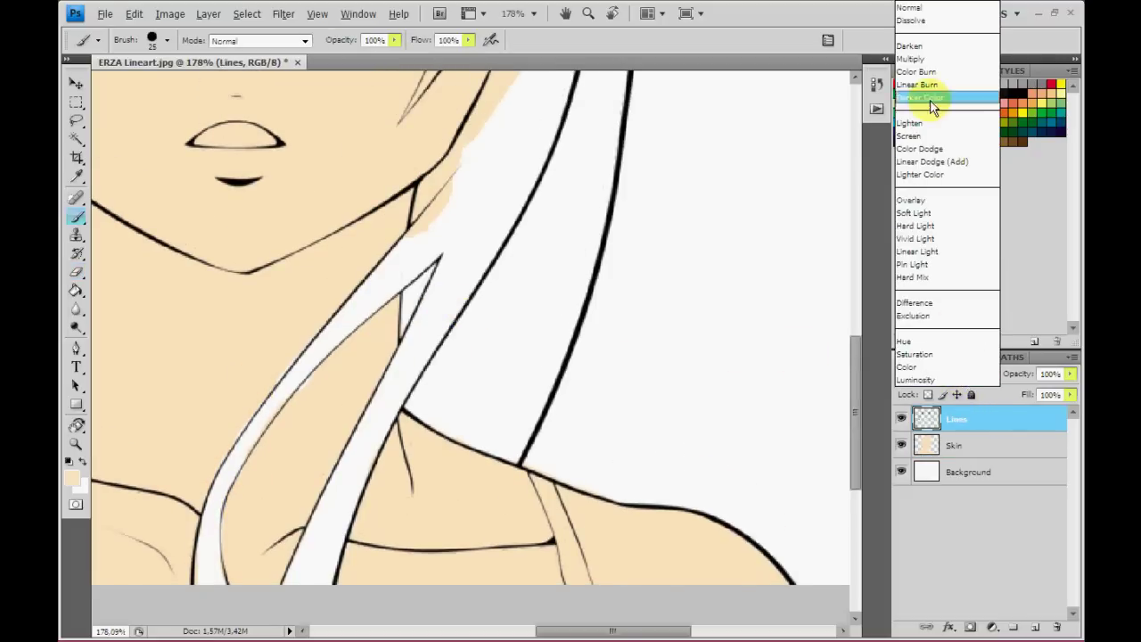
pyautogui.click(928, 61)
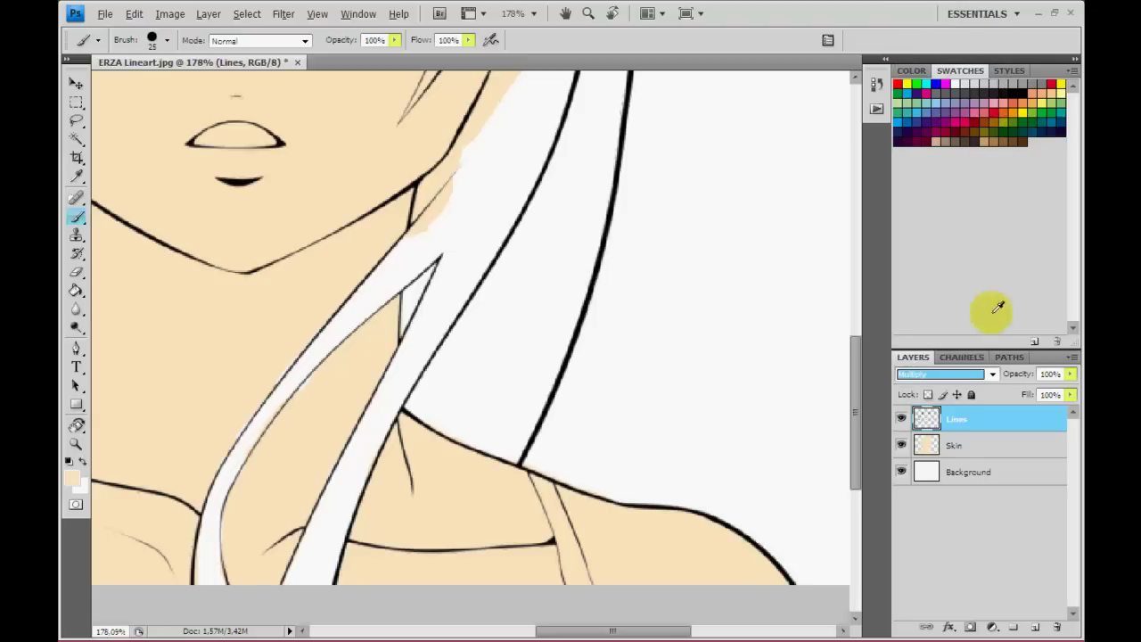
pyautogui.click(942, 446)
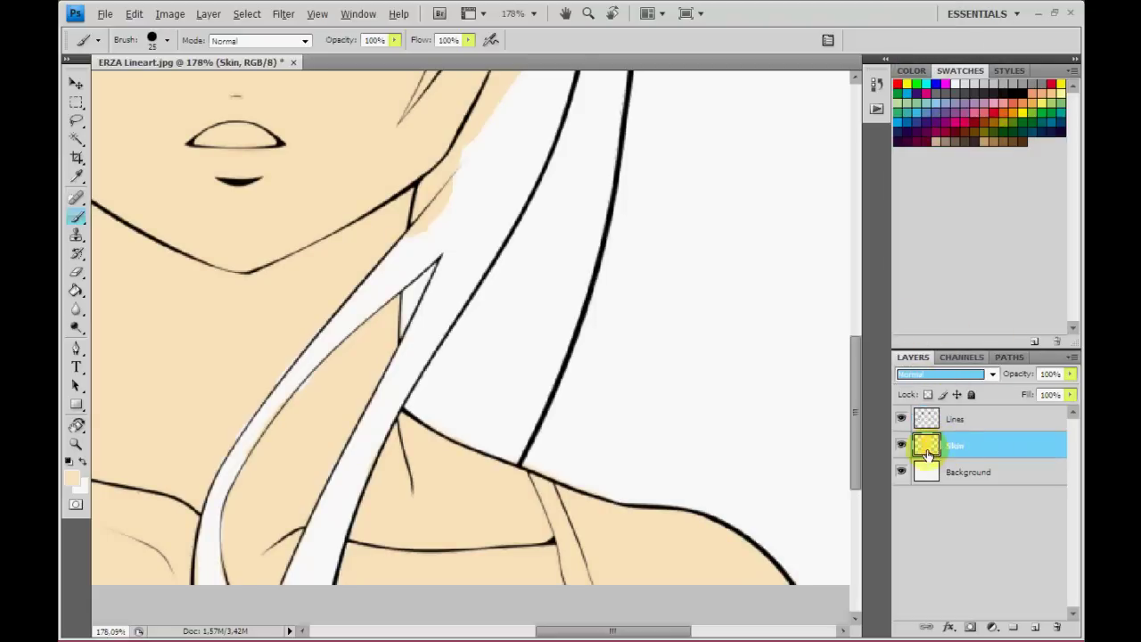
# Erase skin colour overlapping the strap and spilling past the face outline into the hair.
pyautogui.scroll(1, 802, 410)
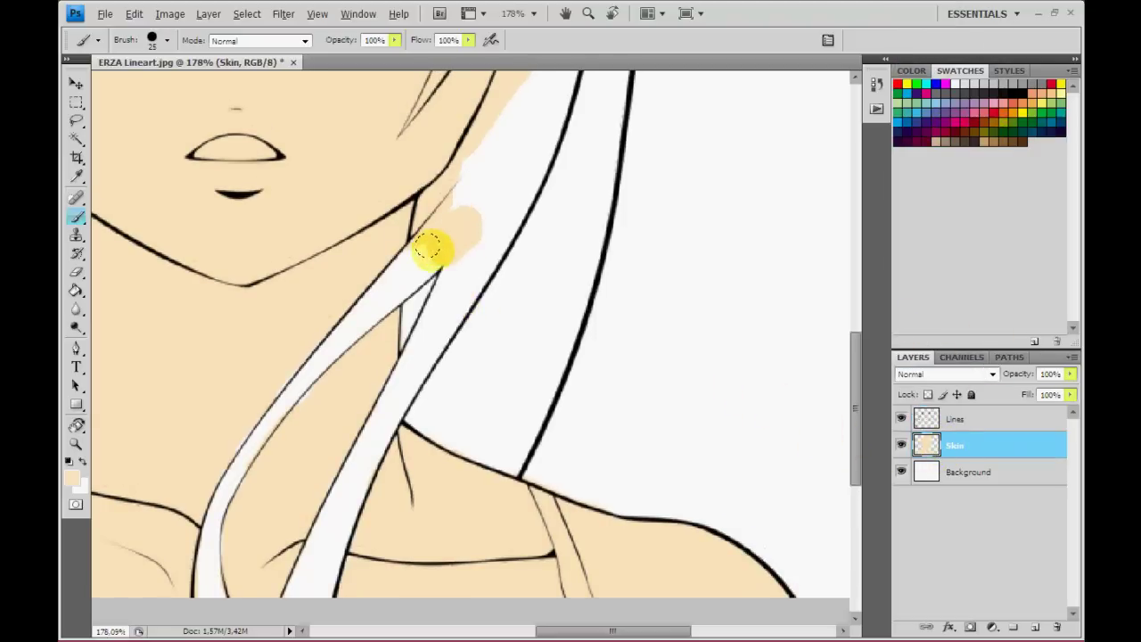
pyautogui.press('e')
pyautogui.moveTo(497, 217)
pyautogui.mouseDown()
pyautogui.moveTo(440, 255)
pyautogui.moveTo(475, 223)
pyautogui.moveTo(432, 214)
pyautogui.moveTo(420, 258)
pyautogui.moveTo(481, 188)
pyautogui.moveTo(472, 214)
pyautogui.mouseUp()
pyautogui.scroll(2, 427, 235)
pyautogui.scroll(2, 491, 204)
pyautogui.scroll(3, 491, 204)
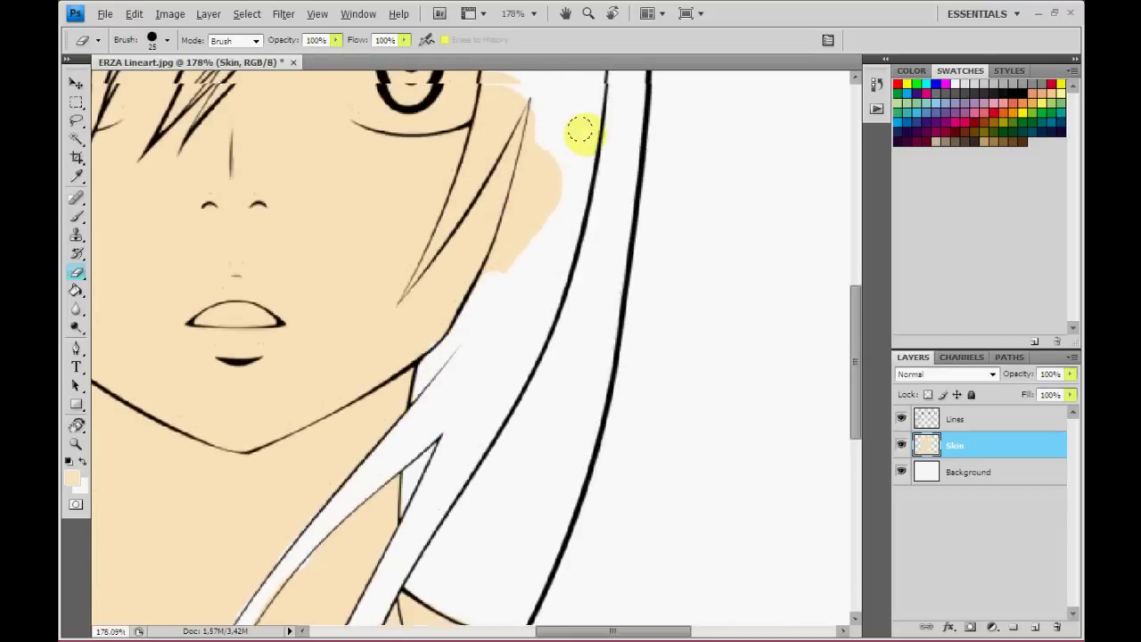
pyautogui.scroll(1, 579, 132)
pyautogui.moveTo(580, 132)
pyautogui.mouseDown()
pyautogui.moveTo(540, 183)
pyautogui.moveTo(545, 117)
pyautogui.moveTo(530, 214)
pyautogui.moveTo(504, 267)
pyautogui.mouseUp()
pyautogui.scroll(5, 523, 209)
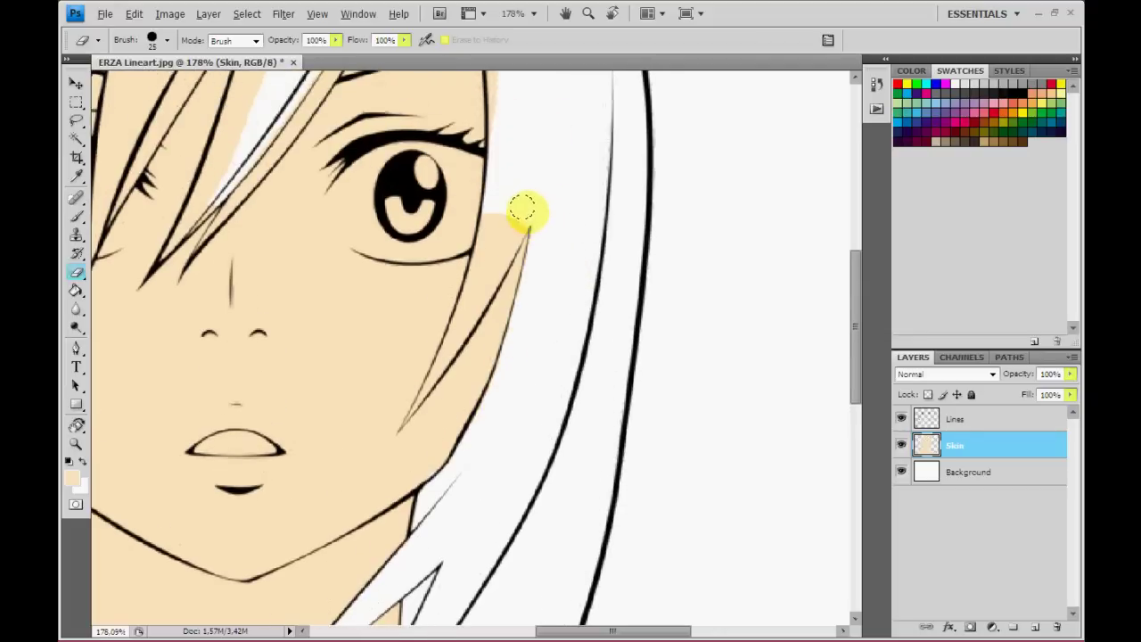
pyautogui.moveTo(513, 220)
pyautogui.mouseDown()
pyautogui.moveTo(502, 249)
pyautogui.moveTo(508, 223)
pyautogui.mouseUp()
# Shrink the eraser to 10 px and clean peach out of the hair beside the cheek.
pyautogui.press('[')
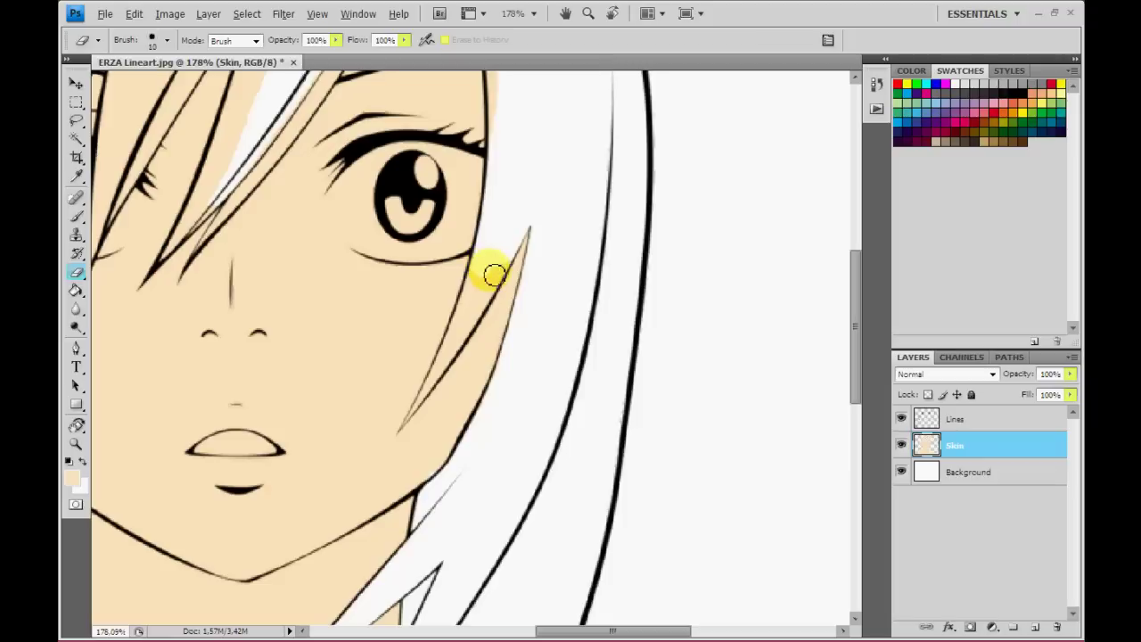
pyautogui.moveTo(497, 275)
pyautogui.mouseDown()
pyautogui.moveTo(504, 262)
pyautogui.moveTo(473, 303)
pyautogui.moveTo(482, 274)
pyautogui.moveTo(454, 337)
pyautogui.moveTo(476, 318)
pyautogui.moveTo(435, 393)
pyautogui.mouseUp()
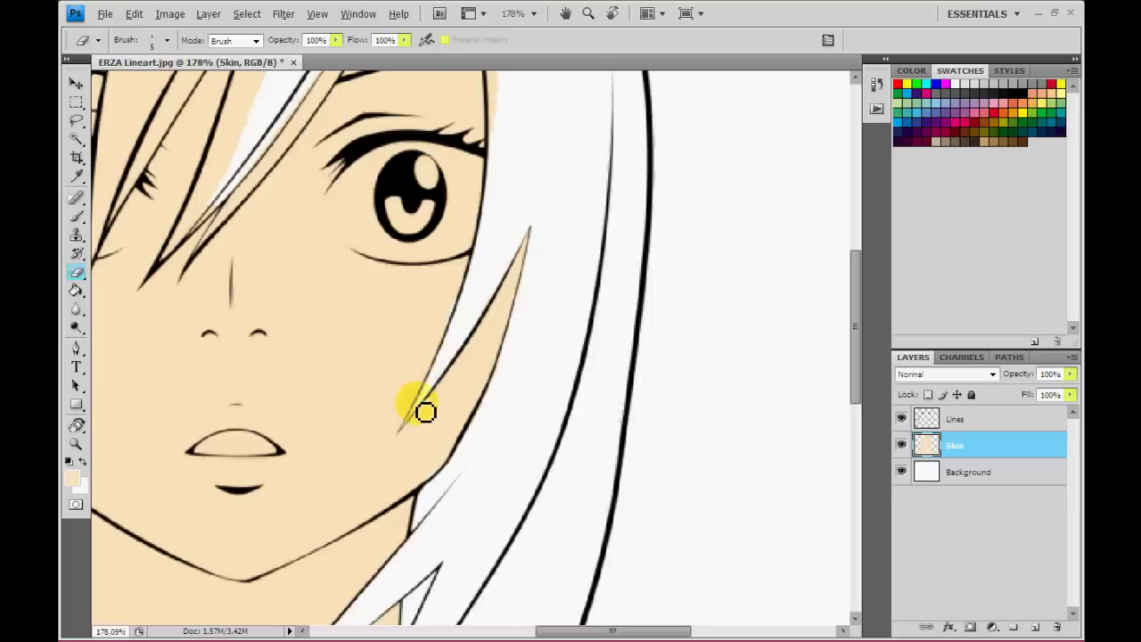
pyautogui.moveTo(412, 426); pyautogui.dragTo(454, 400)
pyautogui.press('b')
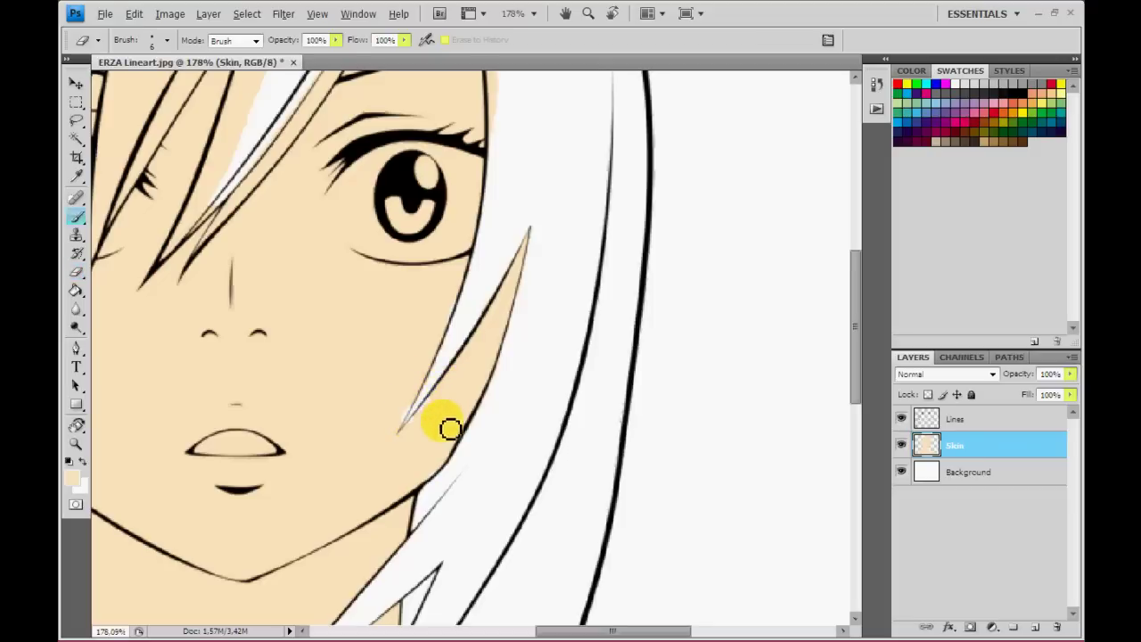
pyautogui.moveTo(412, 433); pyautogui.dragTo(383, 404)
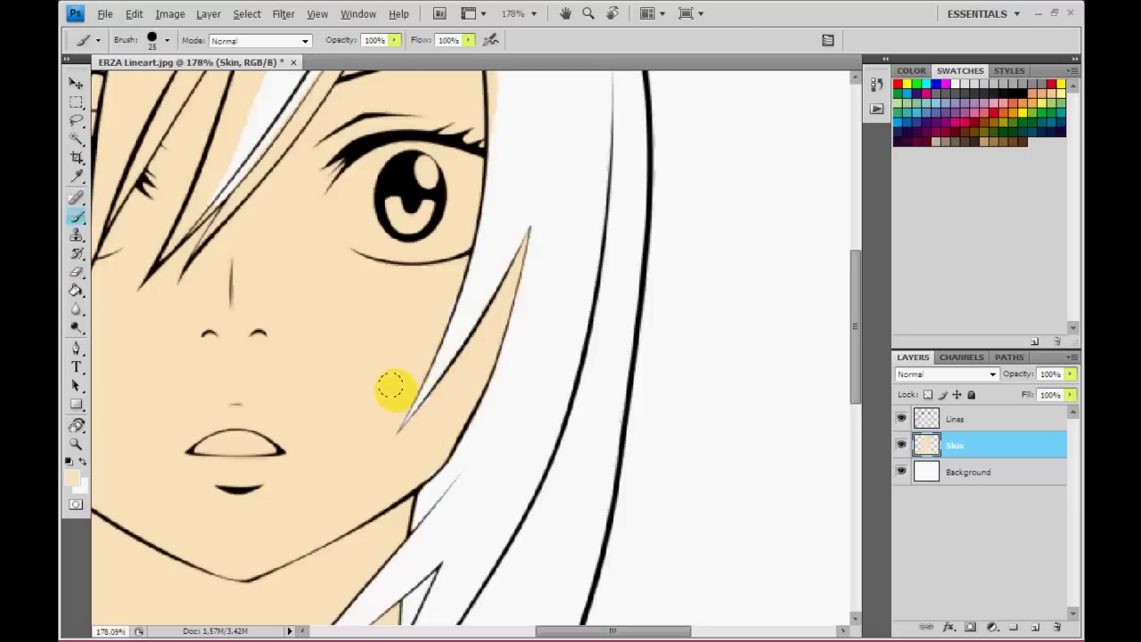
pyautogui.scroll(2, 390, 385)
pyautogui.scroll(3, 445, 374)
# Erase peach between the upper hair lines and touch up skin near the eye corner.
pyautogui.press('e')
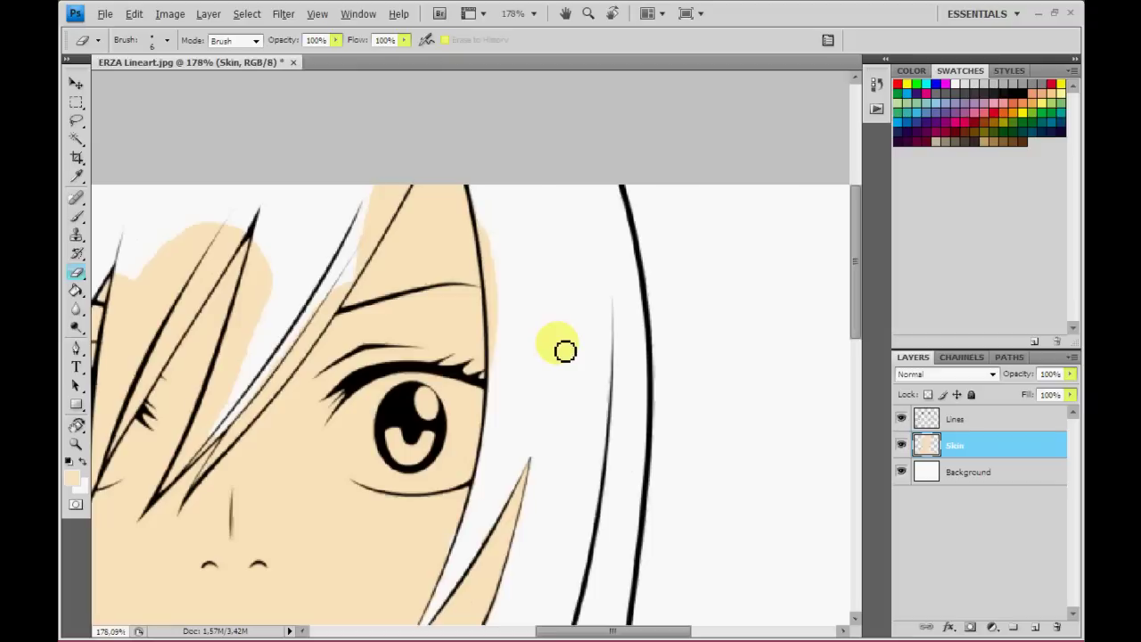
pyautogui.press(']')
pyautogui.press(']')
pyautogui.press(']')
pyautogui.moveTo(565, 350)
pyautogui.mouseDown()
pyautogui.moveTo(501, 242)
pyautogui.moveTo(501, 376)
pyautogui.mouseUp()
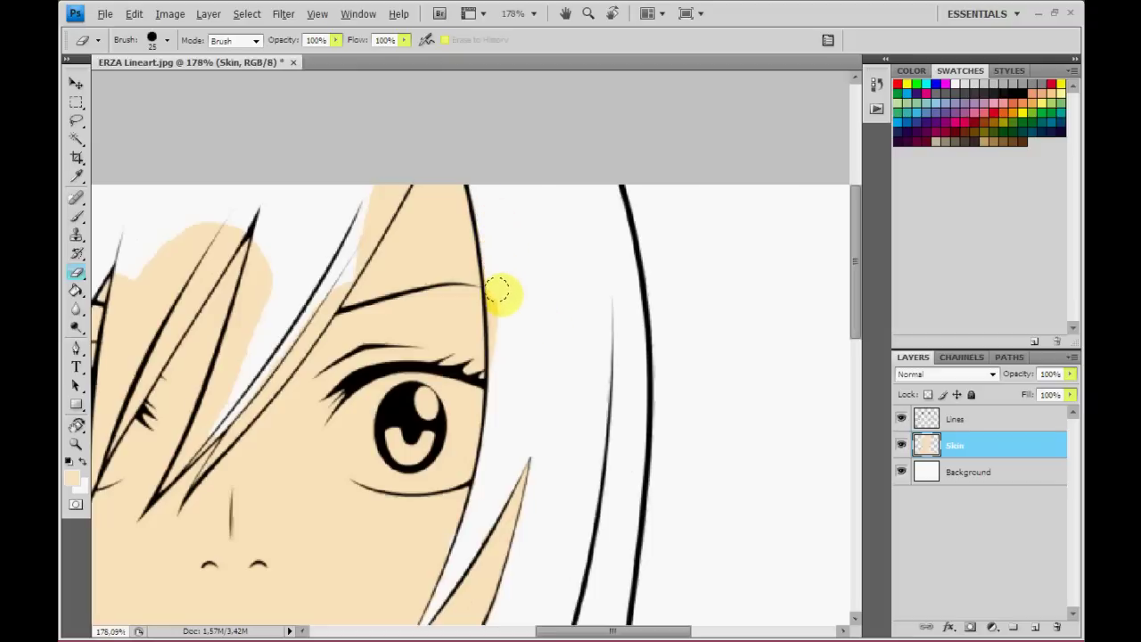
pyautogui.scroll(1, 502, 376)
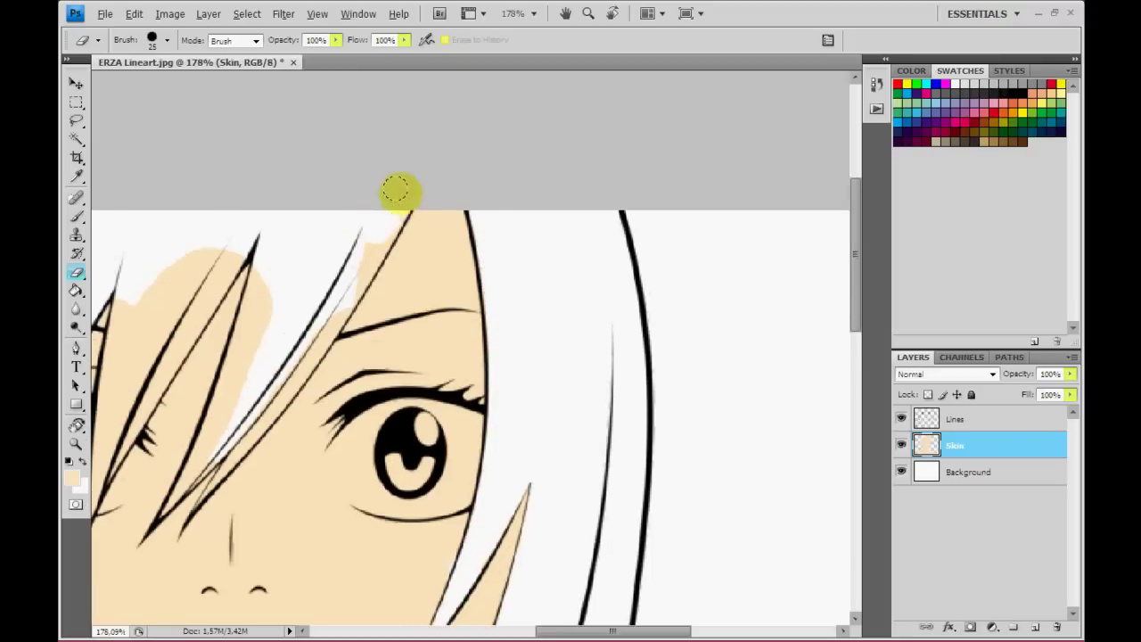
pyautogui.moveTo(377, 222)
pyautogui.mouseDown()
pyautogui.moveTo(224, 453)
pyautogui.moveTo(267, 426)
pyautogui.mouseUp()
pyautogui.press('b')
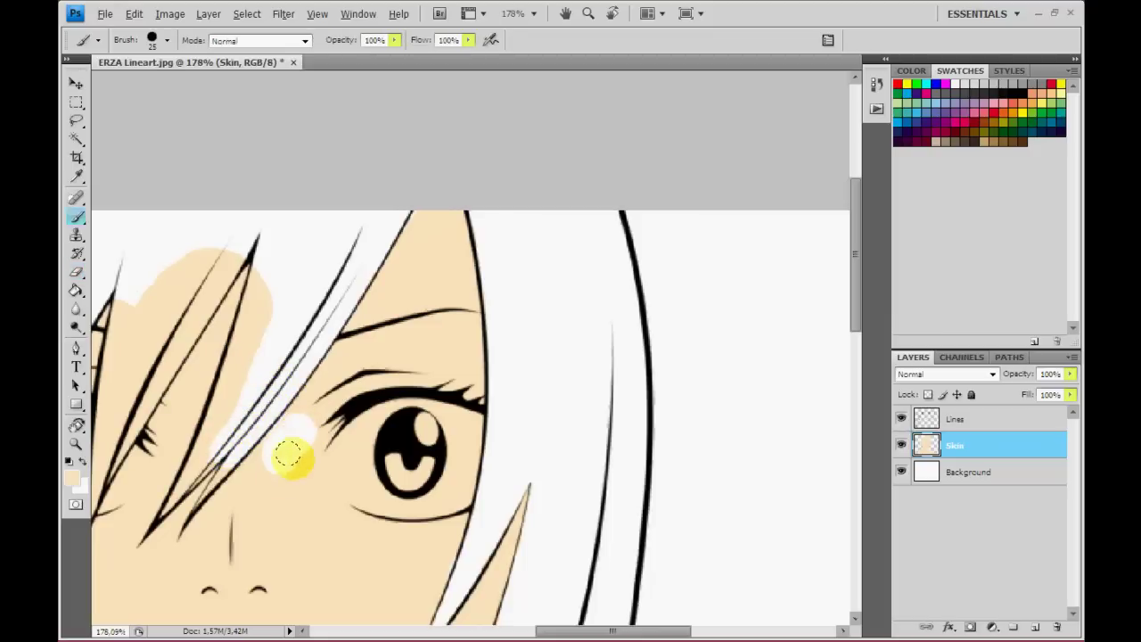
pyautogui.click(297, 426)
# Erase skin paint over the hair strand and between strands near the left eye.
pyautogui.scroll(-2, 223, 453)
pyautogui.press('e')
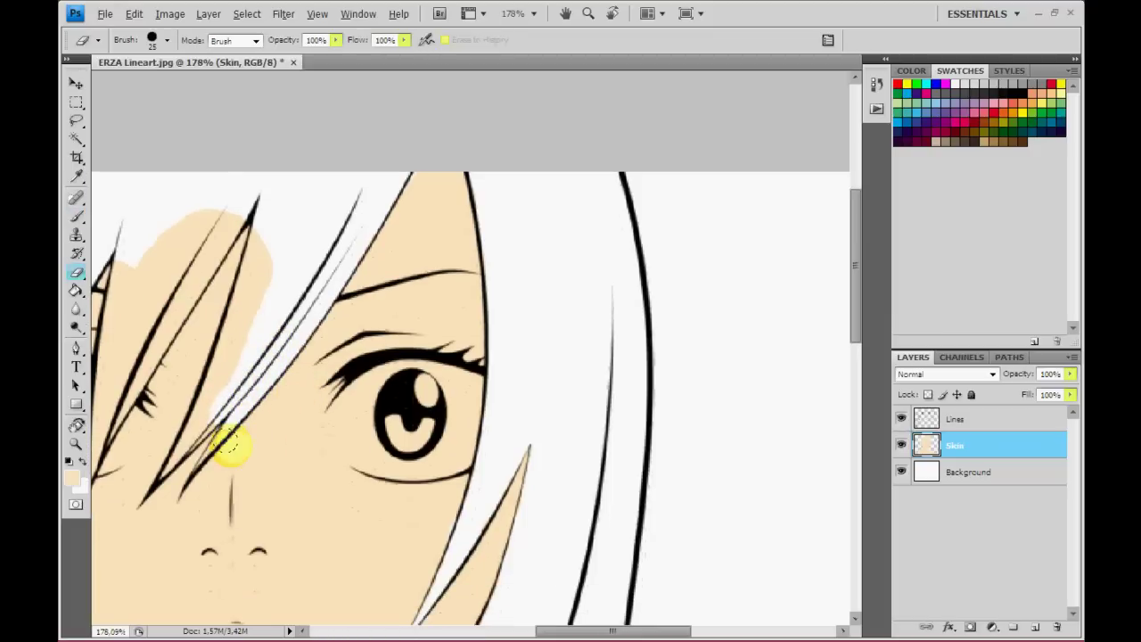
pyautogui.press('b')
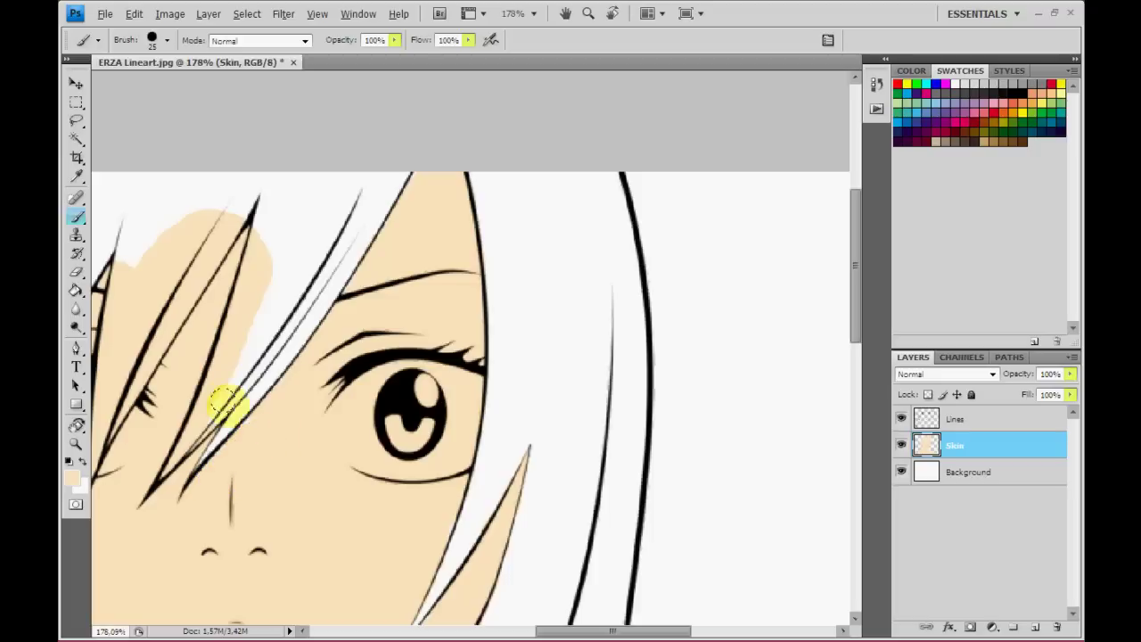
pyautogui.press('e')
pyautogui.moveTo(177, 428); pyautogui.dragTo(152, 448)
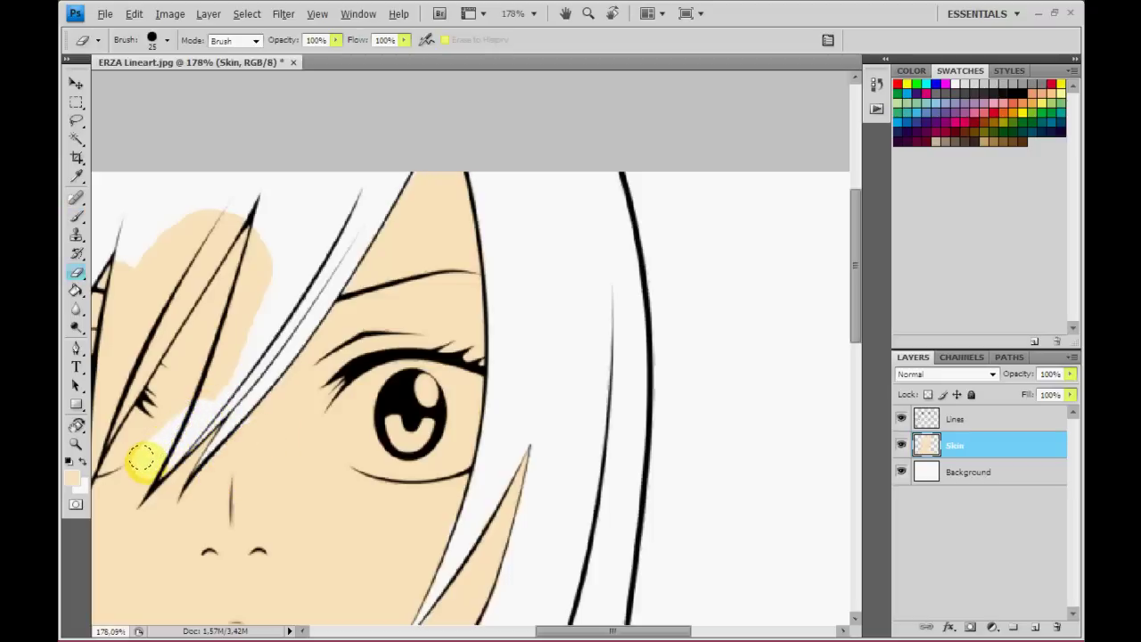
pyautogui.press('b')
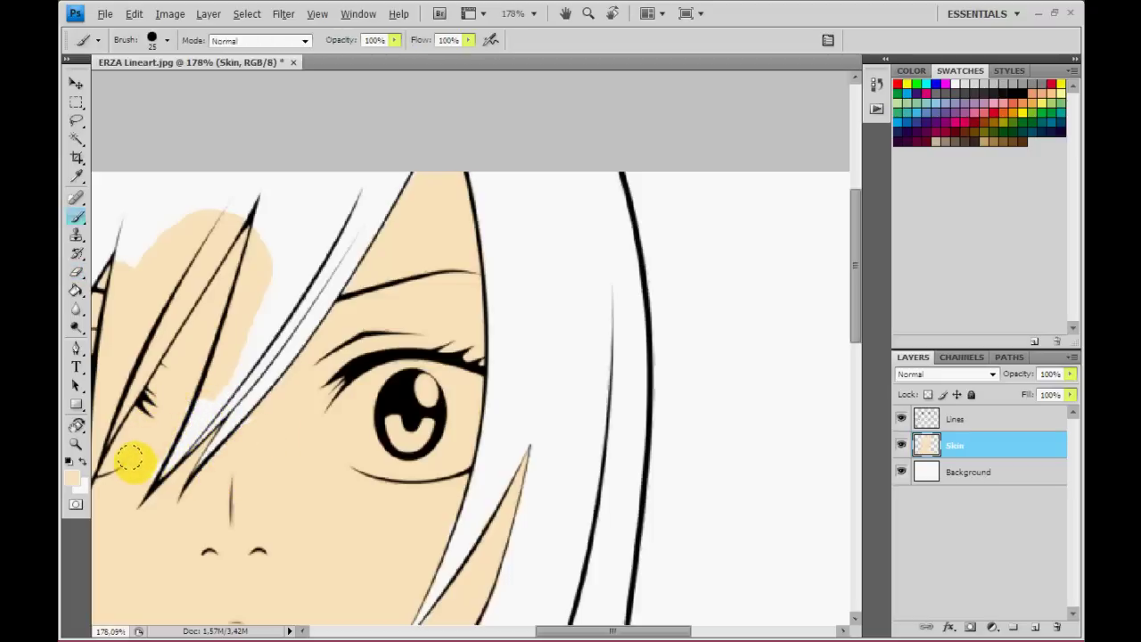
pyautogui.press('e')
pyautogui.moveTo(234, 365); pyautogui.dragTo(261, 239)
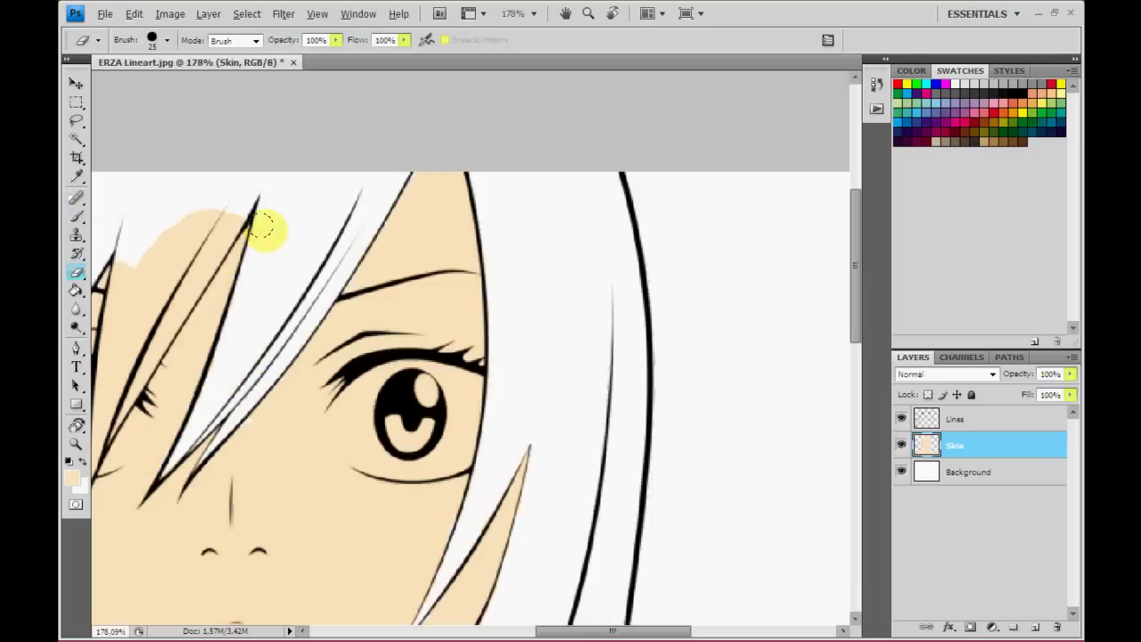
# Erase remaining peach between and beside the hair strands across the forehead.
pyautogui.moveTo(552, 630); pyautogui.dragTo(506, 630)
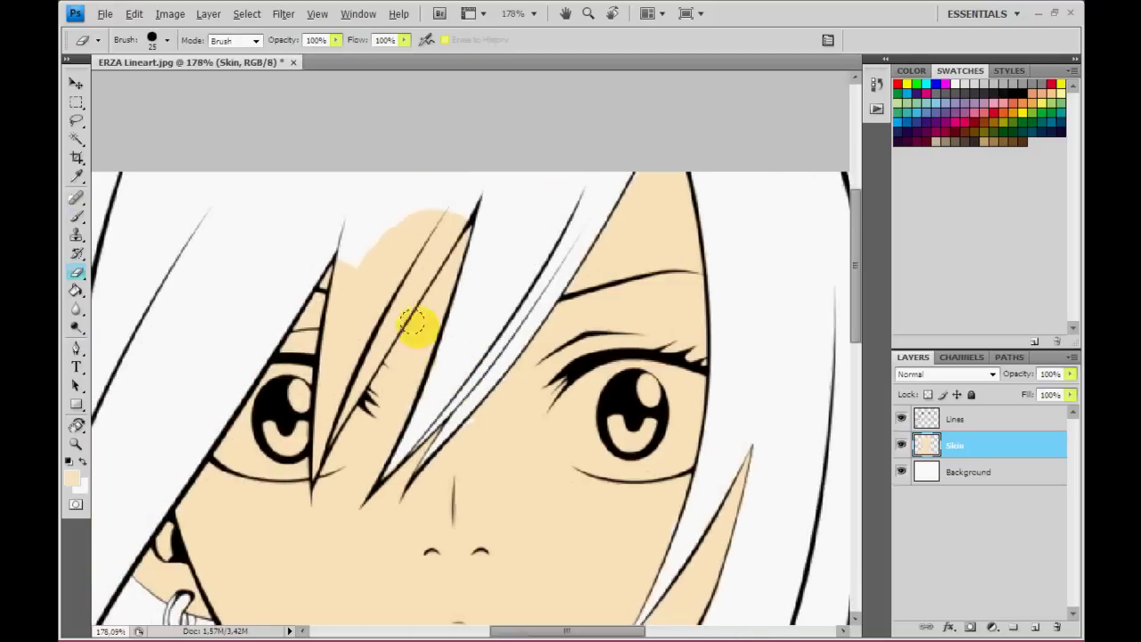
pyautogui.moveTo(413, 322)
pyautogui.mouseDown()
pyautogui.moveTo(387, 306)
pyautogui.moveTo(446, 209)
pyautogui.moveTo(402, 262)
pyautogui.moveTo(374, 220)
pyautogui.moveTo(362, 315)
pyautogui.moveTo(382, 305)
pyautogui.moveTo(328, 415)
pyautogui.mouseUp()
pyautogui.moveTo(303, 456)
pyautogui.mouseDown()
pyautogui.moveTo(338, 315)
pyautogui.moveTo(366, 403)
pyautogui.mouseUp()
pyautogui.press('b')
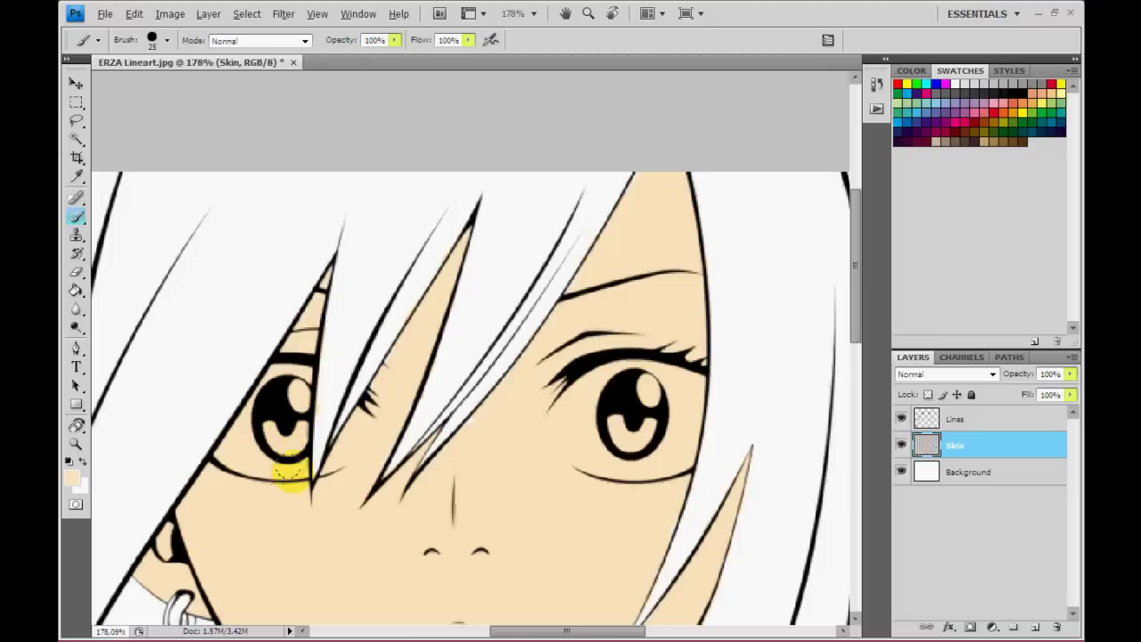
pyautogui.press('e')
pyautogui.scroll(-1, 515, 556)
pyautogui.hscroll(-5, 279, 453)
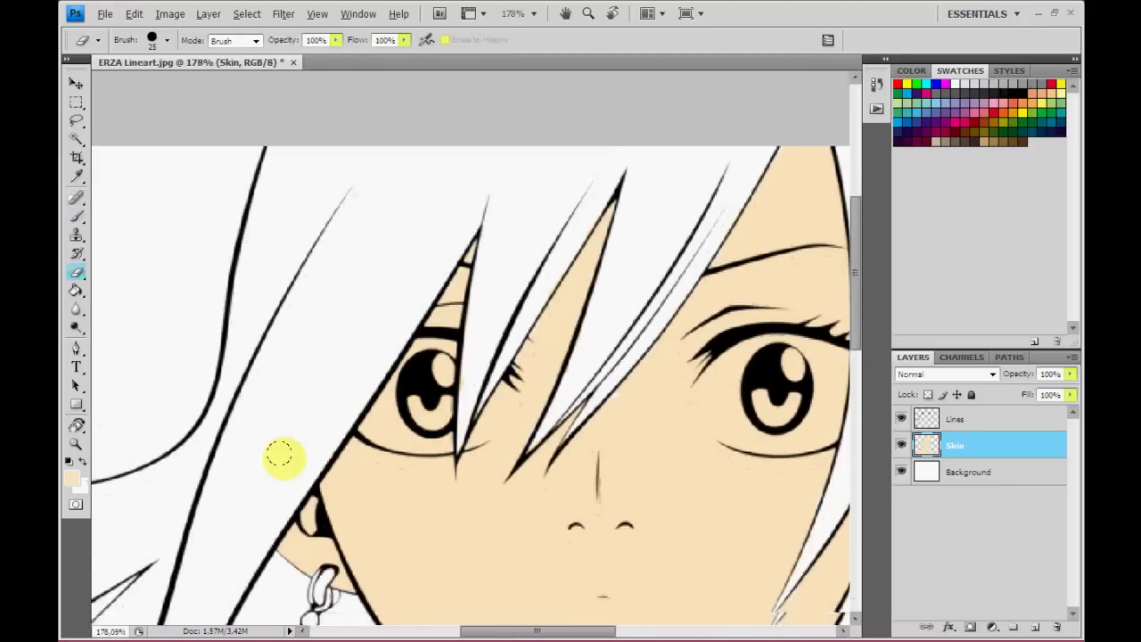
pyautogui.scroll(-3, 280, 454)
# Zoom the view to fit the whole image on screen.
pyautogui.click(76, 444)
pyautogui.rightClick(244, 327)
pyautogui.click(276, 337)
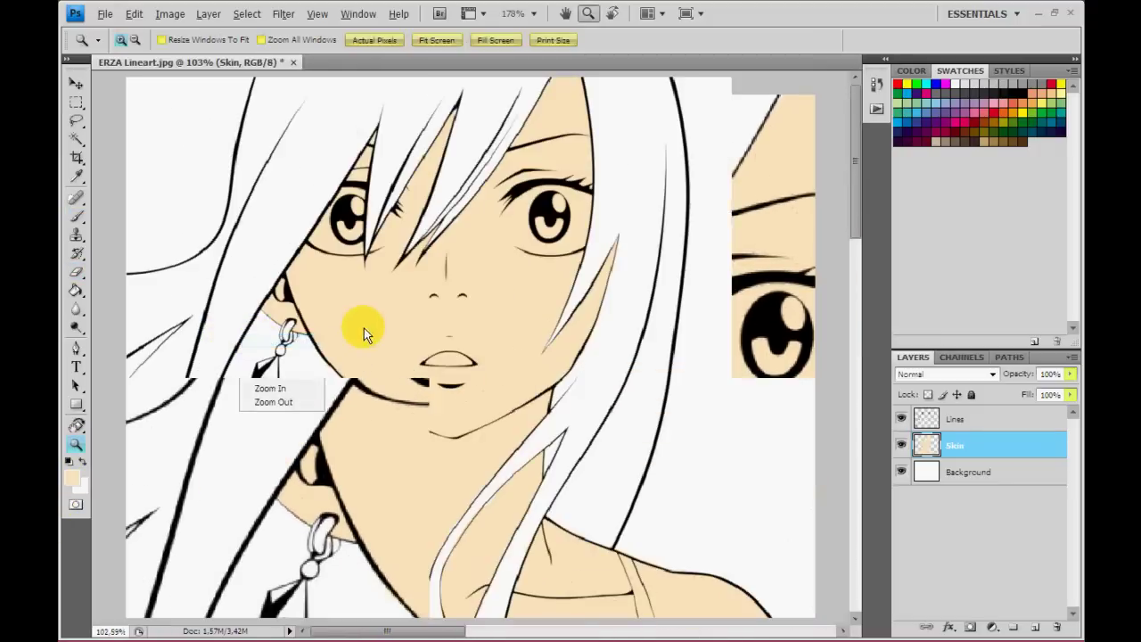
# Move the Skin layer into a new Skin group and add a layer named Face.
pyautogui.click(1014, 627)
pyautogui.write('Skin')
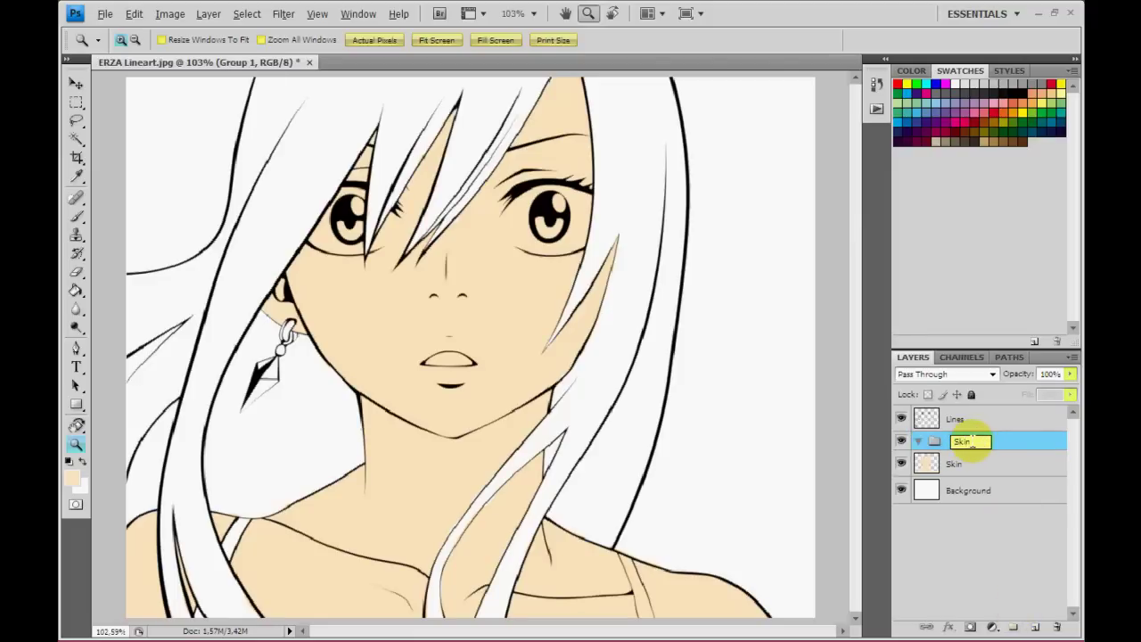
pyautogui.moveTo(975, 461); pyautogui.dragTo(978, 440)
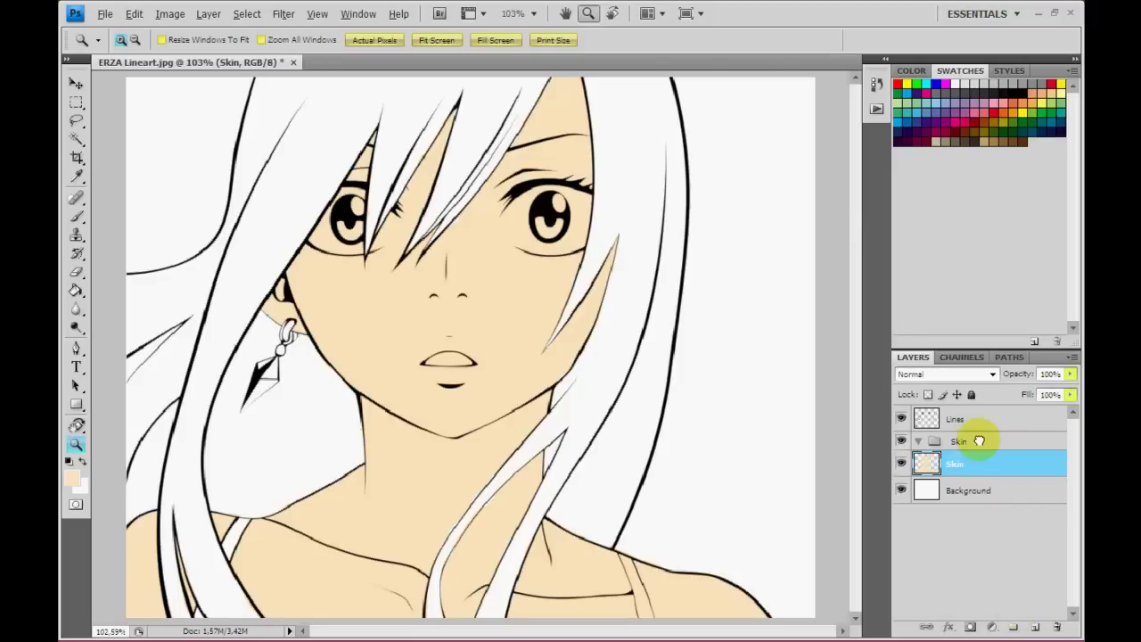
pyautogui.click(1035, 627)
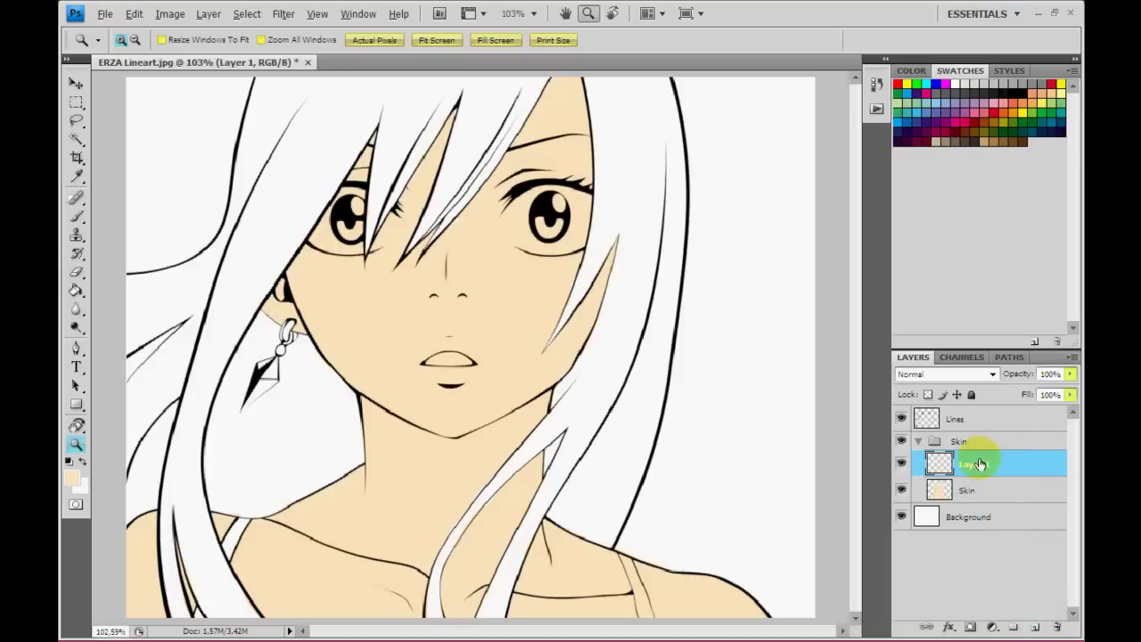
pyautogui.doubleClick(973, 463)
pyautogui.write('Face')
pyautogui.click(992, 461)
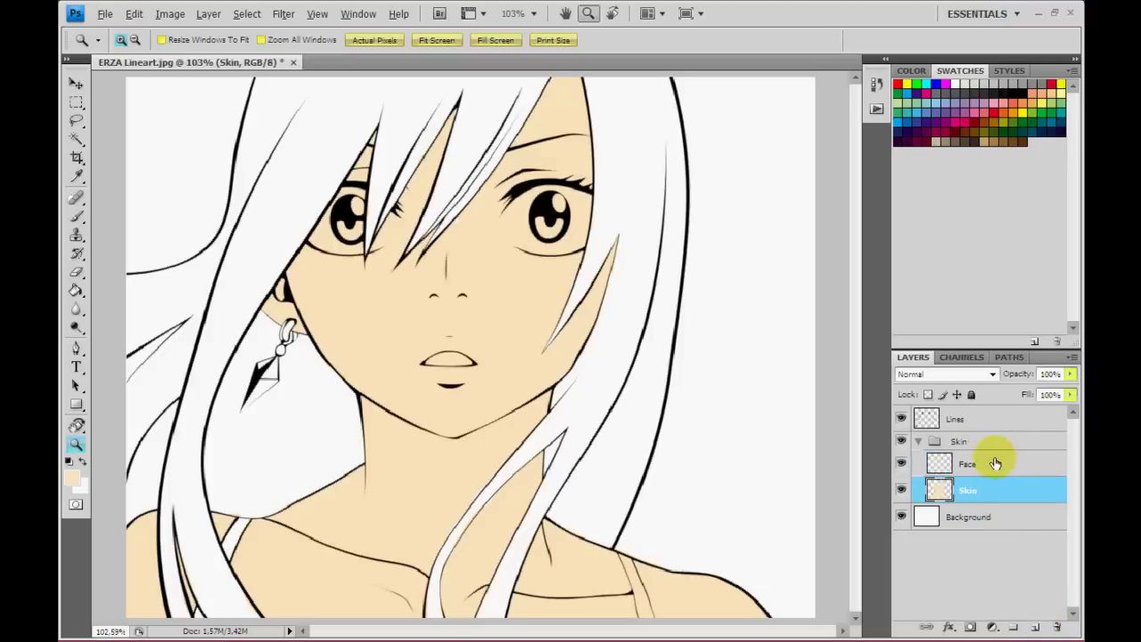
pyautogui.moveTo(297, 148); pyautogui.dragTo(450, 276)
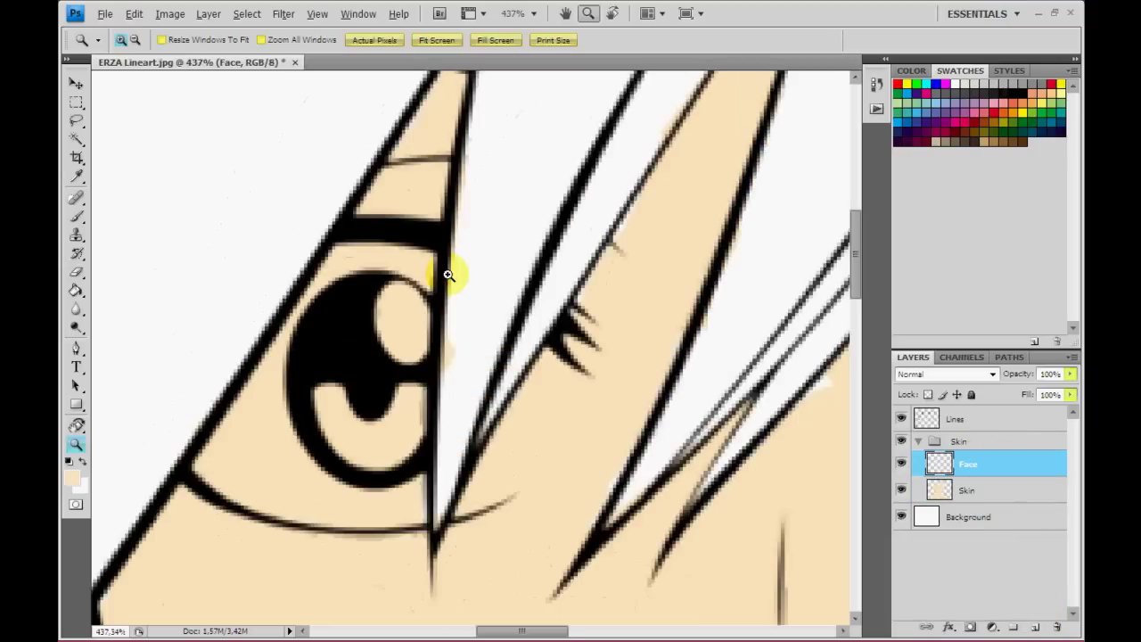
# Paint the eye highlight and the white of the eye below the iris in white.
pyautogui.press('b')
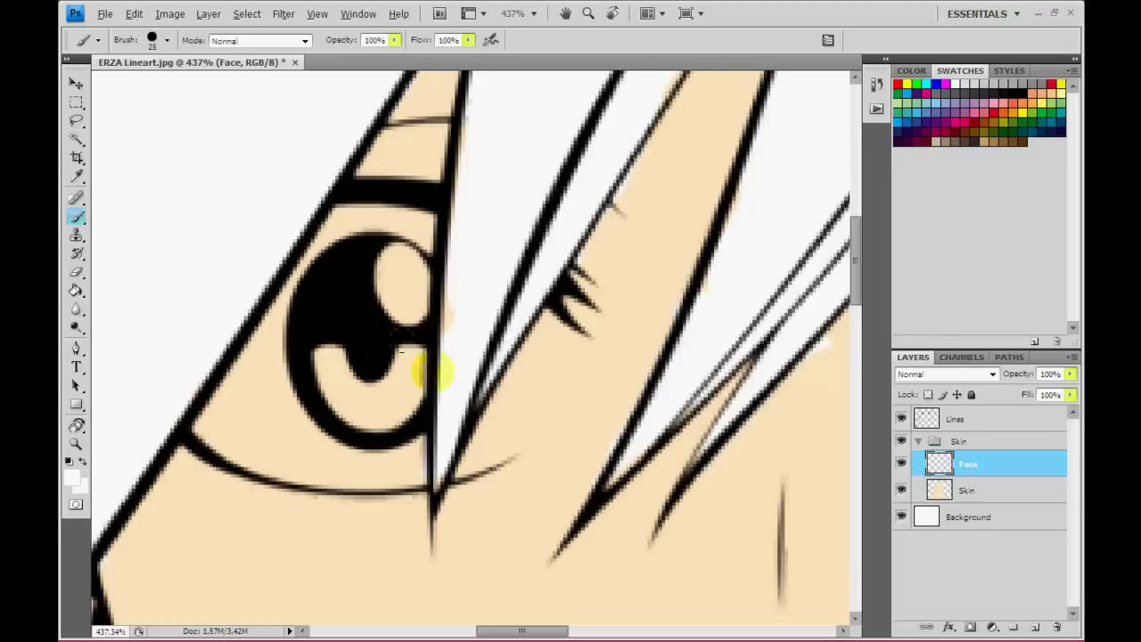
pyautogui.moveTo(401, 343); pyautogui.dragTo(396, 277)
pyautogui.moveTo(419, 223); pyautogui.dragTo(341, 223)
pyautogui.moveTo(259, 276)
pyautogui.mouseDown()
pyautogui.moveTo(215, 377)
pyautogui.moveTo(347, 403)
pyautogui.moveTo(278, 400)
pyautogui.moveTo(408, 380)
pyautogui.moveTo(423, 397)
pyautogui.moveTo(493, 291)
pyautogui.moveTo(381, 325)
pyautogui.mouseUp()
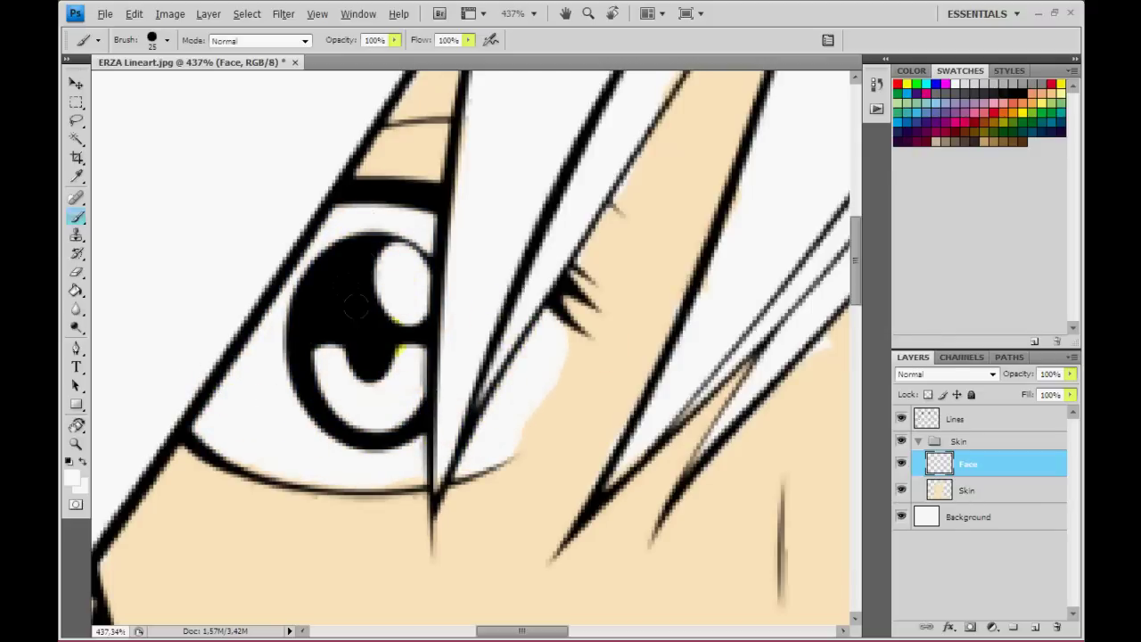
# Hide the Background layer and erase white spill between the hair lines with a smaller eraser.
pyautogui.click(901, 517)
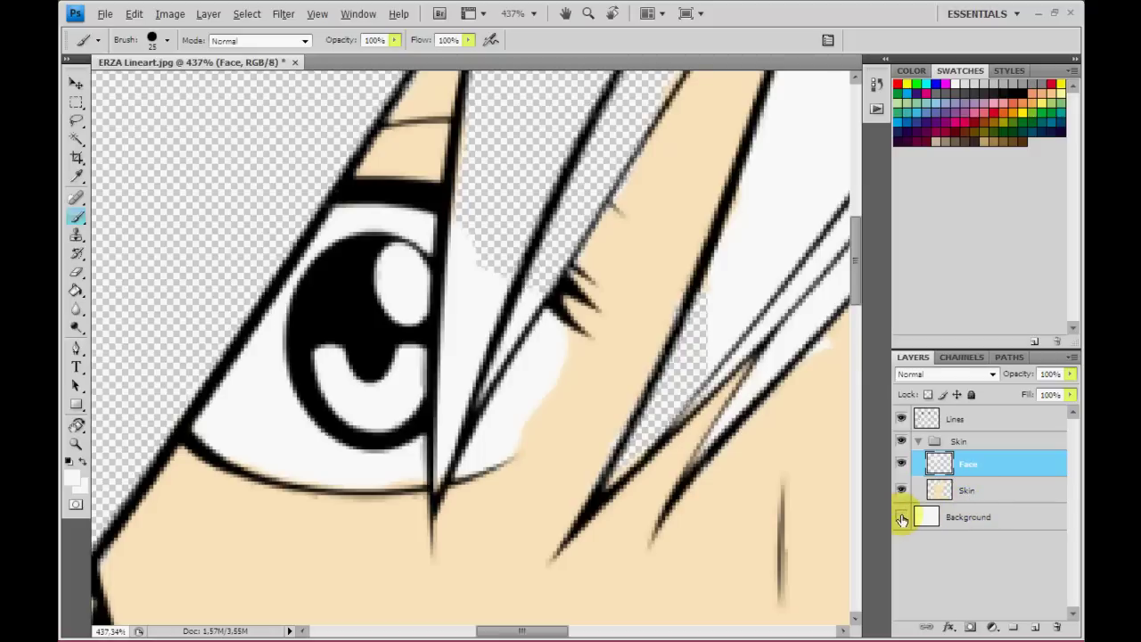
pyautogui.press('e')
pyautogui.press('[')
pyautogui.press('[')
pyautogui.moveTo(460, 243); pyautogui.dragTo(472, 341)
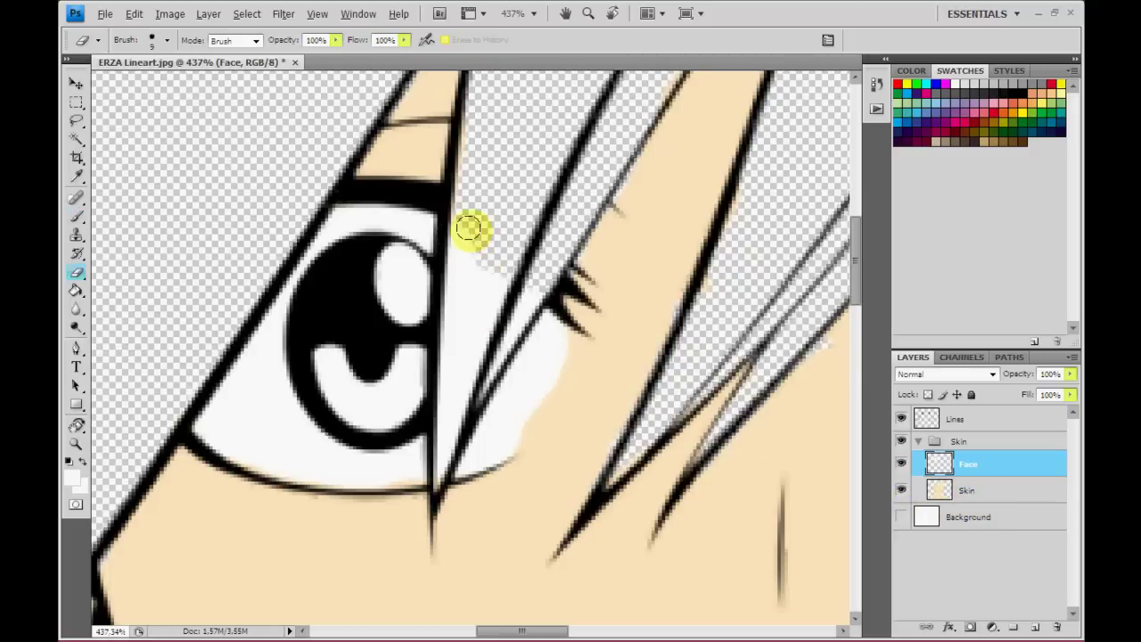
pyautogui.press('[')
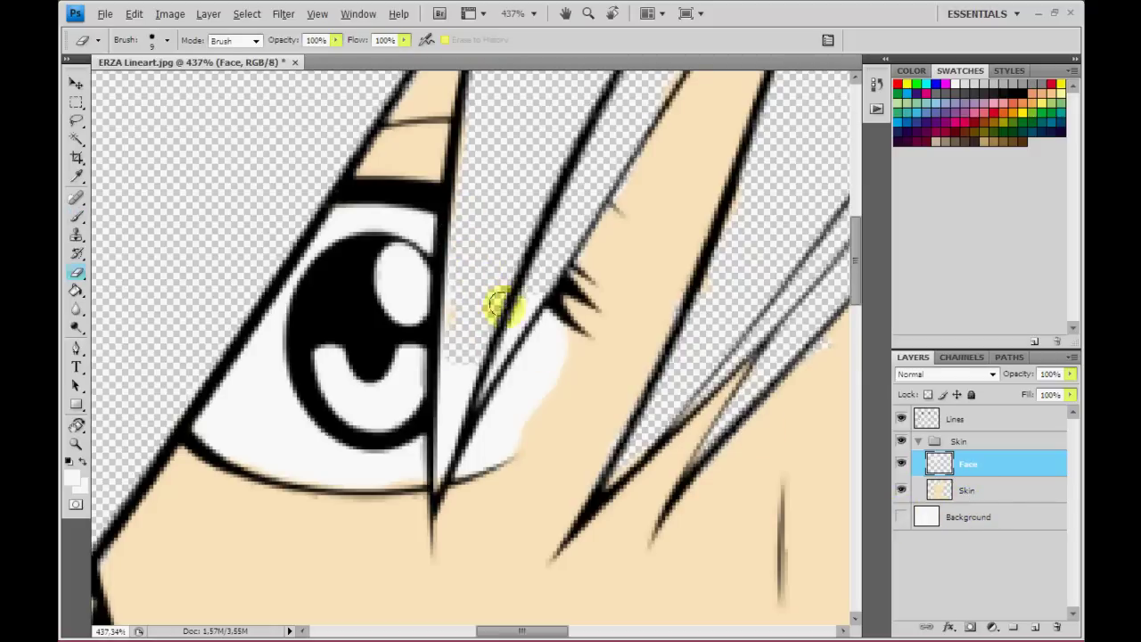
pyautogui.moveTo(461, 360)
pyautogui.mouseDown()
pyautogui.moveTo(448, 402)
pyautogui.moveTo(476, 362)
pyautogui.moveTo(451, 420)
pyautogui.mouseUp()
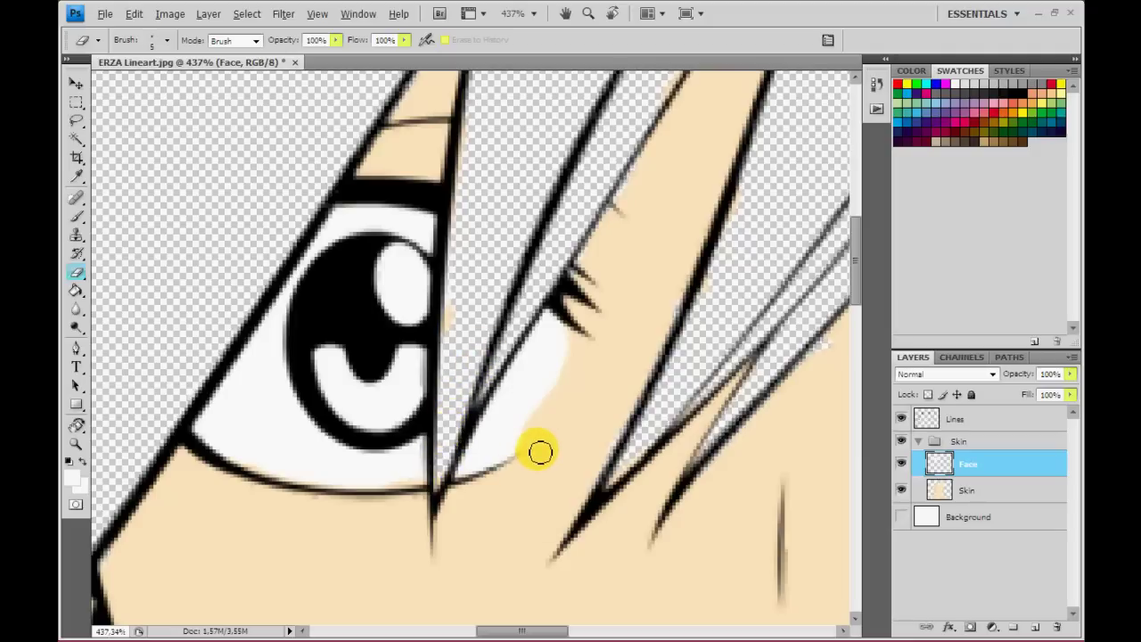
# Fill the eye white around the pupil and erase the white halo outside the eye outline.
pyautogui.scroll(-2, 535, 445)
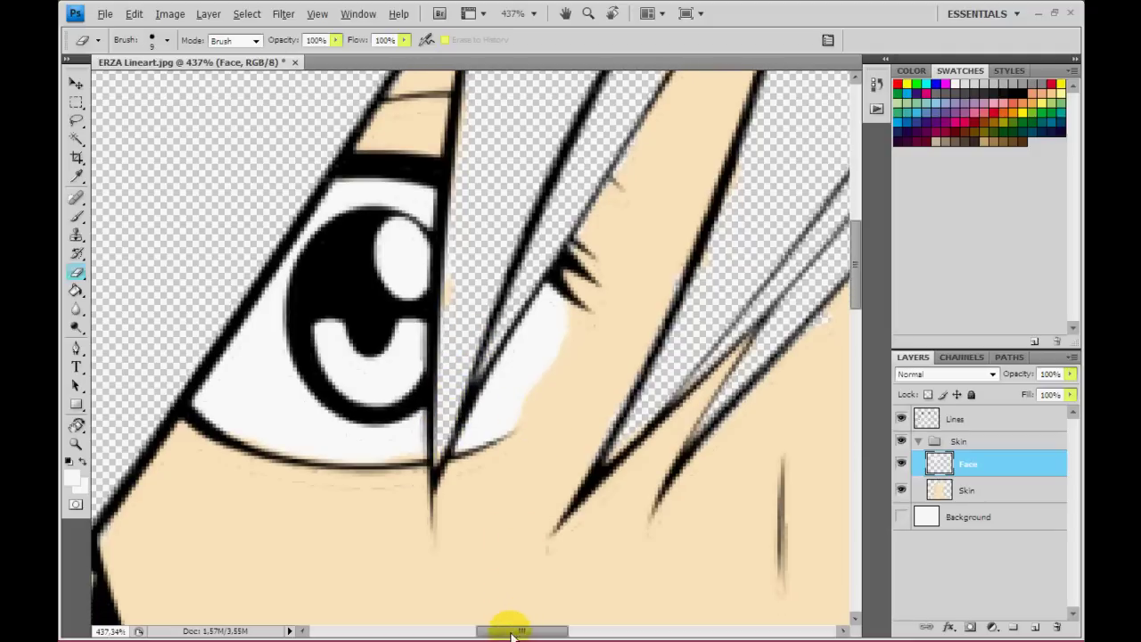
pyautogui.moveTo(509, 630); pyautogui.dragTo(615, 631)
pyautogui.press('b')
pyautogui.moveTo(544, 303)
pyautogui.mouseDown()
pyautogui.moveTo(485, 186)
pyautogui.moveTo(307, 192)
pyautogui.moveTo(311, 183)
pyautogui.moveTo(270, 280)
pyautogui.moveTo(242, 264)
pyautogui.moveTo(266, 356)
pyautogui.moveTo(339, 396)
pyautogui.moveTo(535, 346)
pyautogui.moveTo(547, 196)
pyautogui.moveTo(419, 283)
pyautogui.moveTo(306, 288)
pyautogui.moveTo(334, 321)
pyautogui.mouseUp()
pyautogui.press('e')
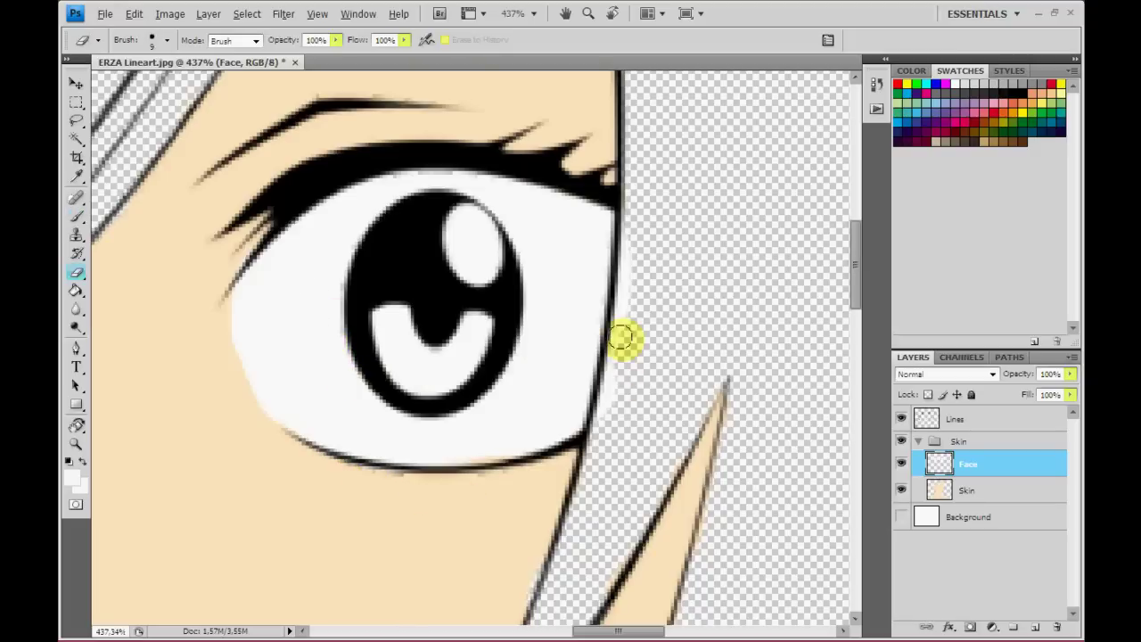
pyautogui.moveTo(624, 339)
pyautogui.mouseDown()
pyautogui.moveTo(606, 415)
pyautogui.moveTo(631, 254)
pyautogui.mouseUp()
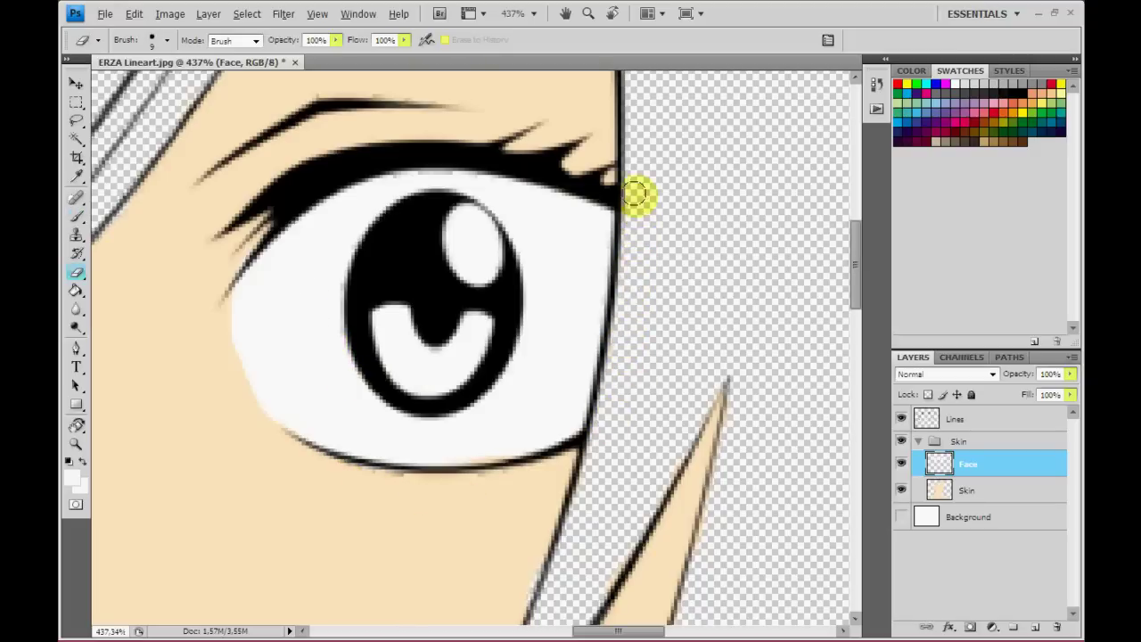
# Fit the whole image on screen.
pyautogui.scroll(-1, 237, 402)
pyautogui.click(76, 442)
pyautogui.rightClick(258, 282)
pyautogui.click(294, 287)
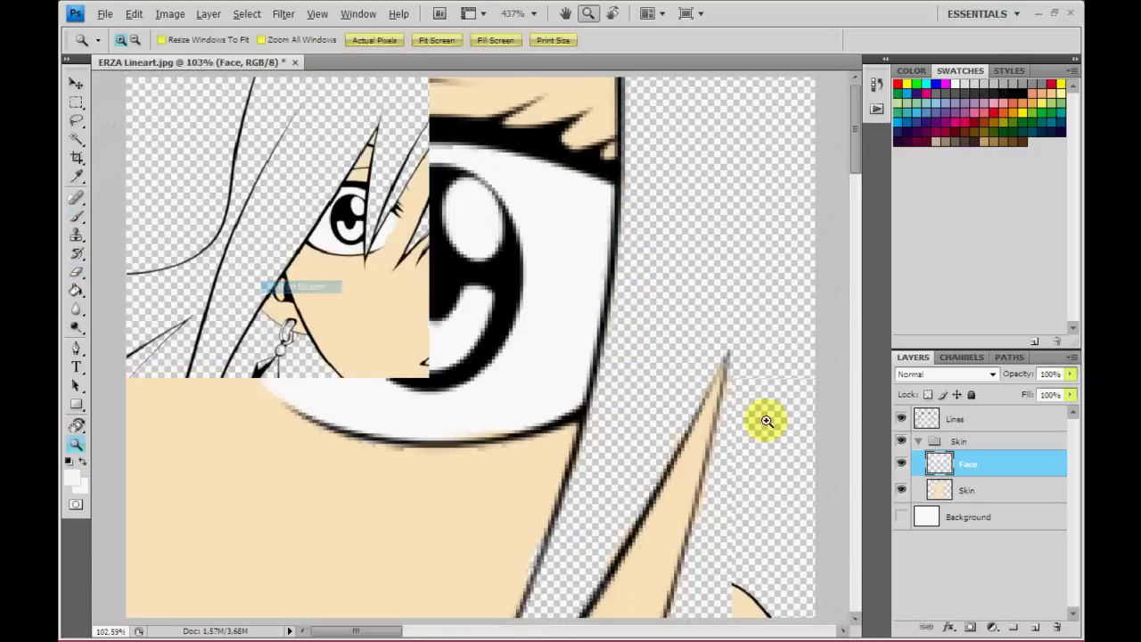
# Show the Background again, zoom into the eyes and nose, and make the Face layer active with the brush.
pyautogui.click(901, 518)
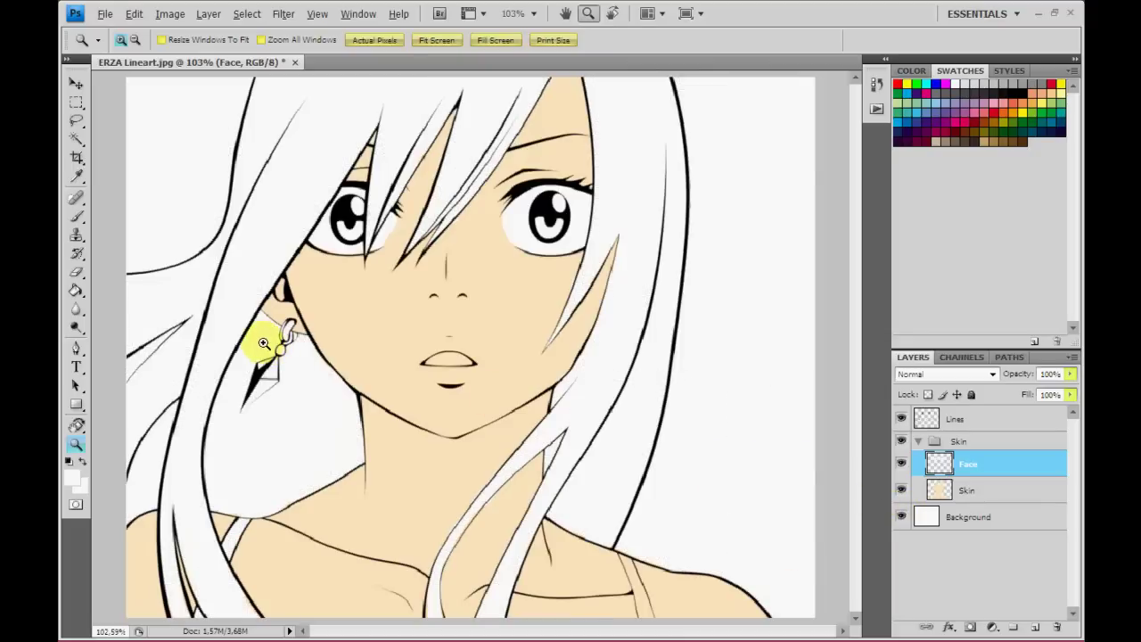
pyautogui.moveTo(433, 255); pyautogui.dragTo(596, 377)
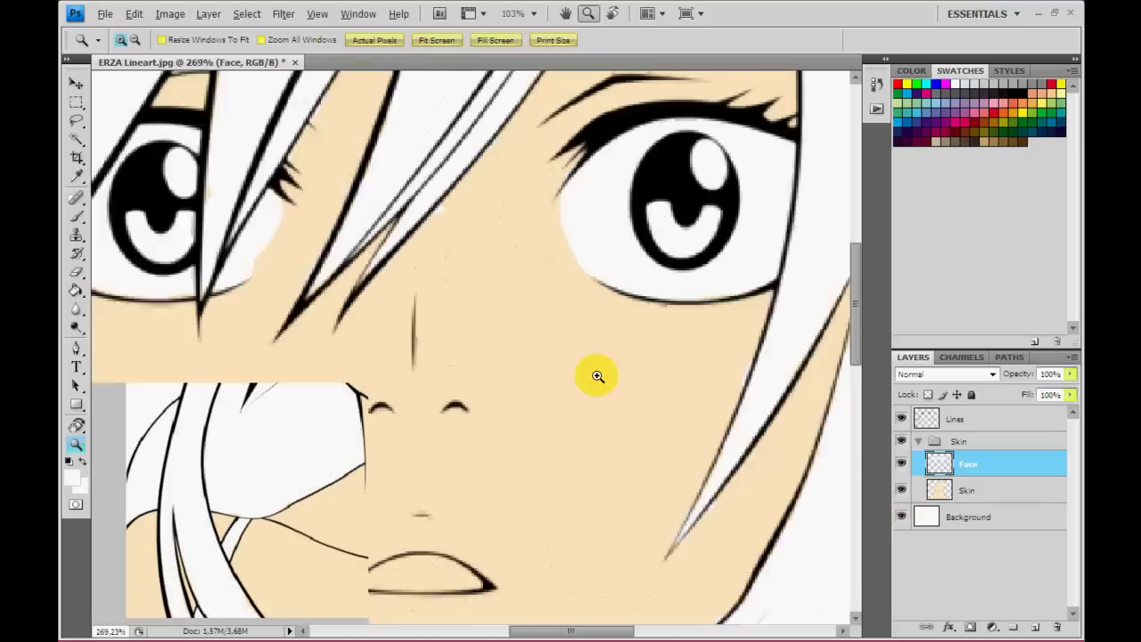
pyautogui.click(946, 493)
pyautogui.press('e')
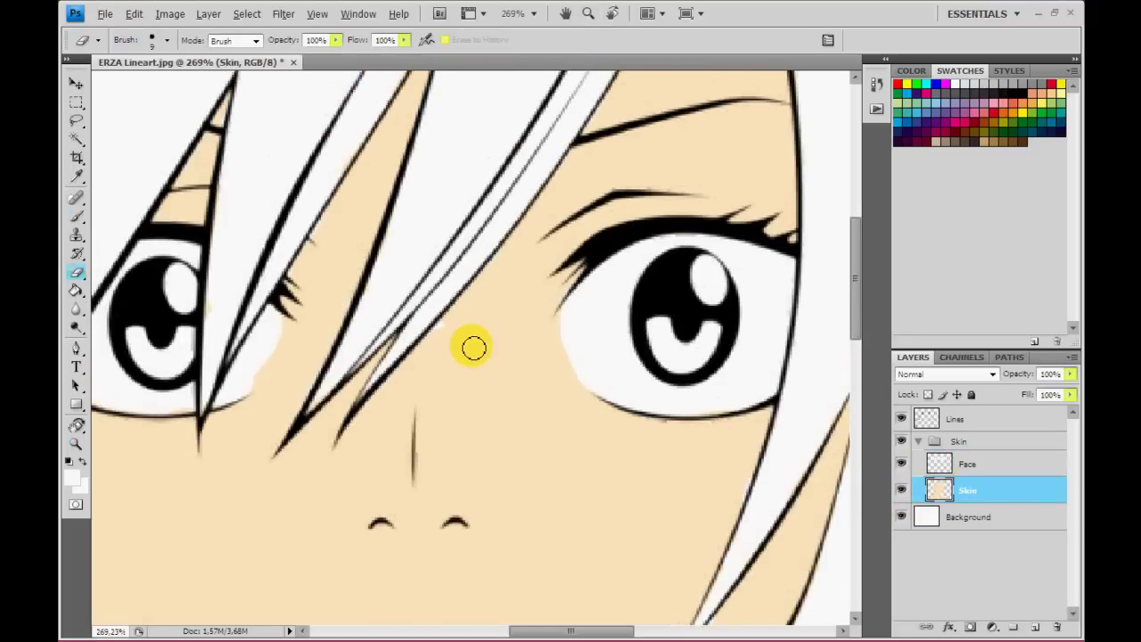
pyautogui.press('b')
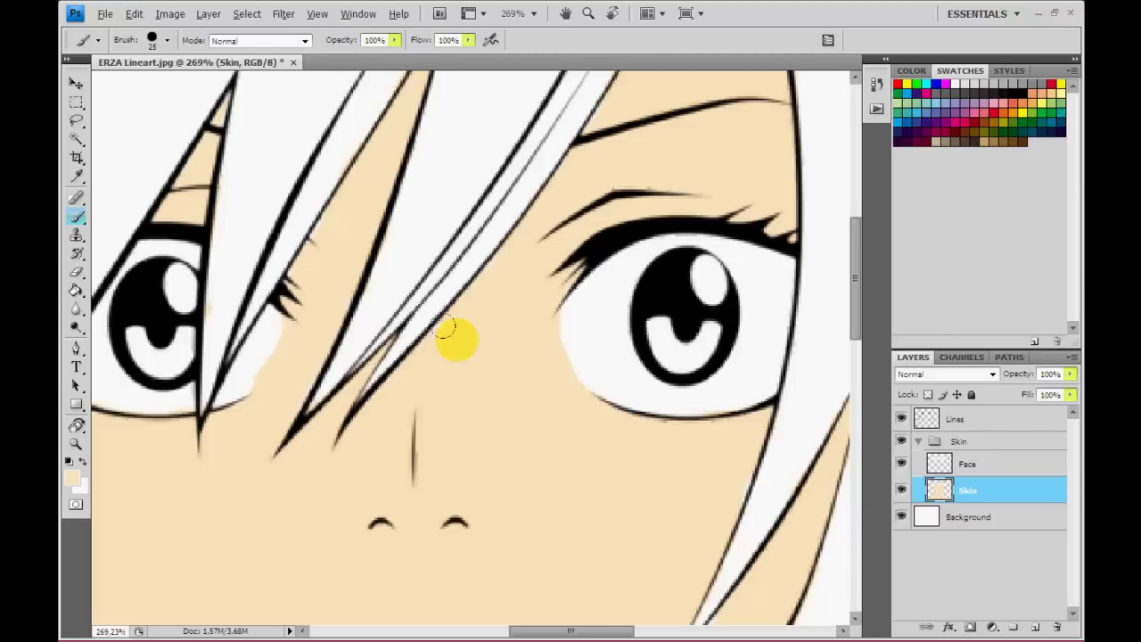
pyautogui.click(960, 469)
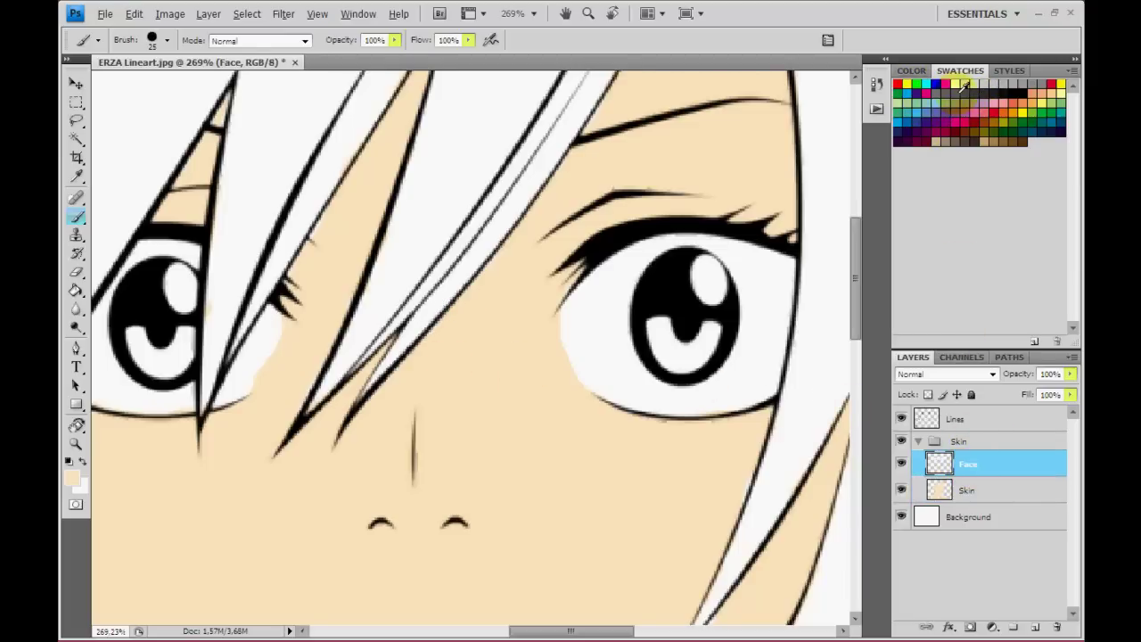
# Try a light blue on the right iris, then undo it.
pyautogui.click(917, 91)
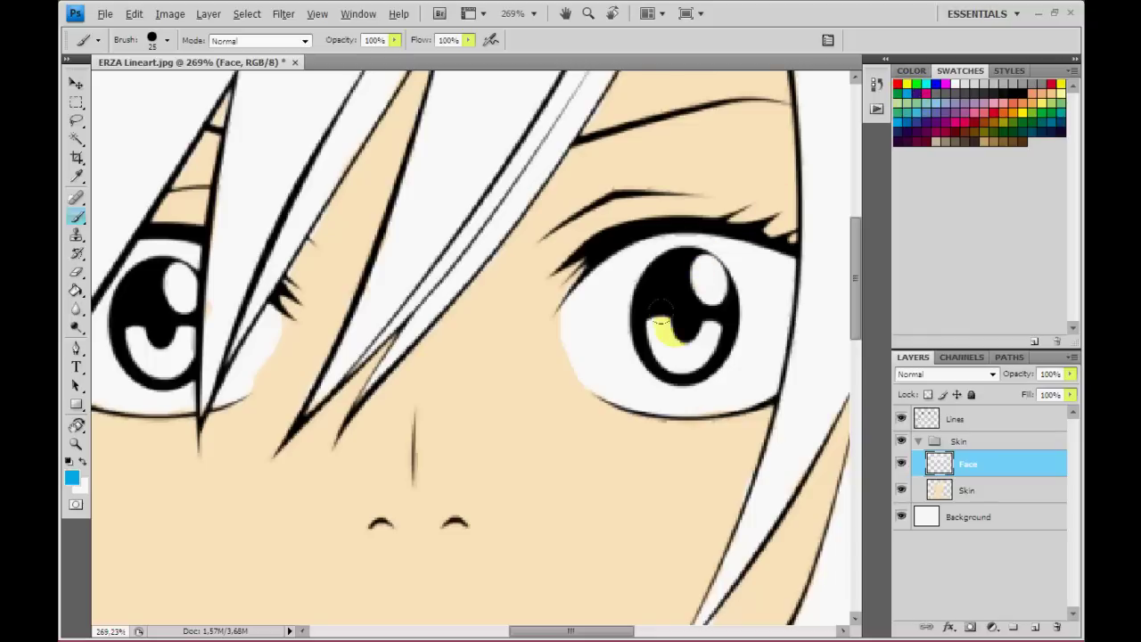
pyautogui.moveTo(655, 328); pyautogui.dragTo(683, 321)
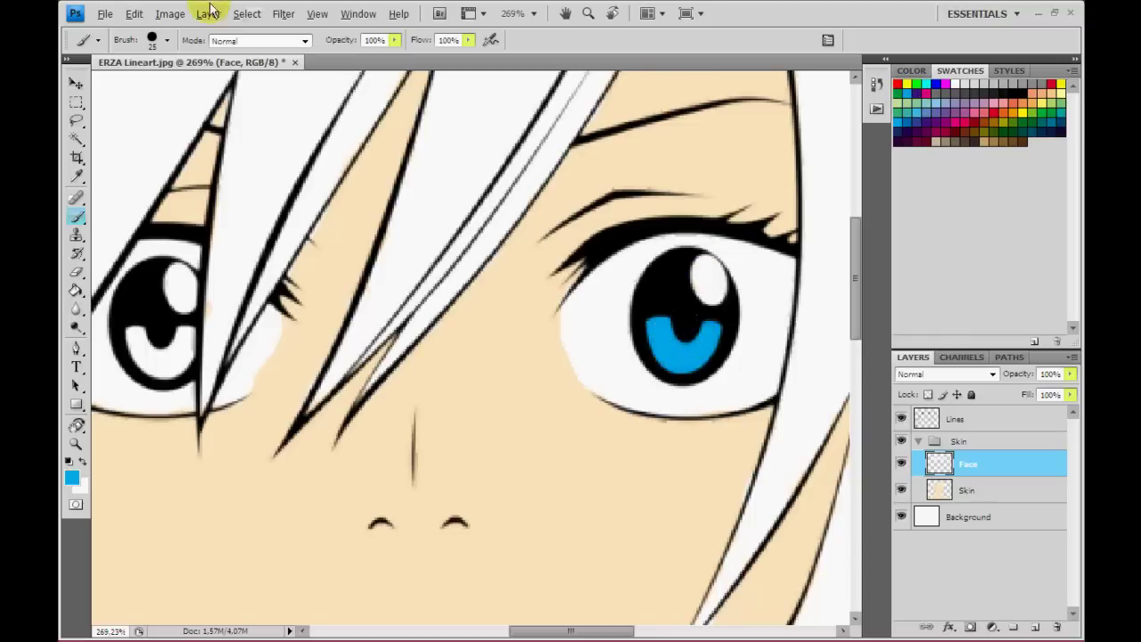
pyautogui.click(134, 13)
pyautogui.click(268, 32)
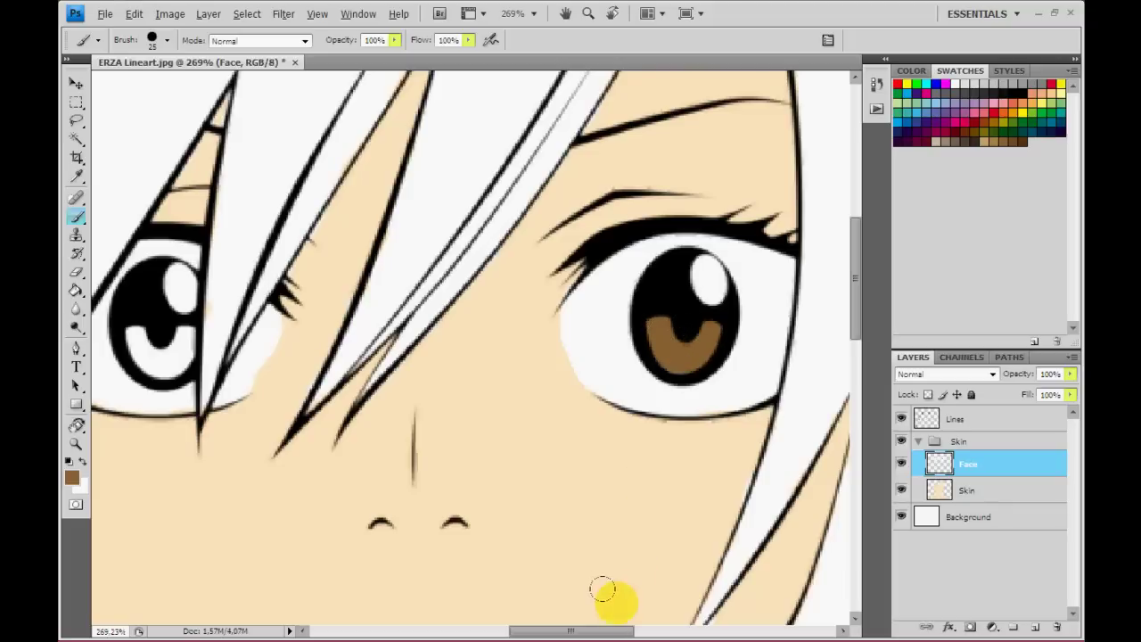
# Paint both irises brown.
pyautogui.moveTo(611, 630); pyautogui.dragTo(586, 630)
pyautogui.moveTo(296, 335); pyautogui.dragTo(305, 317)
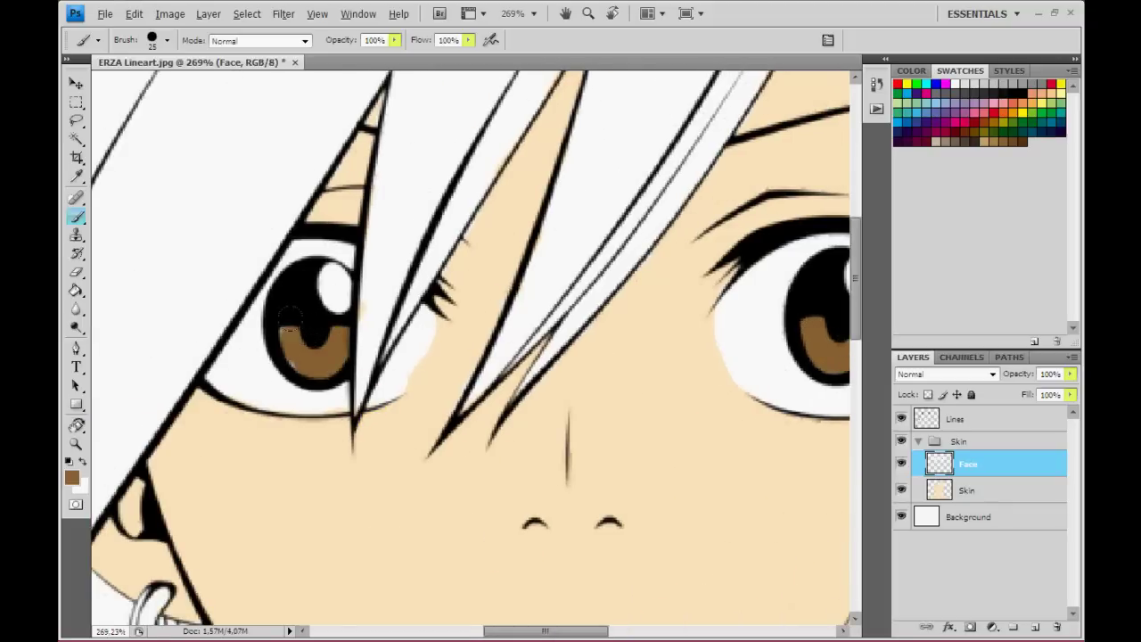
pyautogui.moveTo(545, 630); pyautogui.dragTo(565, 630)
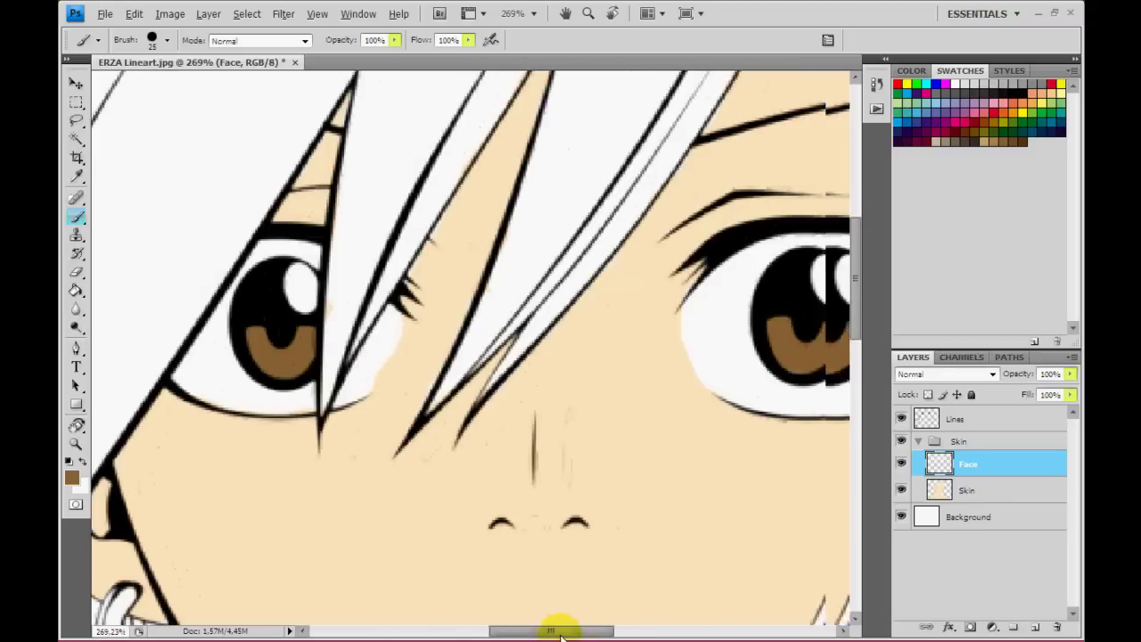
pyautogui.click(76, 441)
pyautogui.rightClick(217, 360)
# Fit the face on screen, add a layer named Hair below Lines, and pick red.
pyautogui.click(254, 367)
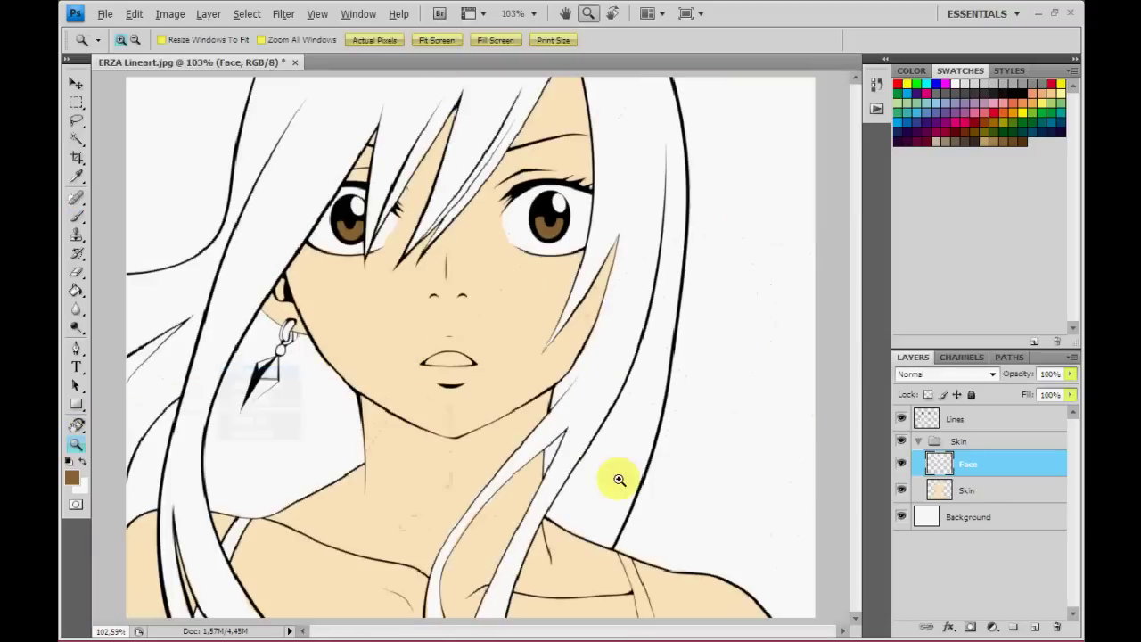
pyautogui.click(960, 424)
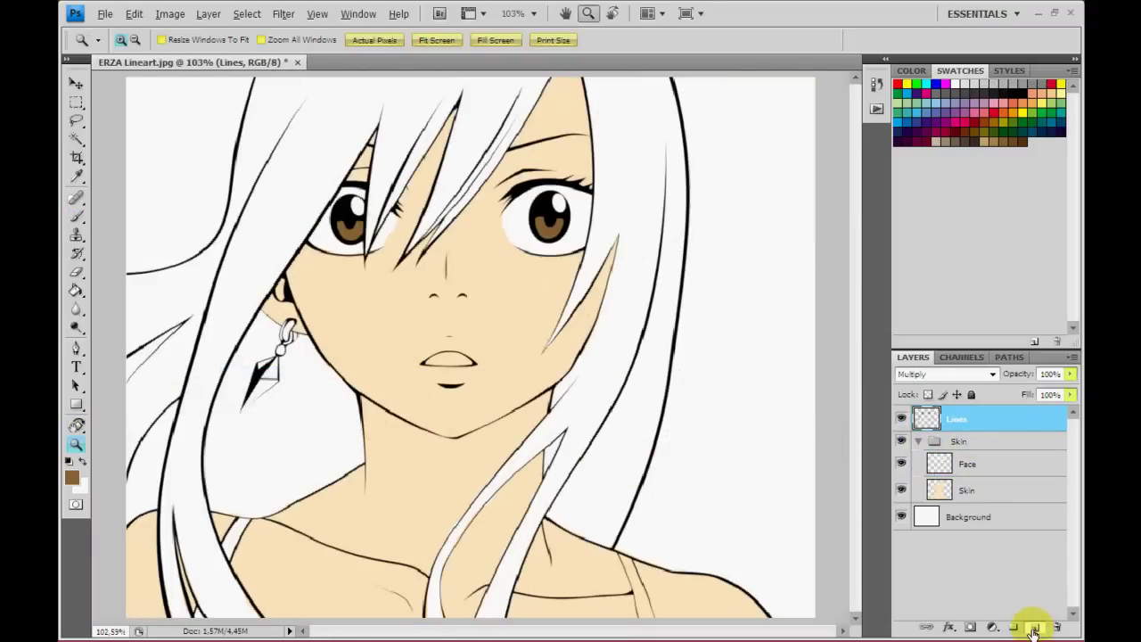
pyautogui.click(1035, 627)
pyautogui.write('Hair')
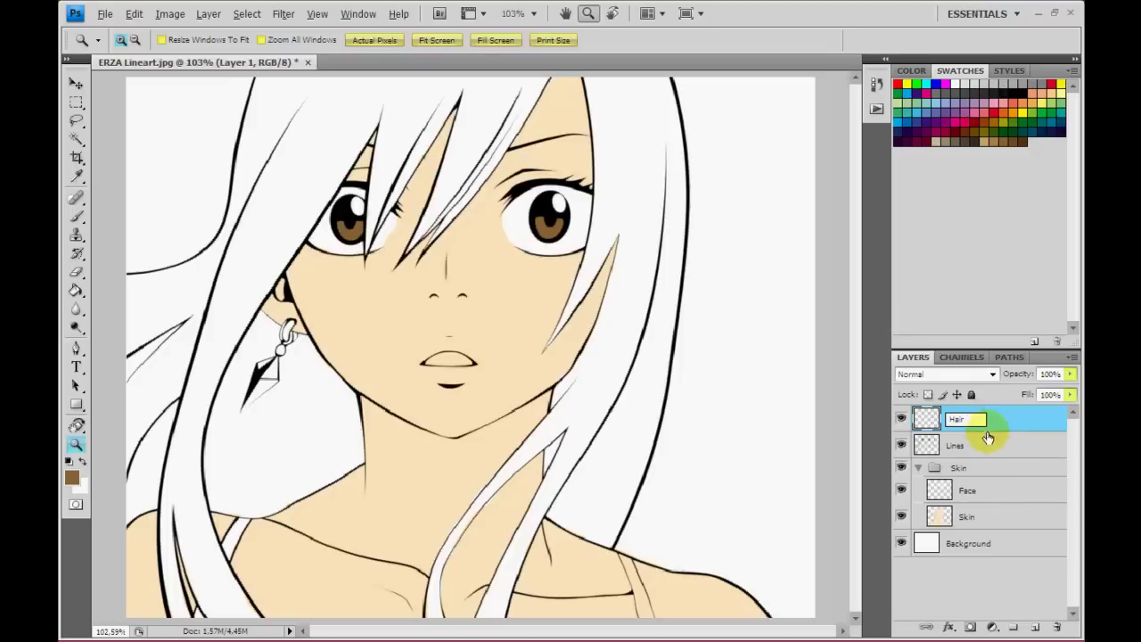
pyautogui.click(987, 437)
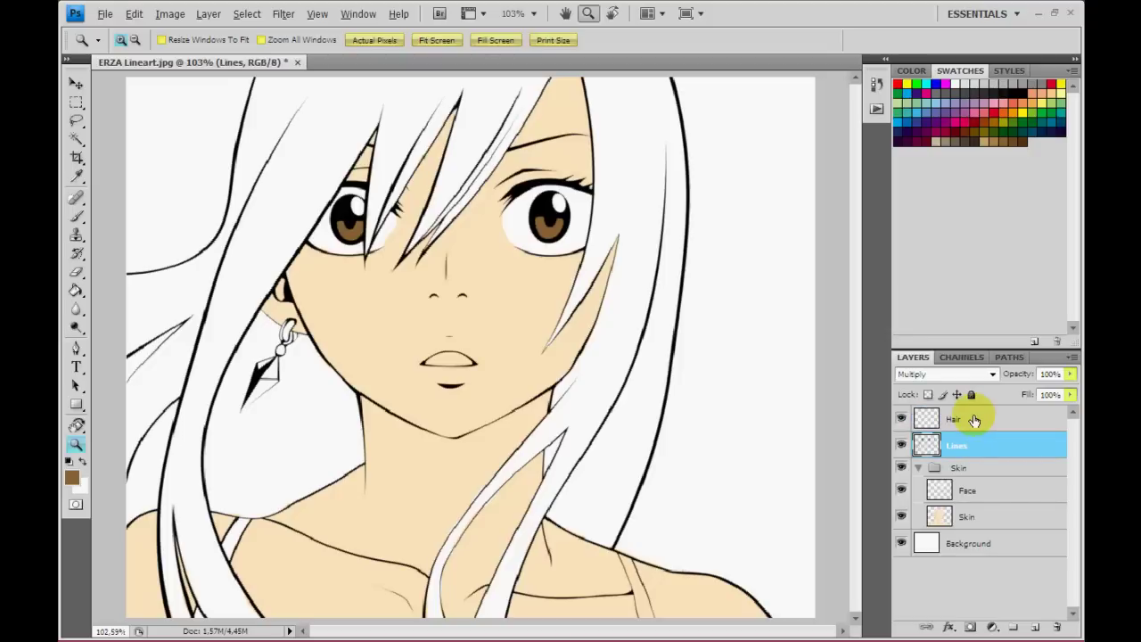
pyautogui.click(974, 420)
pyautogui.moveTo(978, 422); pyautogui.dragTo(985, 451)
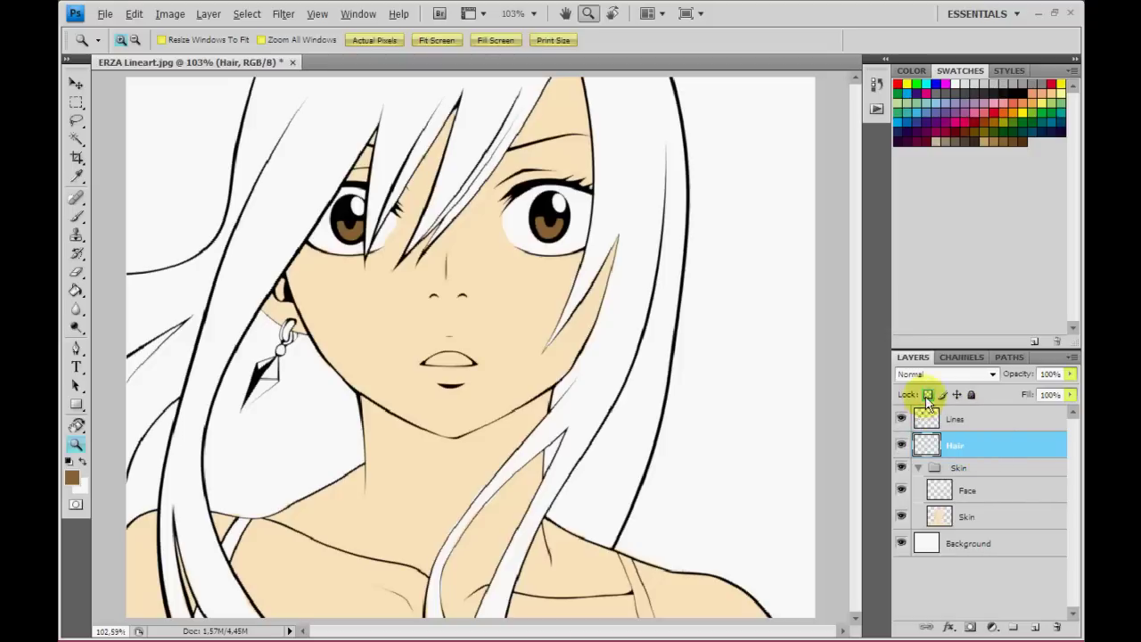
pyautogui.press('b')
pyautogui.click(1052, 84)
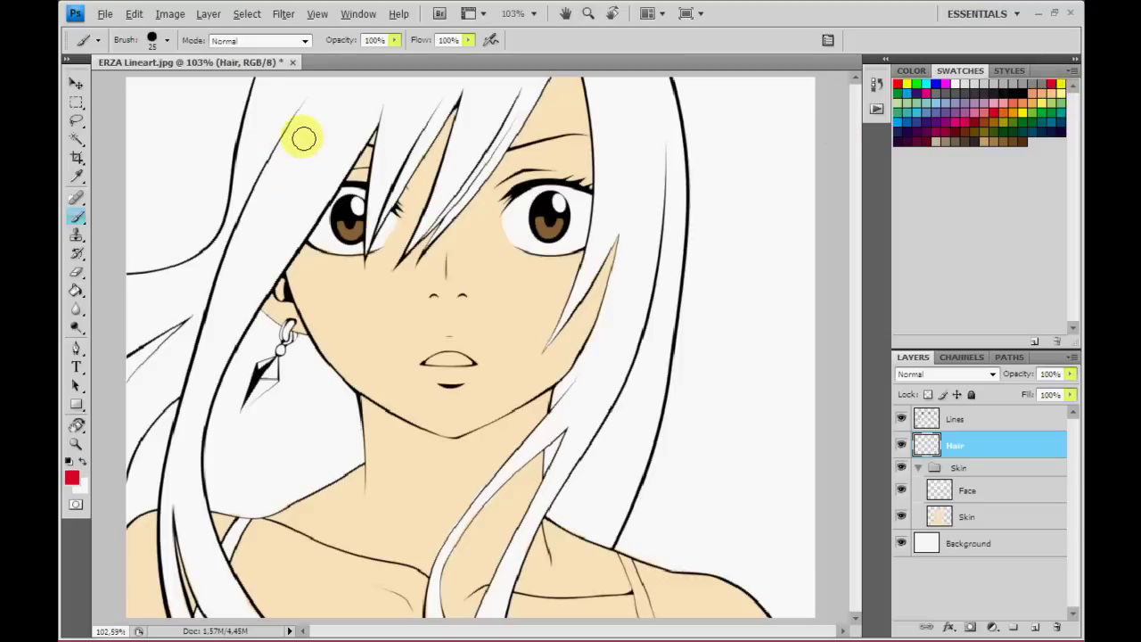
# Brush red over the top-left, left, neck, right and central fringe hair strands.
pyautogui.moveTo(313, 136)
pyautogui.mouseDown()
pyautogui.moveTo(347, 113)
pyautogui.moveTo(255, 124)
pyautogui.moveTo(258, 189)
pyautogui.mouseUp()
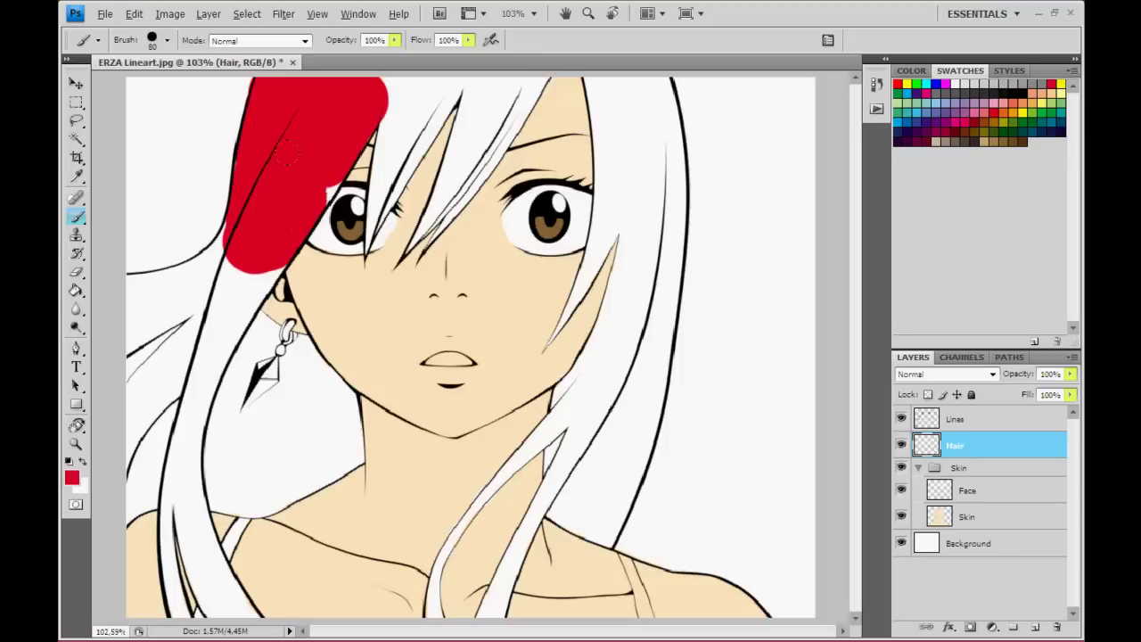
pyautogui.moveTo(291, 140)
pyautogui.mouseDown()
pyautogui.moveTo(191, 344)
pyautogui.moveTo(152, 356)
pyautogui.moveTo(122, 265)
pyautogui.mouseUp()
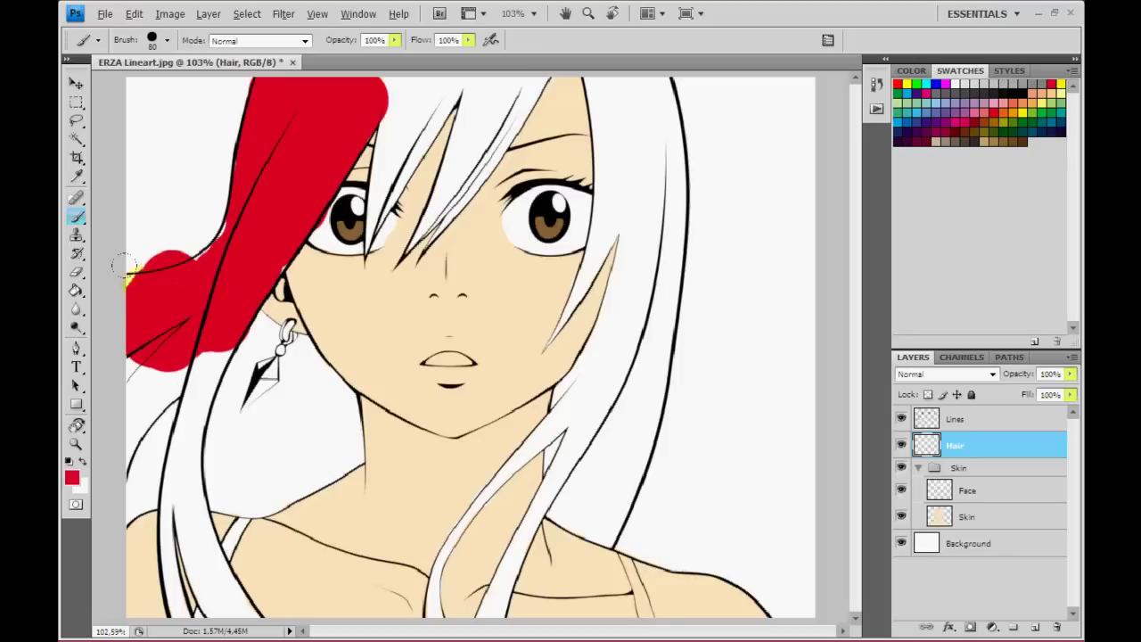
pyautogui.moveTo(212, 218)
pyautogui.mouseDown()
pyautogui.moveTo(116, 455)
pyautogui.moveTo(133, 495)
pyautogui.moveTo(165, 326)
pyautogui.moveTo(178, 502)
pyautogui.moveTo(223, 615)
pyautogui.moveTo(151, 570)
pyautogui.moveTo(179, 624)
pyautogui.mouseUp()
pyautogui.moveTo(454, 508)
pyautogui.mouseDown()
pyautogui.moveTo(502, 484)
pyautogui.moveTo(433, 615)
pyautogui.moveTo(598, 383)
pyautogui.moveTo(499, 615)
pyautogui.mouseUp()
pyautogui.moveTo(565, 415)
pyautogui.mouseDown()
pyautogui.moveTo(606, 383)
pyautogui.moveTo(581, 540)
pyautogui.moveTo(655, 409)
pyautogui.moveTo(620, 421)
pyautogui.moveTo(664, 259)
pyautogui.moveTo(595, 339)
pyautogui.moveTo(664, 196)
pyautogui.moveTo(597, 285)
pyautogui.moveTo(540, 323)
pyautogui.mouseUp()
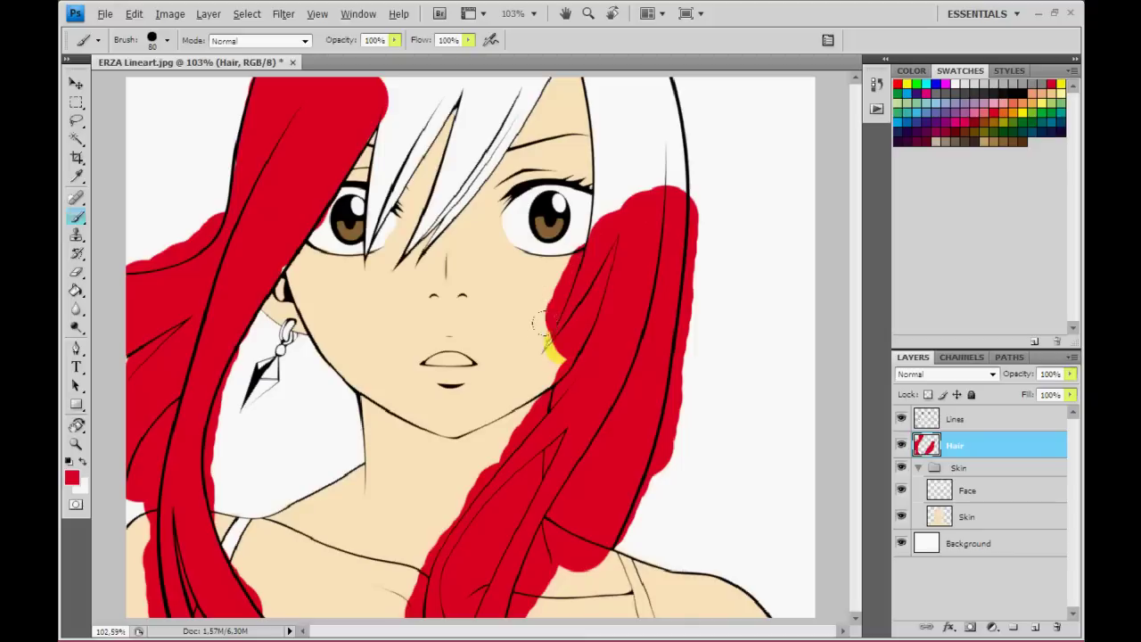
pyautogui.moveTo(611, 210)
pyautogui.mouseDown()
pyautogui.moveTo(589, 116)
pyautogui.moveTo(574, 214)
pyautogui.moveTo(677, 98)
pyautogui.moveTo(567, 114)
pyautogui.moveTo(481, 169)
pyautogui.moveTo(406, 272)
pyautogui.mouseUp()
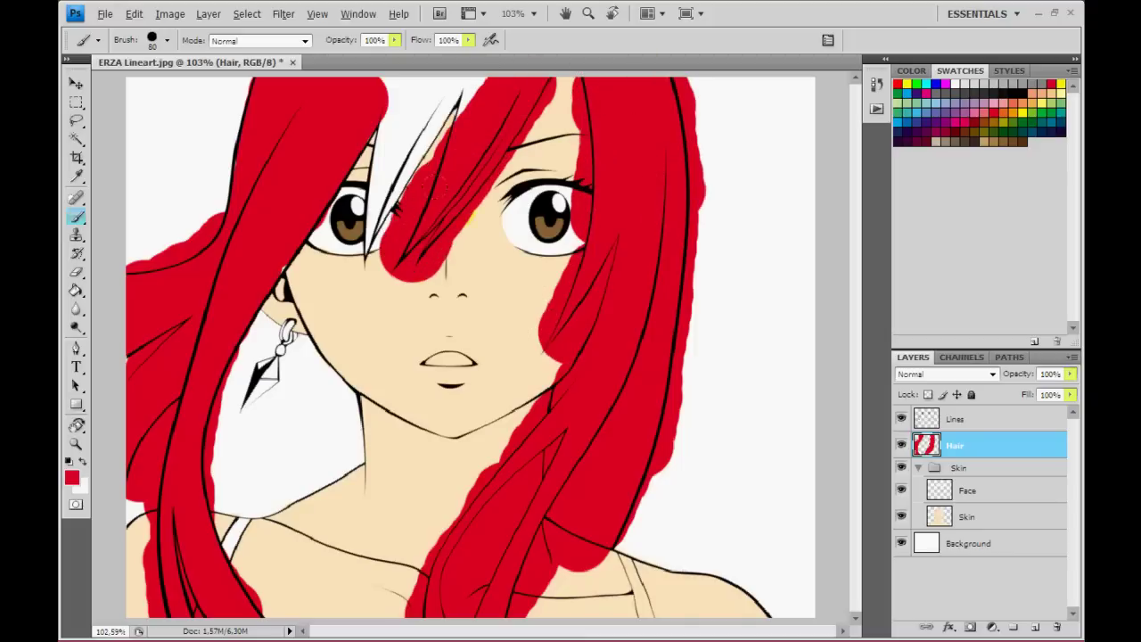
pyautogui.moveTo(463, 85)
pyautogui.mouseDown()
pyautogui.moveTo(434, 87)
pyautogui.moveTo(395, 209)
pyautogui.moveTo(374, 67)
pyautogui.mouseUp()
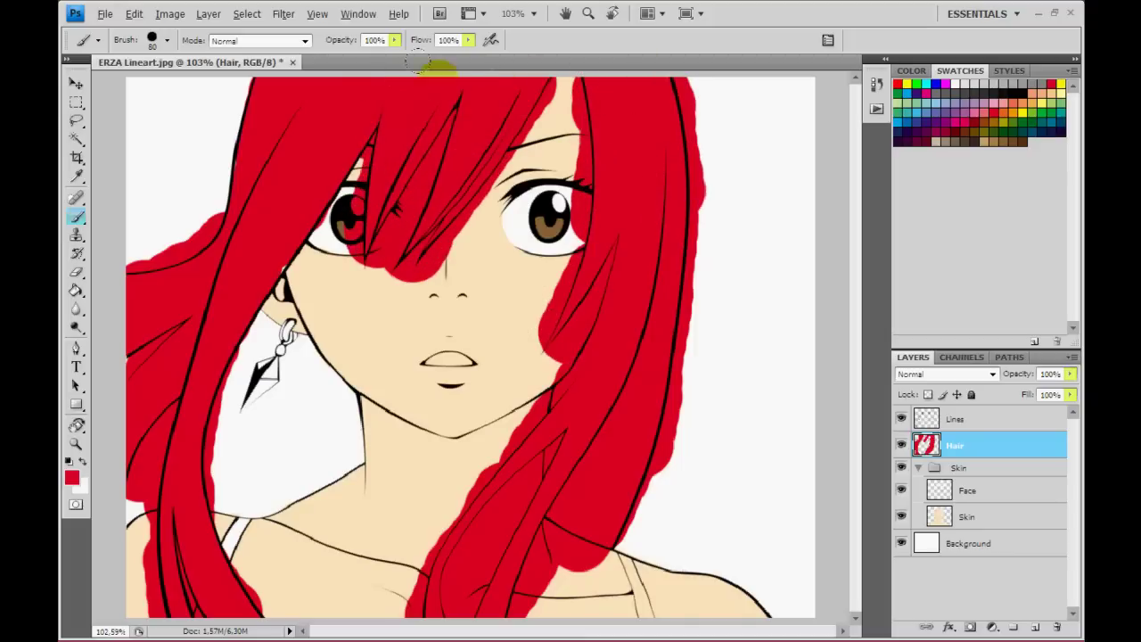
# Zoom in on the earring and neck, add a red patch by the hair edge, and start erasing.
pyautogui.click(75, 443)
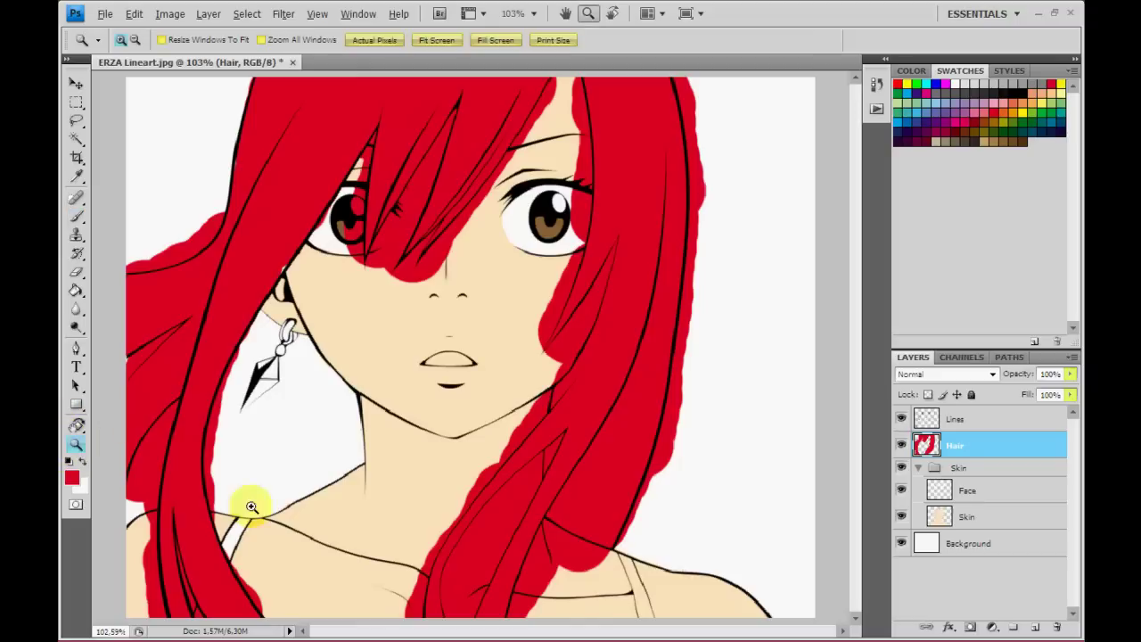
pyautogui.moveTo(254, 502); pyautogui.dragTo(309, 502)
pyautogui.press('b')
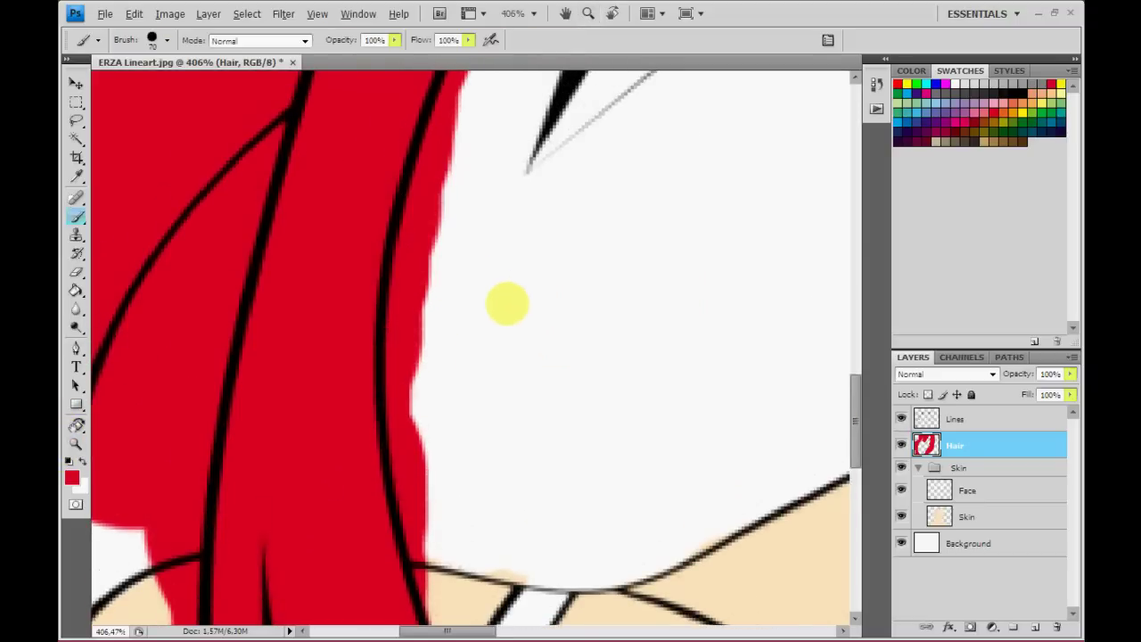
pyautogui.moveTo(471, 252); pyautogui.dragTo(486, 286)
pyautogui.press('e')
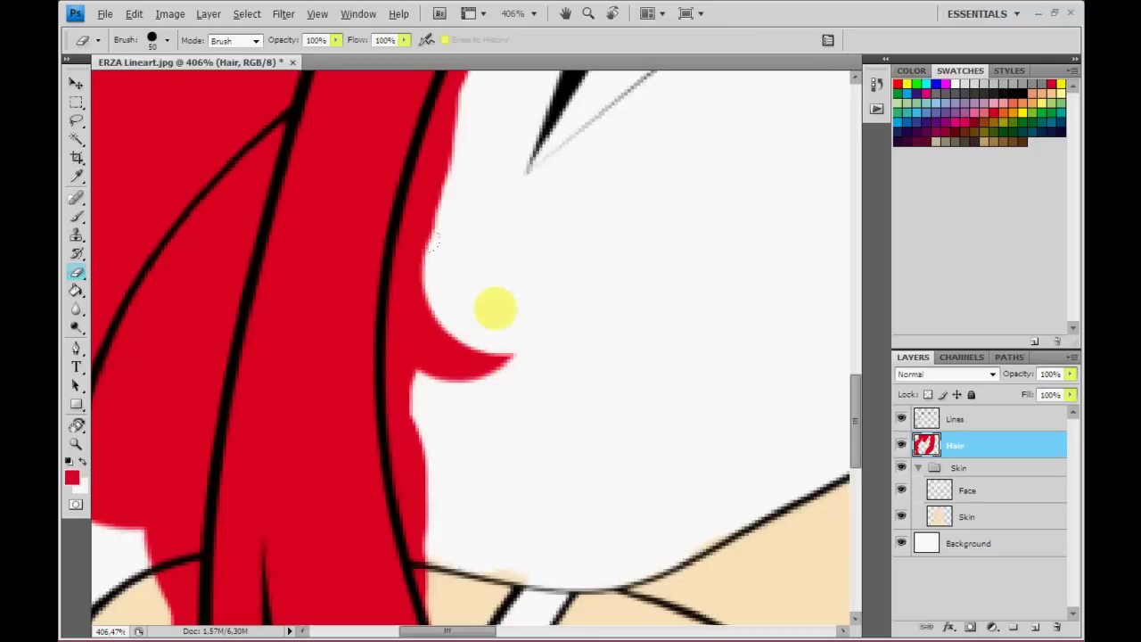
pyautogui.moveTo(521, 330); pyautogui.dragTo(502, 222)
# Erase stray red paint around the neck-side hair strands.
pyautogui.scroll(3, 504, 290)
pyautogui.scroll(2, 512, 276)
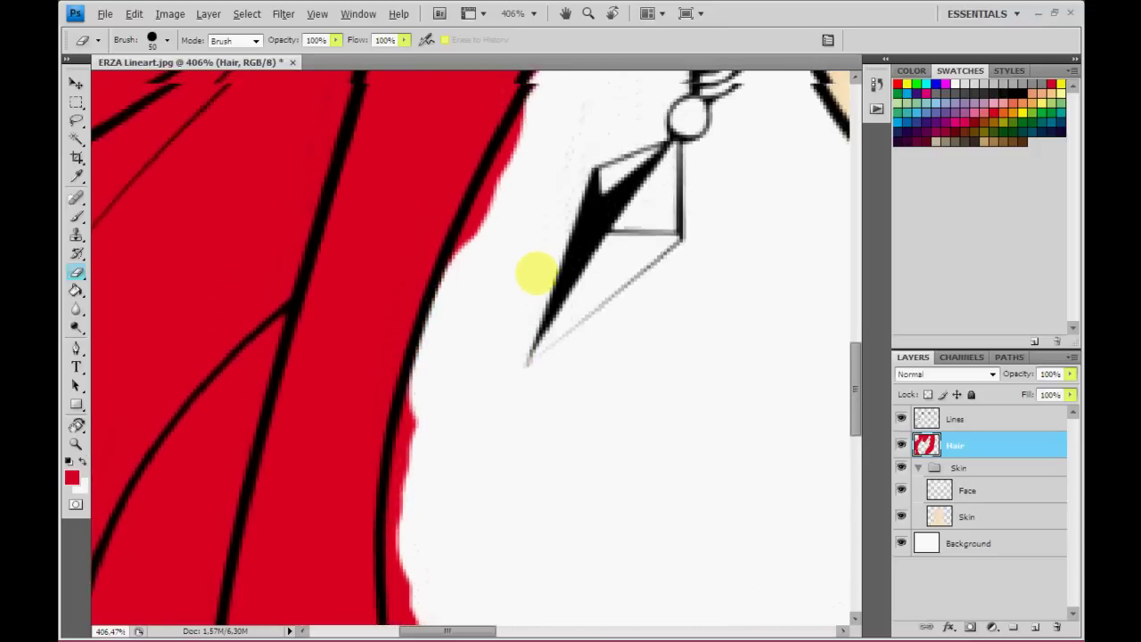
pyautogui.scroll(1, 526, 267)
pyautogui.scroll(3, 601, 182)
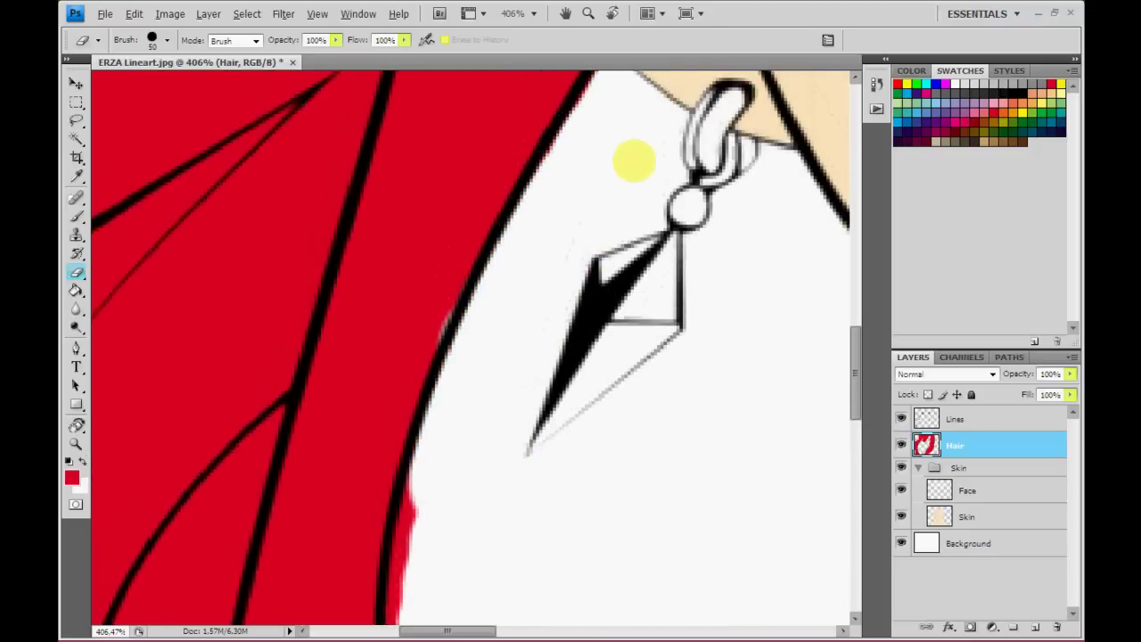
pyautogui.scroll(2, 570, 196)
pyautogui.press('b')
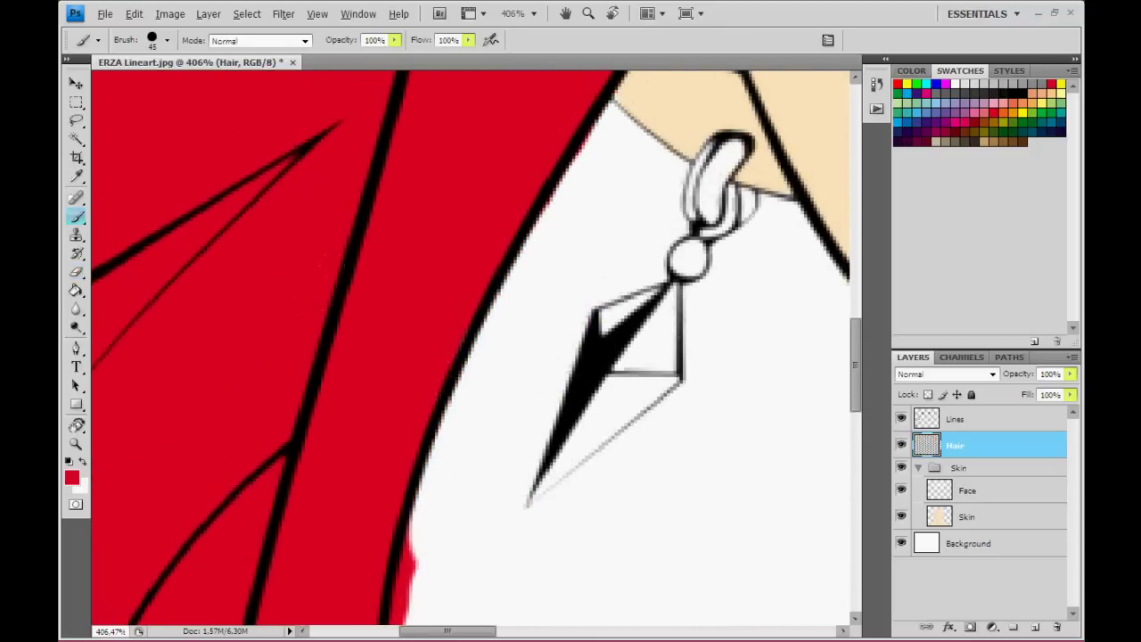
pyautogui.scroll(-5, 419, 369)
pyautogui.scroll(-5, 407, 369)
pyautogui.press('e')
pyautogui.moveTo(407, 369)
pyautogui.mouseDown()
pyautogui.moveTo(458, 356)
pyautogui.moveTo(486, 294)
pyautogui.mouseUp()
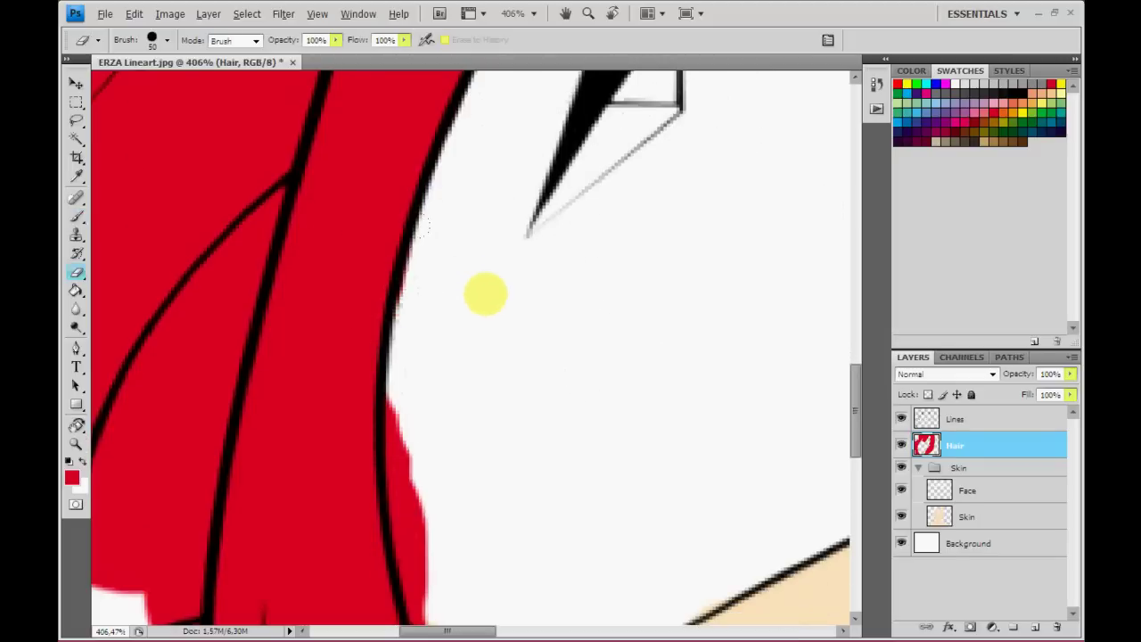
pyautogui.scroll(-5, 420, 219)
pyautogui.moveTo(405, 450); pyautogui.dragTo(399, 330)
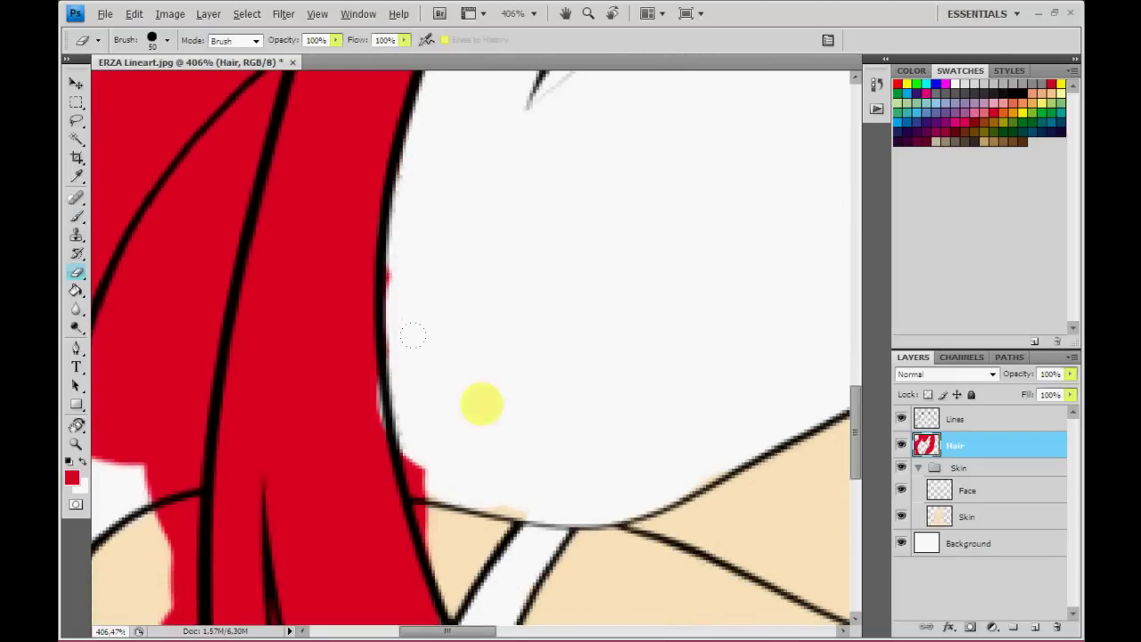
# Erase red spill off the skin and from the gaps between hair lines.
pyautogui.press('b')
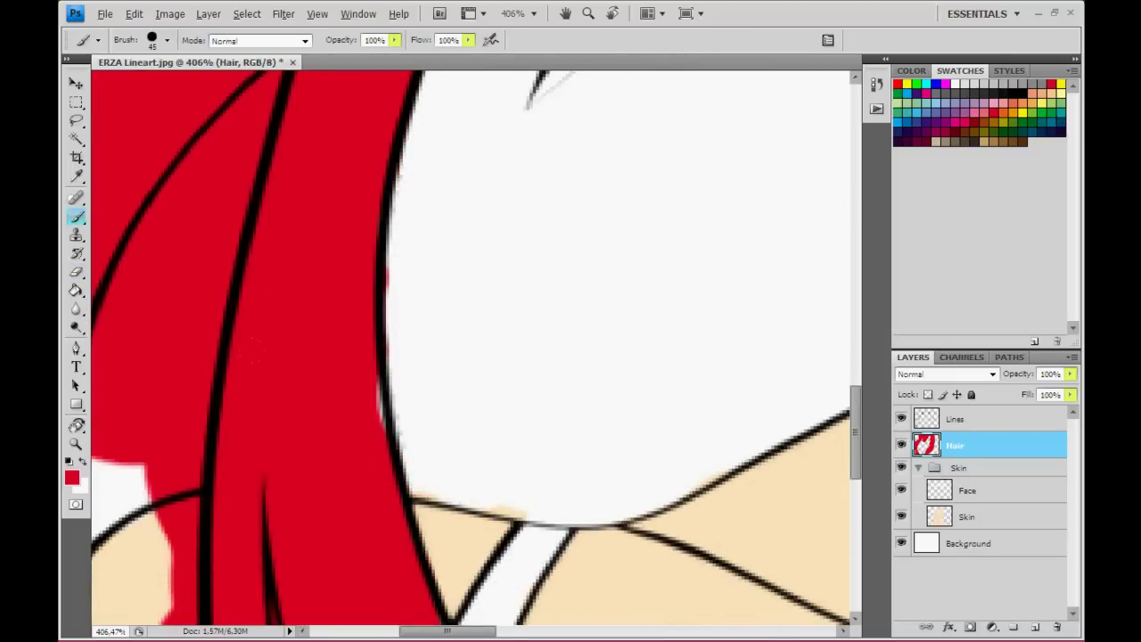
pyautogui.moveTo(460, 634); pyautogui.dragTo(434, 634)
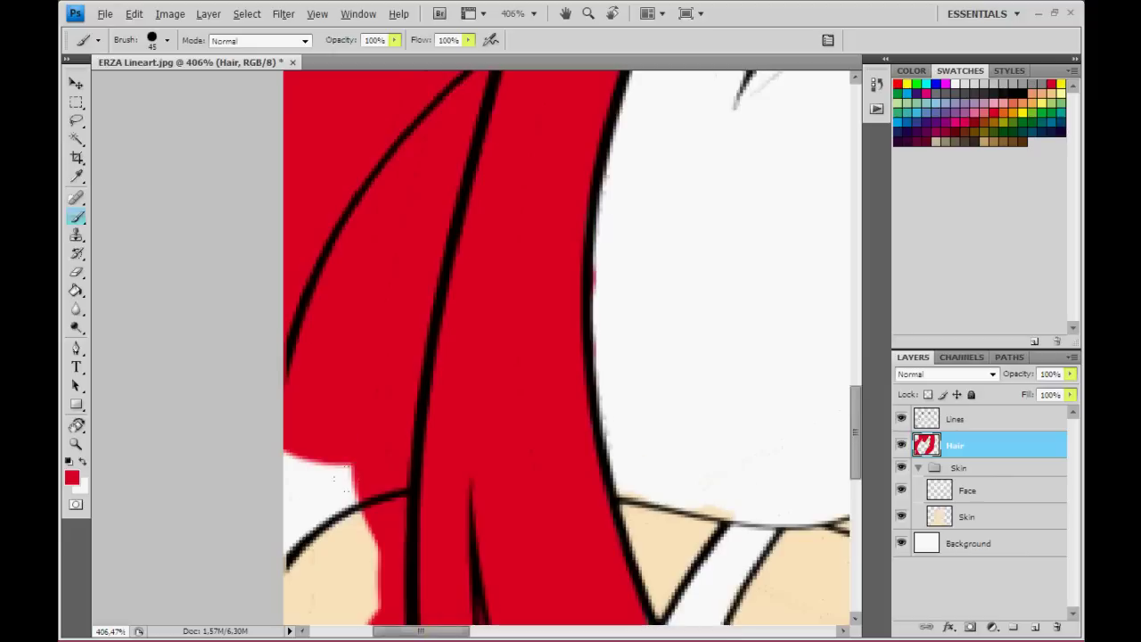
pyautogui.moveTo(854, 421); pyautogui.dragTo(869, 475)
pyautogui.press('e')
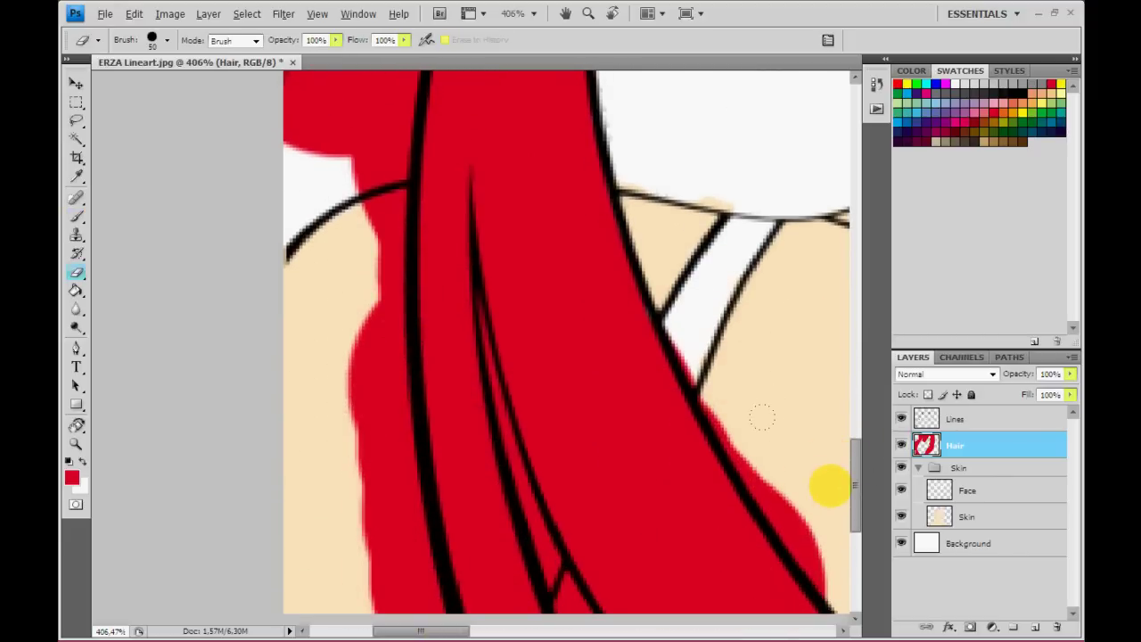
pyautogui.moveTo(465, 628); pyautogui.dragTo(499, 628)
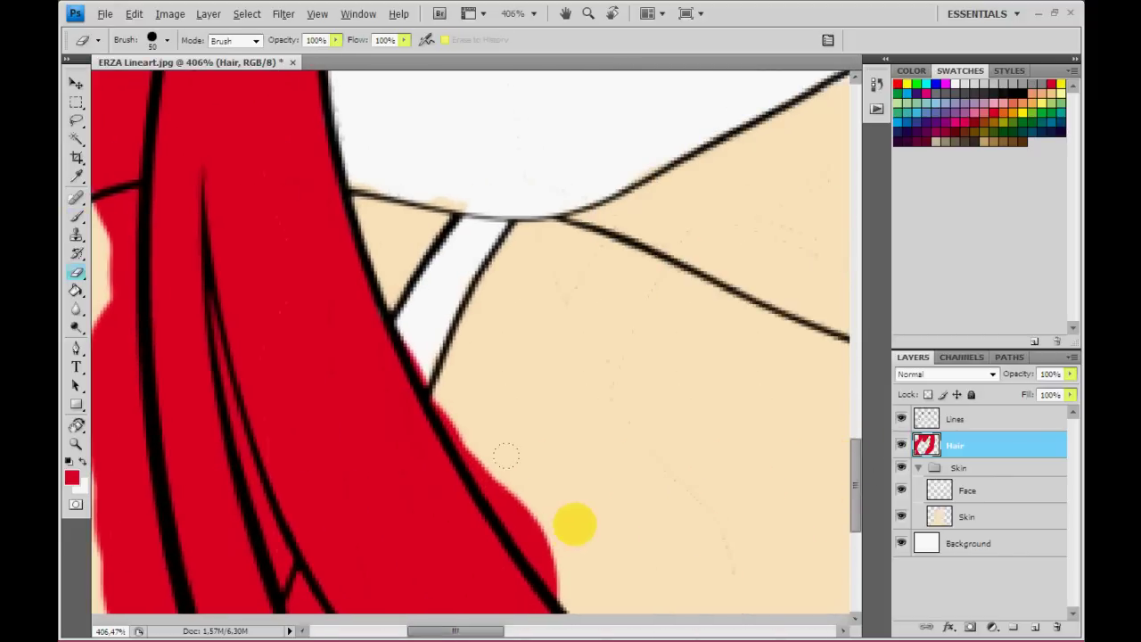
pyautogui.moveTo(498, 402); pyautogui.dragTo(404, 248)
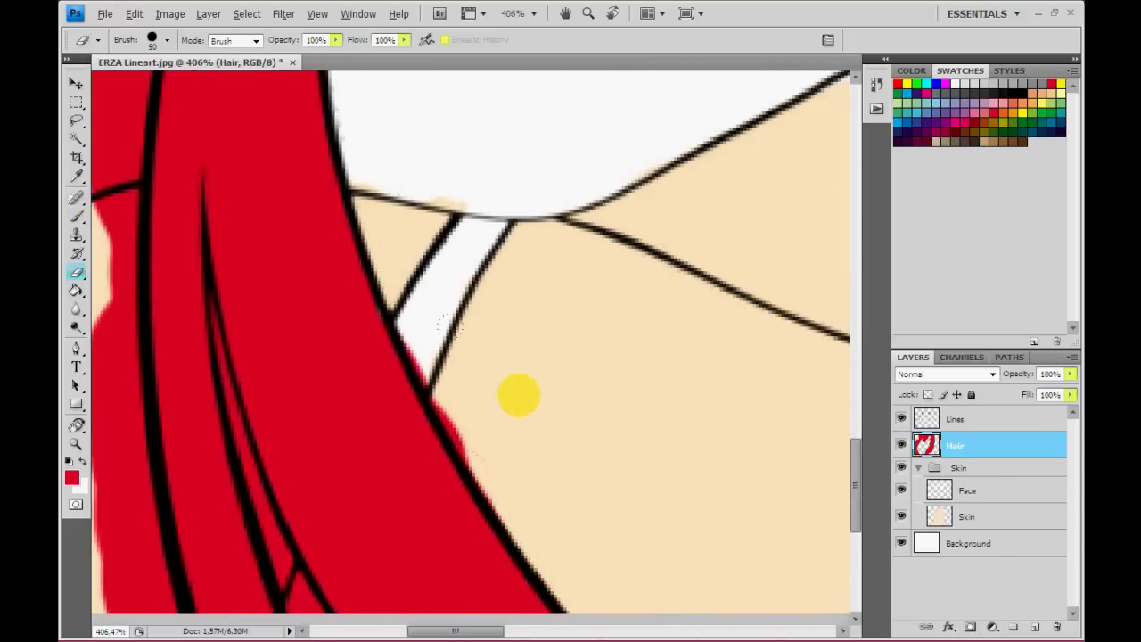
pyautogui.moveTo(485, 637); pyautogui.dragTo(468, 636)
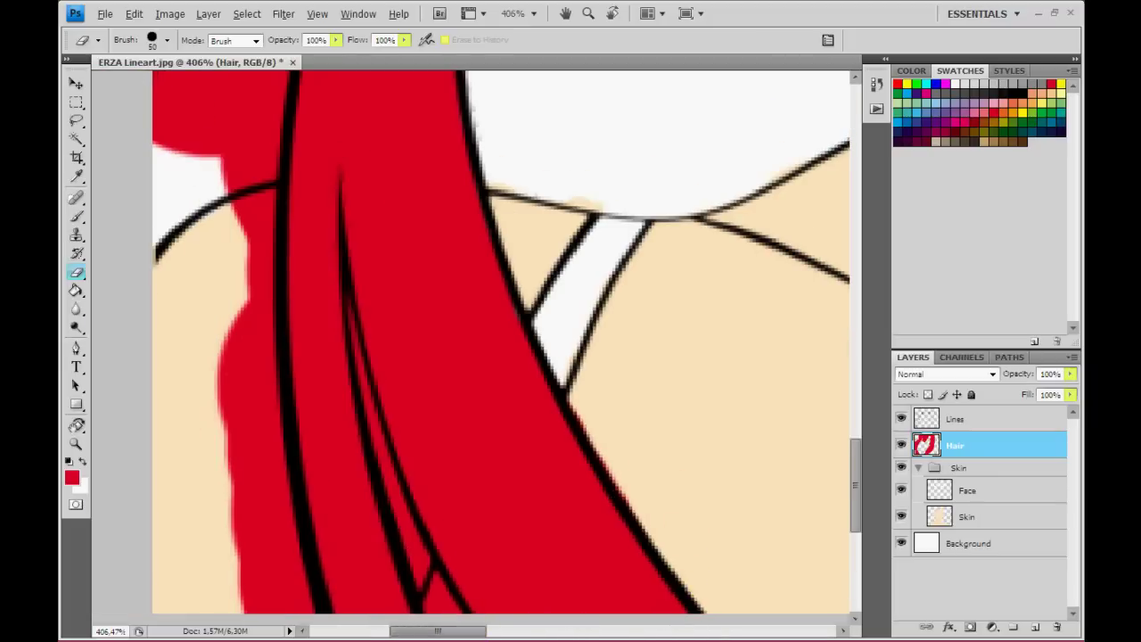
pyautogui.scroll(-1, 468, 637)
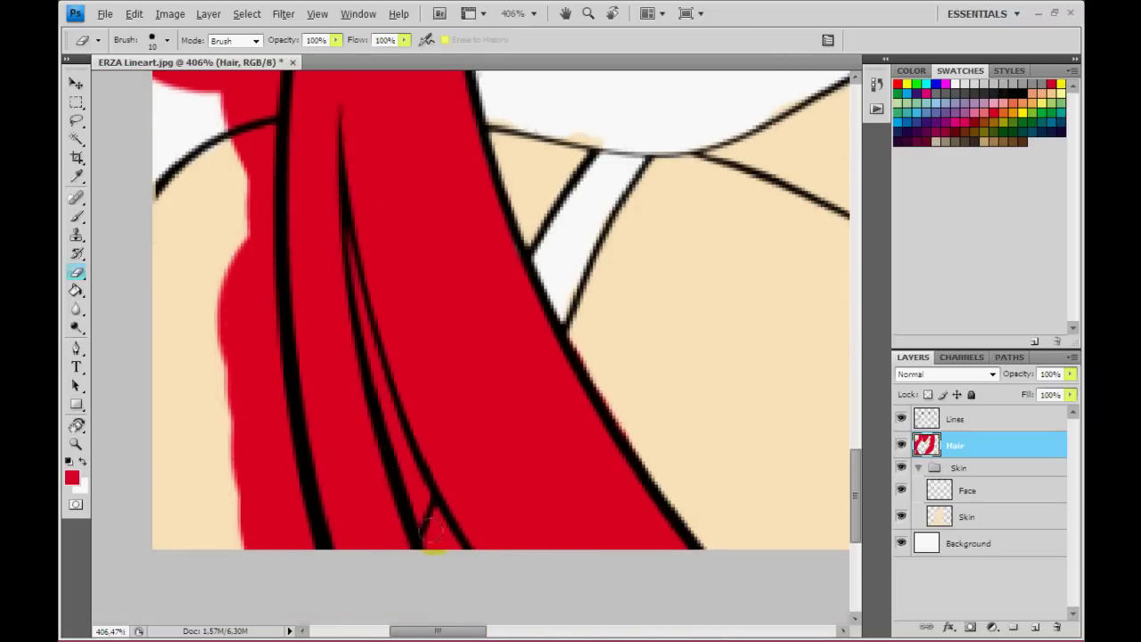
pyautogui.moveTo(441, 546); pyautogui.dragTo(419, 500)
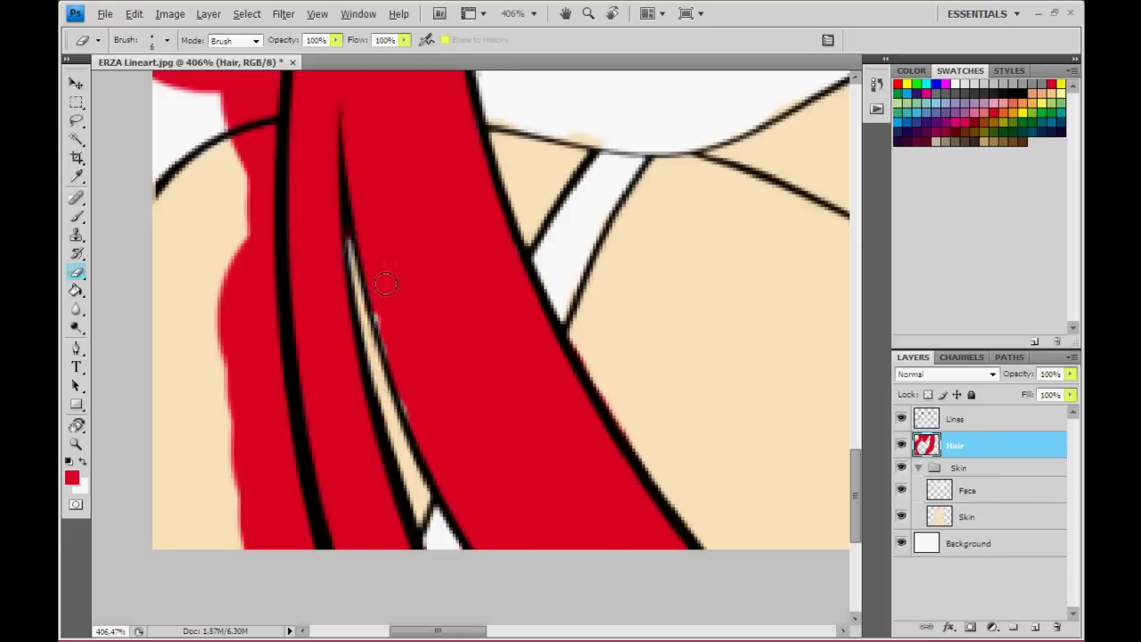
pyautogui.press('b')
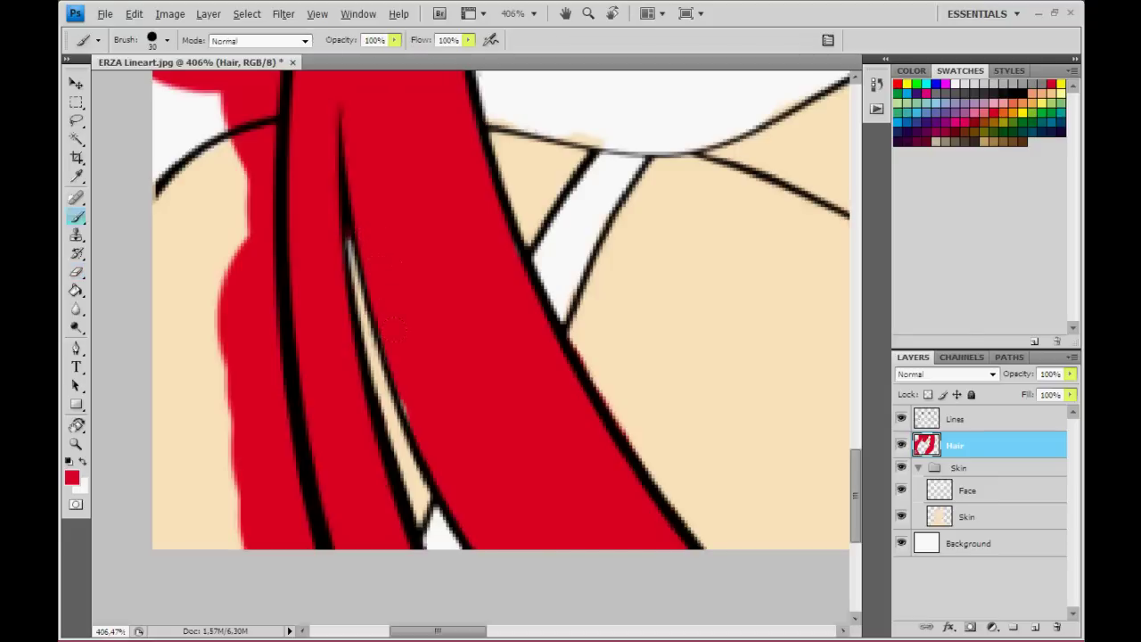
pyautogui.press('e')
pyautogui.moveTo(223, 481)
pyautogui.mouseDown()
pyautogui.moveTo(204, 392)
pyautogui.moveTo(204, 449)
pyautogui.moveTo(237, 531)
pyautogui.mouseUp()
# Erase red spill along the left hair strand up to the white gap's tip.
pyautogui.scroll(2, 238, 532)
pyautogui.scroll(2, 191, 412)
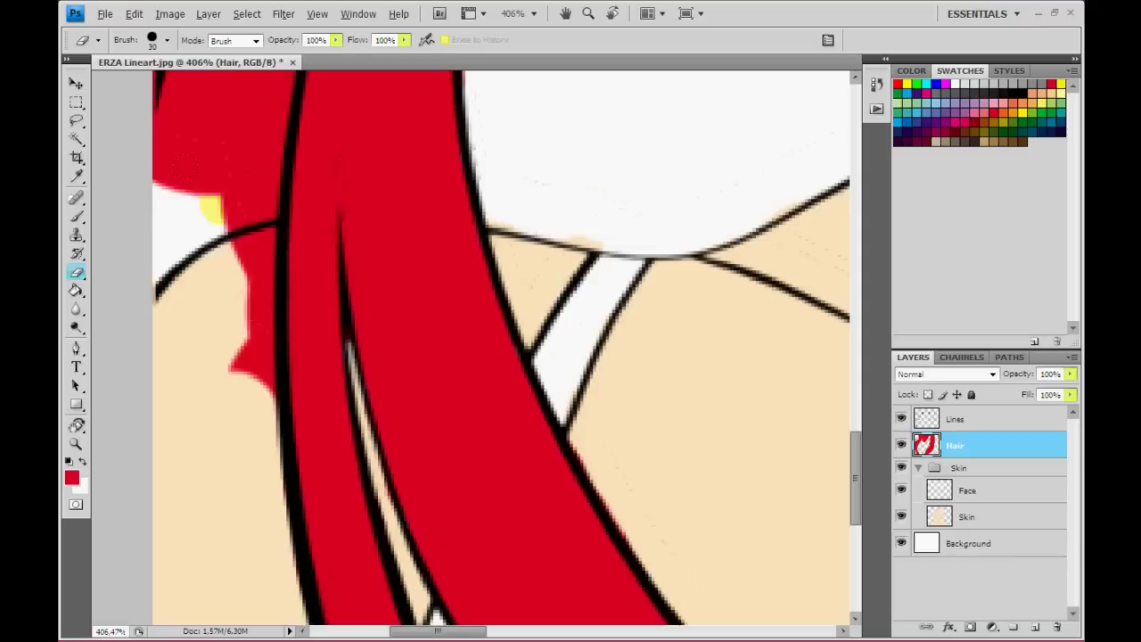
pyautogui.moveTo(223, 196); pyautogui.dragTo(183, 357)
pyautogui.scroll(1, 191, 304)
pyautogui.moveTo(190, 304)
pyautogui.mouseDown()
pyautogui.moveTo(183, 125)
pyautogui.moveTo(165, 270)
pyautogui.mouseUp()
pyautogui.scroll(2, 165, 270)
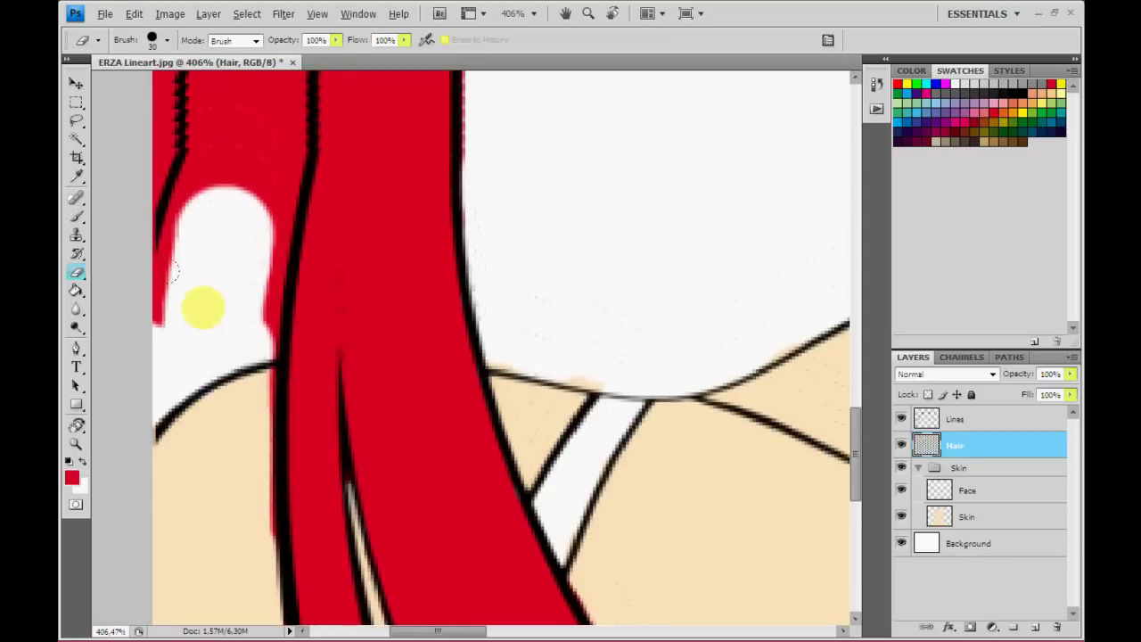
pyautogui.scroll(2, 165, 270)
pyautogui.moveTo(178, 232)
pyautogui.mouseDown()
pyautogui.moveTo(148, 350)
pyautogui.moveTo(201, 301)
pyautogui.moveTo(267, 331)
pyautogui.moveTo(199, 402)
pyautogui.moveTo(217, 372)
pyautogui.moveTo(214, 330)
pyautogui.mouseUp()
pyautogui.scroll(2, 186, 420)
pyautogui.scroll(2, 214, 319)
pyautogui.scroll(1, 241, 392)
pyautogui.scroll(1, 260, 381)
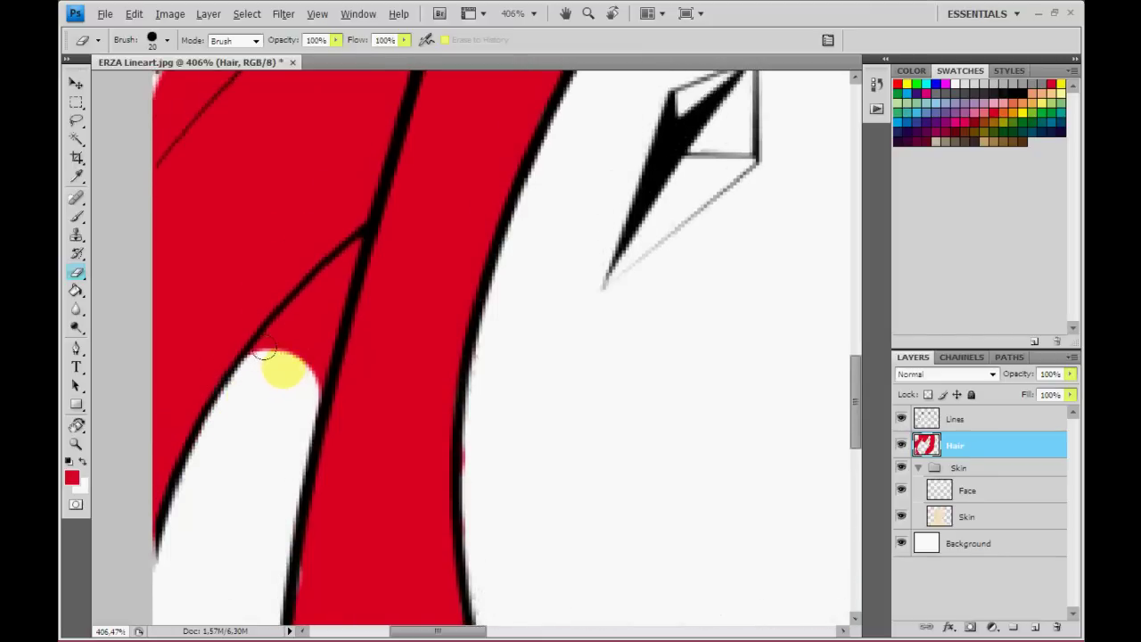
pyautogui.moveTo(280, 369)
pyautogui.mouseDown()
pyautogui.moveTo(300, 327)
pyautogui.moveTo(294, 351)
pyautogui.moveTo(316, 337)
pyautogui.moveTo(334, 278)
pyautogui.moveTo(288, 323)
pyautogui.moveTo(346, 256)
pyautogui.mouseUp()
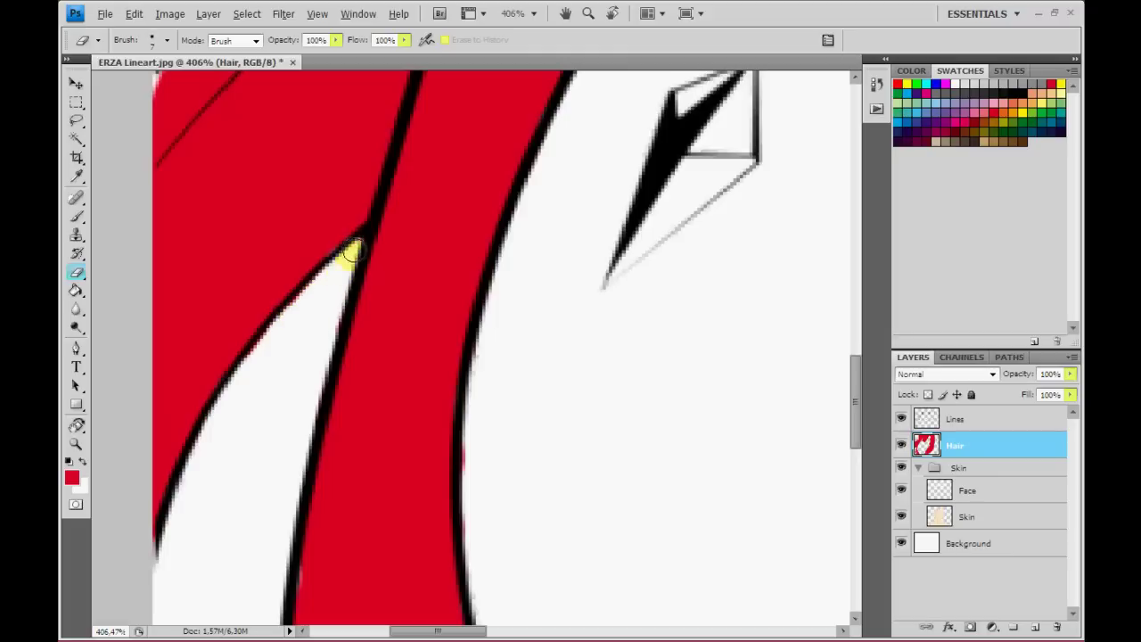
pyautogui.click(75, 446)
pyautogui.rightClick(303, 276)
# Zoom into the hair near the earring, repaint the stray white strip red, and extend the white gap.
pyautogui.click(330, 283)
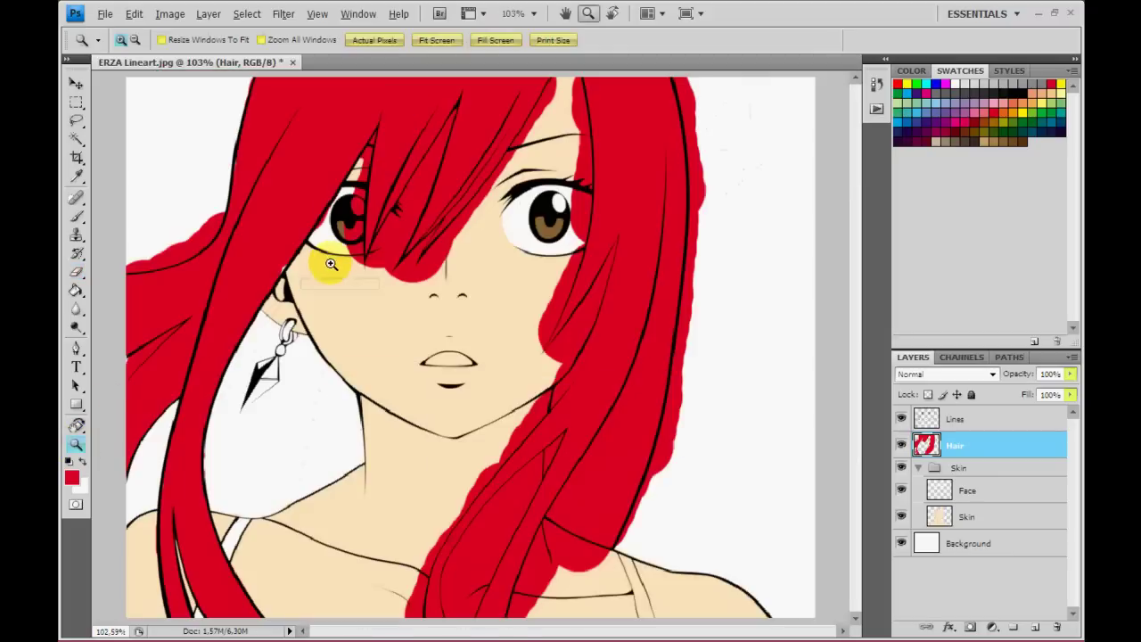
pyautogui.moveTo(241, 419)
pyautogui.mouseDown()
pyautogui.moveTo(264, 320)
pyautogui.moveTo(229, 344)
pyautogui.moveTo(187, 445)
pyautogui.mouseUp()
pyautogui.press('e')
pyautogui.press('b')
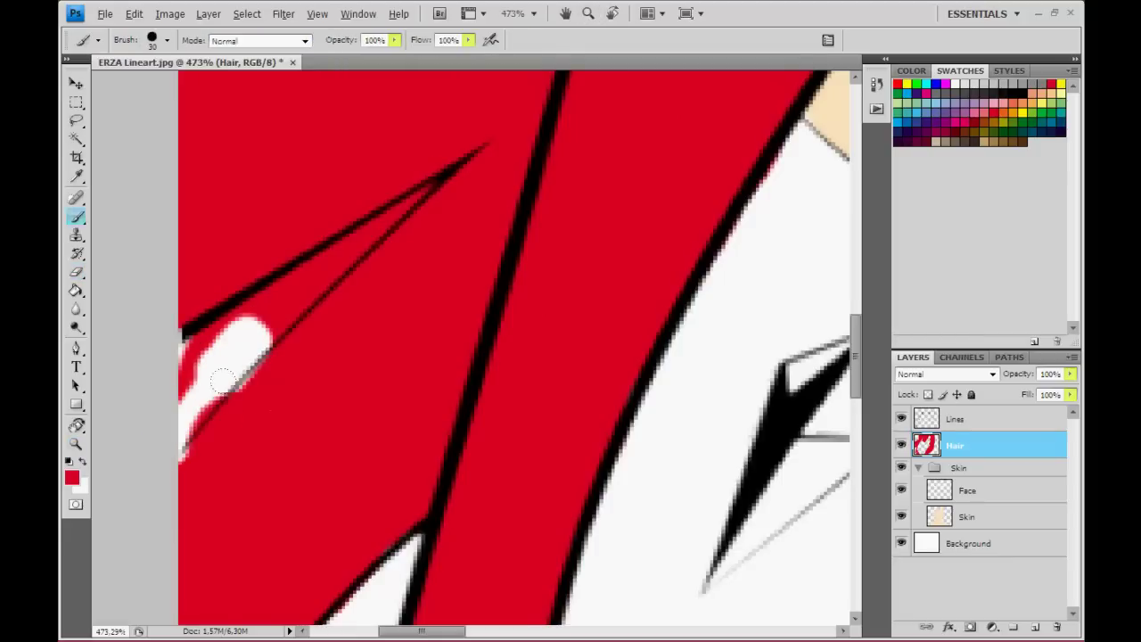
pyautogui.moveTo(205, 397)
pyautogui.mouseDown()
pyautogui.moveTo(204, 377)
pyautogui.moveTo(186, 415)
pyautogui.moveTo(235, 345)
pyautogui.moveTo(178, 369)
pyautogui.moveTo(252, 315)
pyautogui.moveTo(290, 314)
pyautogui.moveTo(270, 296)
pyautogui.mouseUp()
pyautogui.press('e')
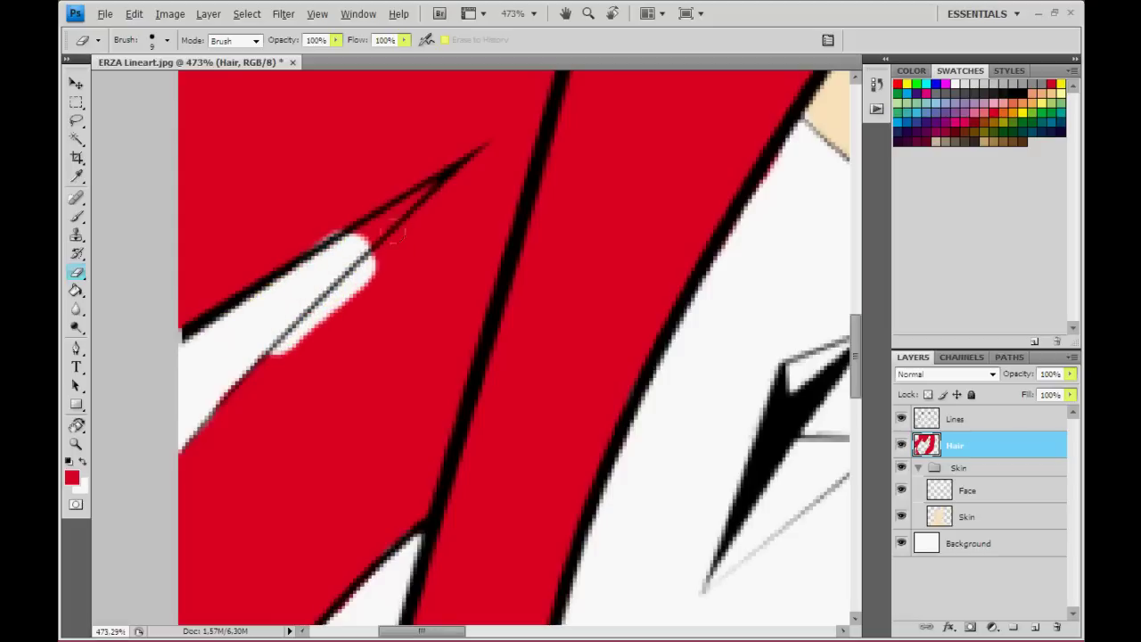
pyautogui.moveTo(392, 233)
pyautogui.mouseDown()
pyautogui.moveTo(420, 204)
pyautogui.moveTo(459, 189)
pyautogui.mouseUp()
# Clear red from the pointed gaps between hair strands, then enlarge the eraser.
pyautogui.press('b')
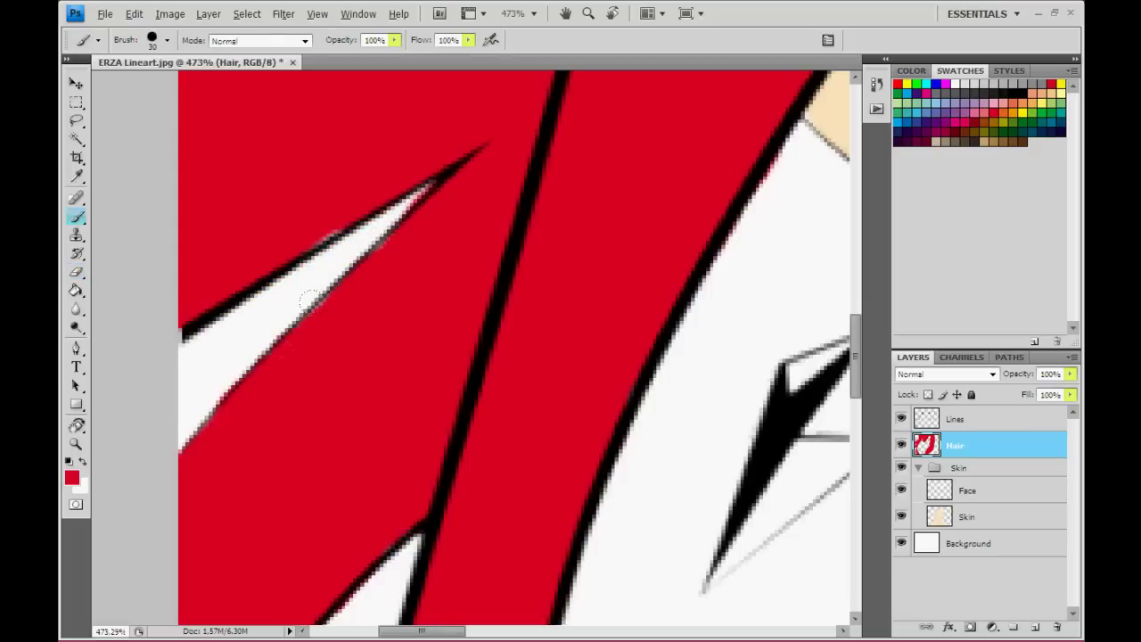
pyautogui.scroll(3, 267, 157)
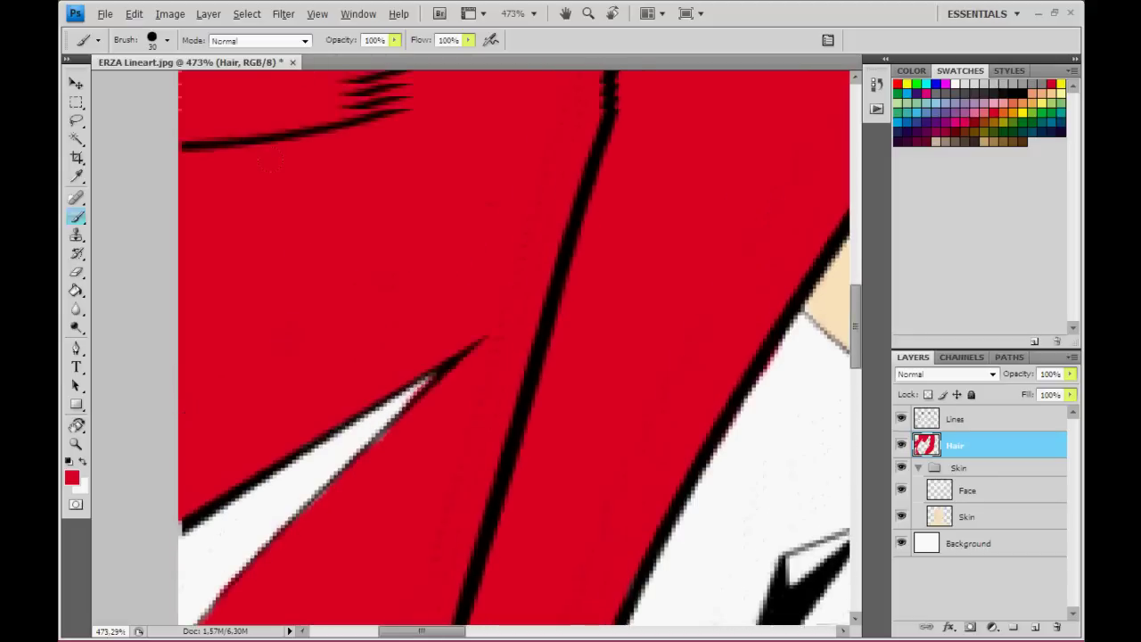
pyautogui.scroll(3, 267, 157)
pyautogui.press('e')
pyautogui.moveTo(321, 218); pyautogui.dragTo(344, 229)
pyautogui.moveTo(428, 203)
pyautogui.mouseDown()
pyautogui.moveTo(184, 270)
pyautogui.moveTo(250, 270)
pyautogui.moveTo(190, 255)
pyautogui.moveTo(359, 224)
pyautogui.moveTo(293, 241)
pyautogui.moveTo(436, 192)
pyautogui.moveTo(330, 242)
pyautogui.moveTo(517, 153)
pyautogui.mouseUp()
pyautogui.press(']')
pyautogui.press(']')
# Erase red overflow past the hair's top-left outline and zoom out to the whole face.
pyautogui.scroll(1, 513, 170)
pyautogui.scroll(1, 535, 160)
pyautogui.moveTo(551, 96)
pyautogui.mouseDown()
pyautogui.moveTo(517, 170)
pyautogui.moveTo(537, 228)
pyautogui.mouseUp()
pyautogui.scroll(1, 573, 242)
pyautogui.scroll(2, 573, 243)
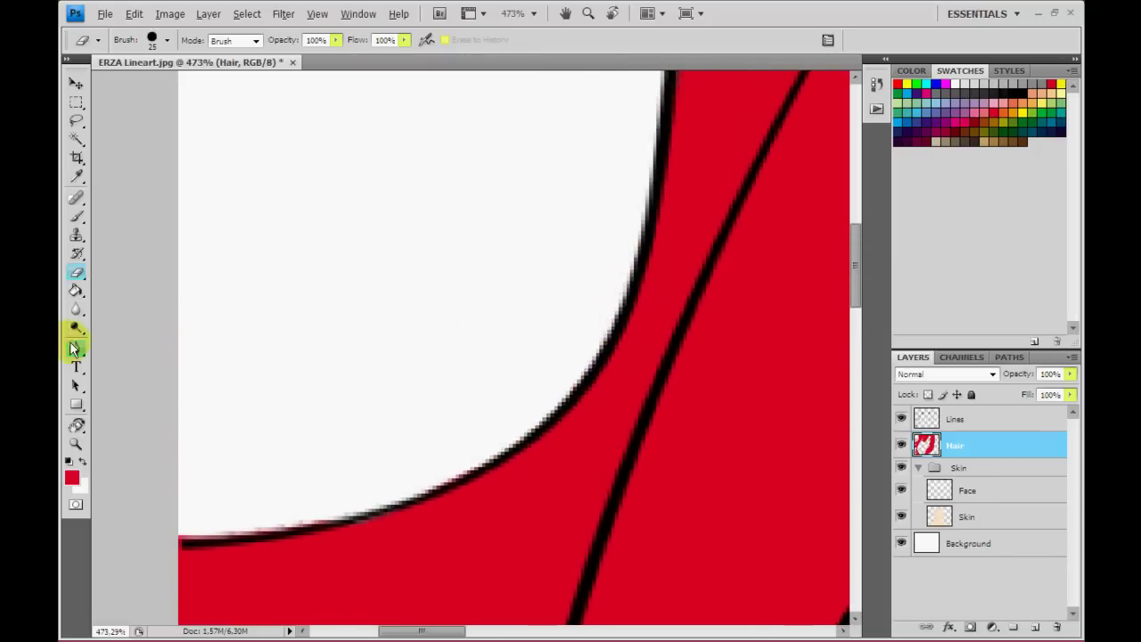
pyautogui.click(77, 442)
pyautogui.moveTo(422, 208); pyautogui.dragTo(224, 172)
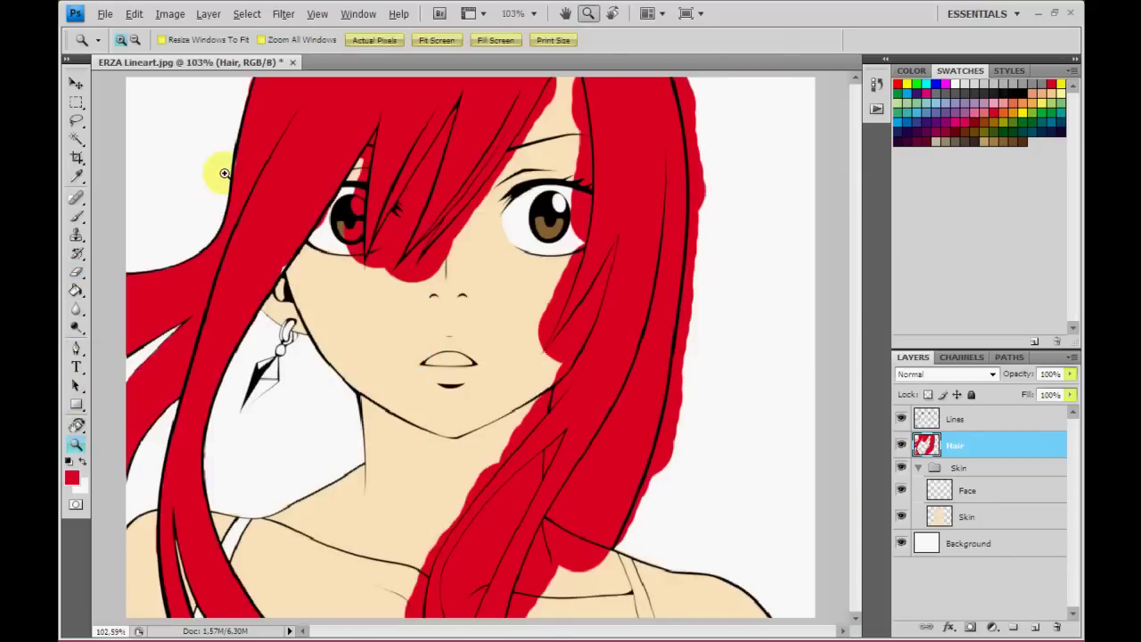
# Zoom in on the eye under the bangs and erase red along and above its edge.
pyautogui.moveTo(262, 117); pyautogui.dragTo(409, 346)
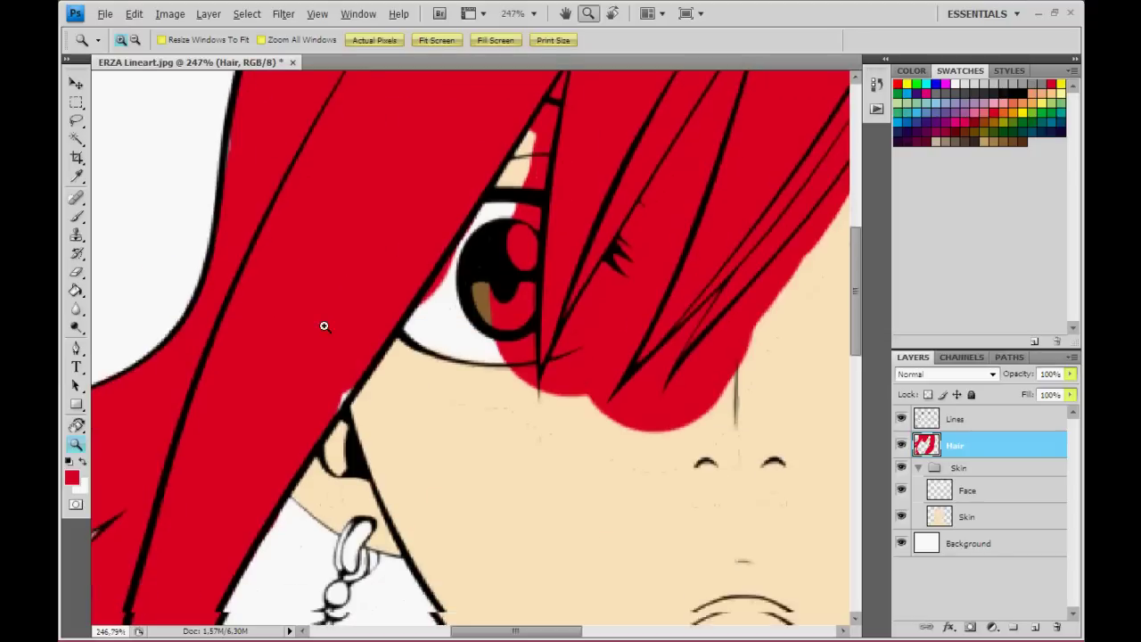
pyautogui.press('b')
pyautogui.scroll(1, 301, 368)
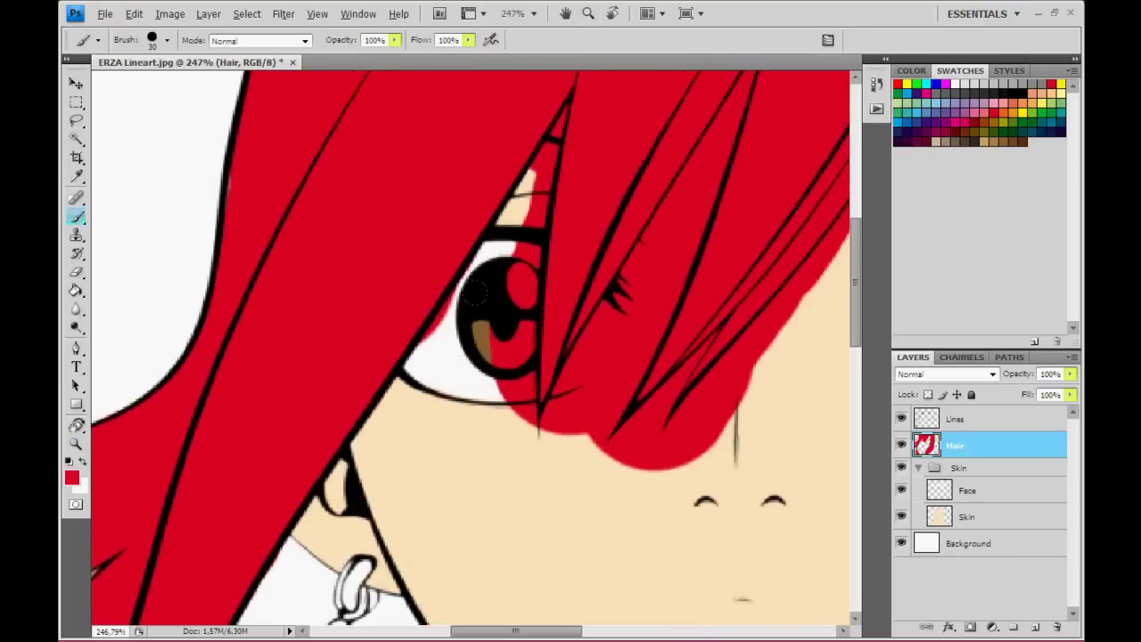
pyautogui.press('e')
pyautogui.moveTo(450, 317); pyautogui.dragTo(470, 294)
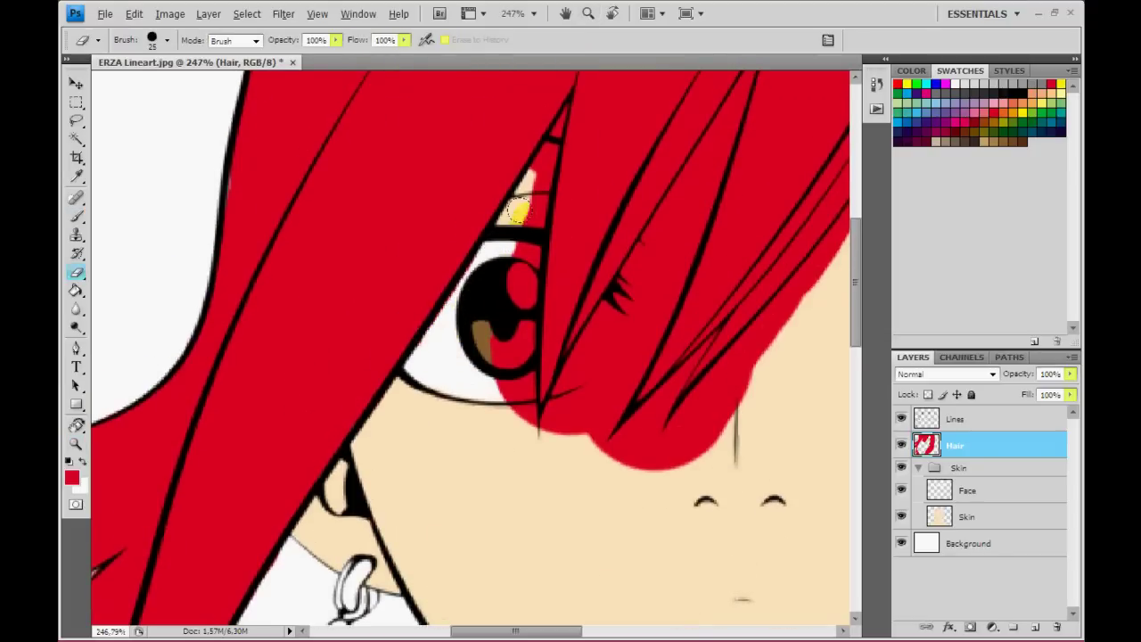
pyautogui.moveTo(517, 212); pyautogui.dragTo(536, 196)
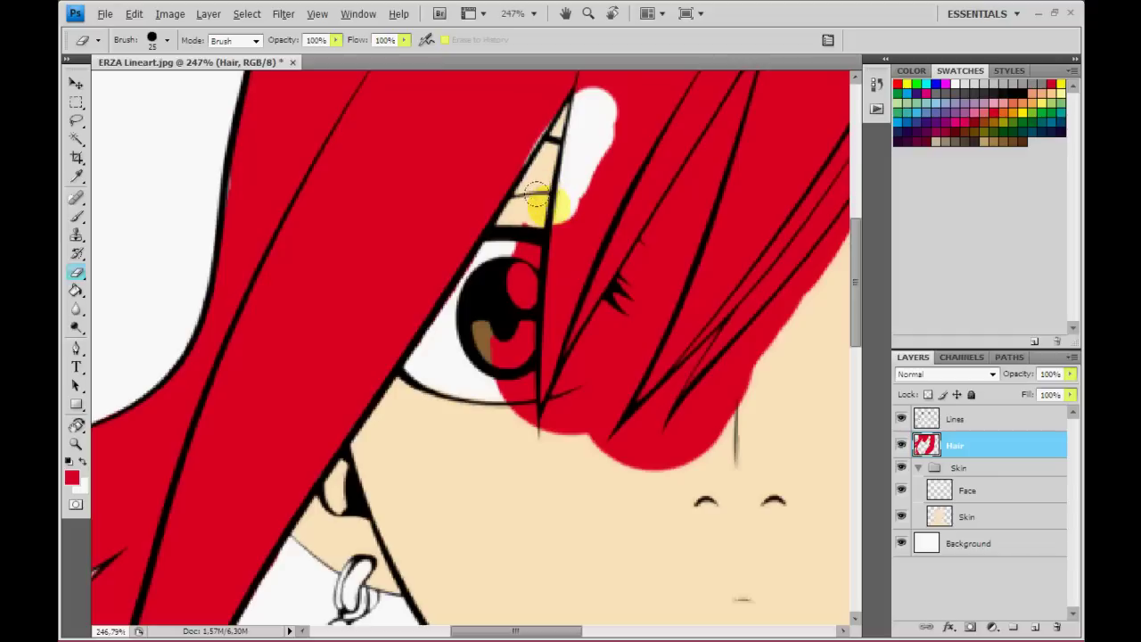
# Erase red covering the eye to uncover the brown iris, and paint the hair's white patch red.
pyautogui.press('b')
pyautogui.press('e')
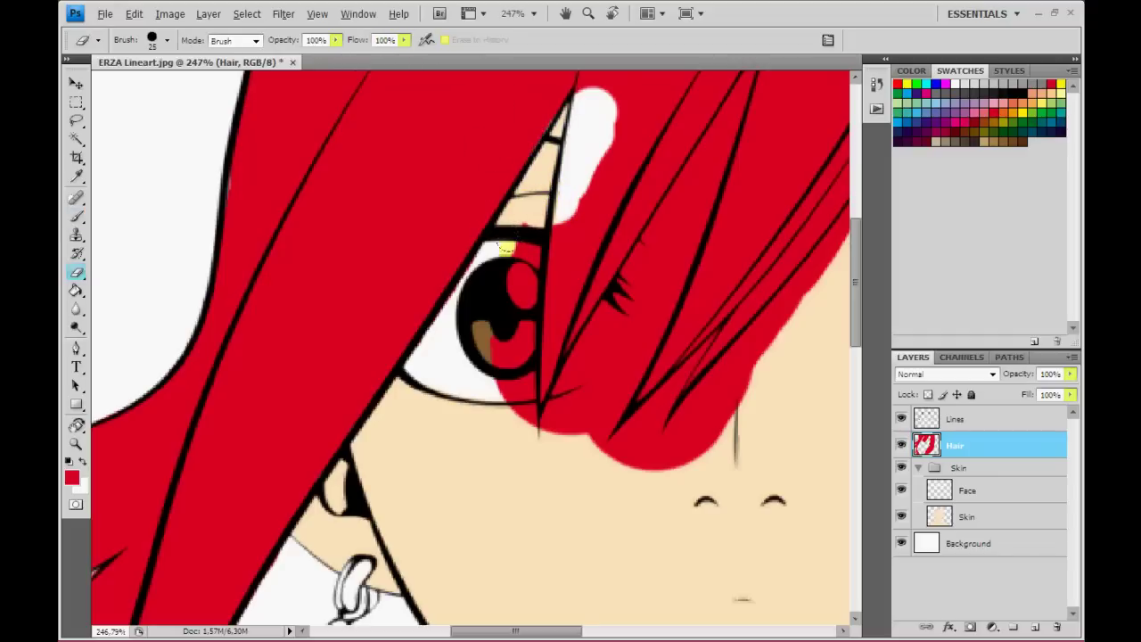
pyautogui.moveTo(524, 227); pyautogui.dragTo(491, 284)
pyautogui.moveTo(501, 333); pyautogui.dragTo(501, 397)
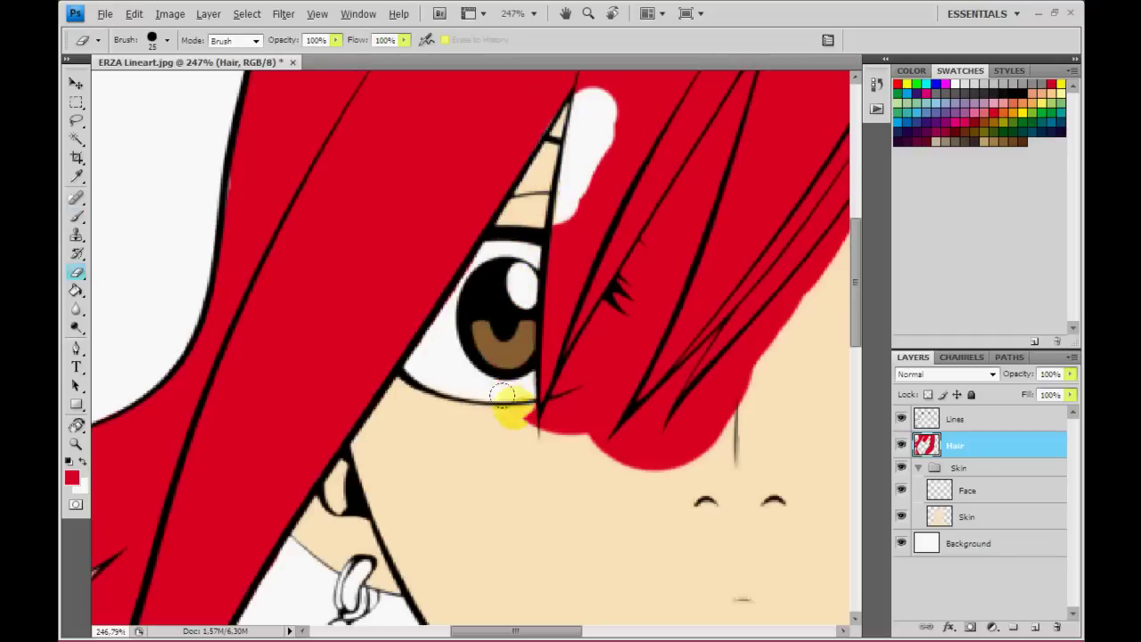
pyautogui.press('b')
pyautogui.moveTo(566, 214); pyautogui.dragTo(588, 89)
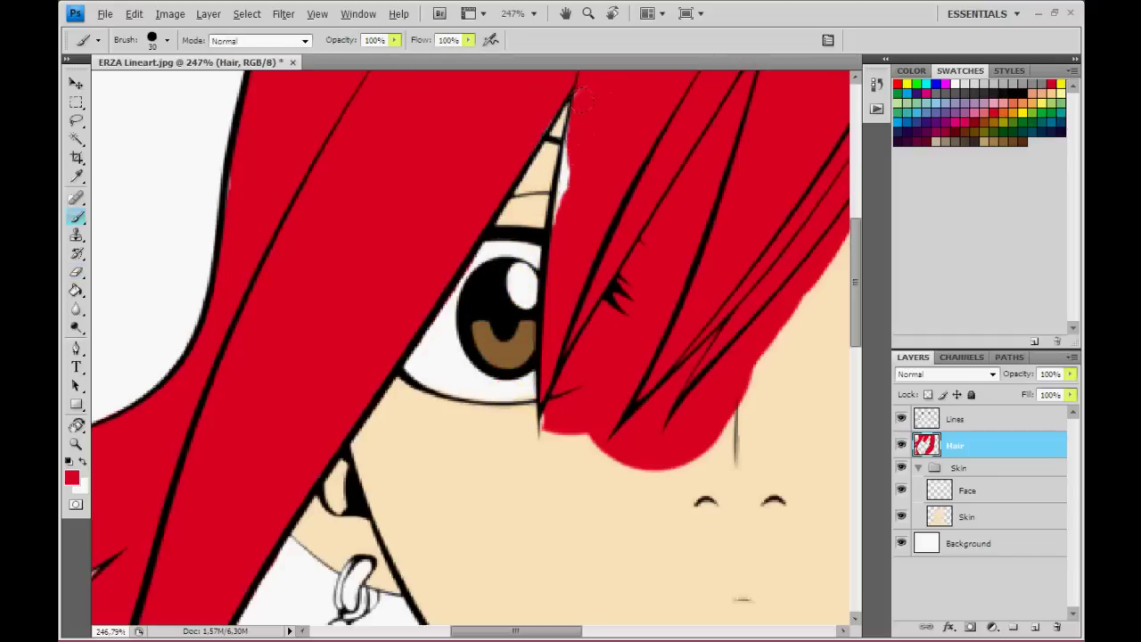
# Erase red spill between the eye and lower strands and over the skin above the eye.
pyautogui.press('e')
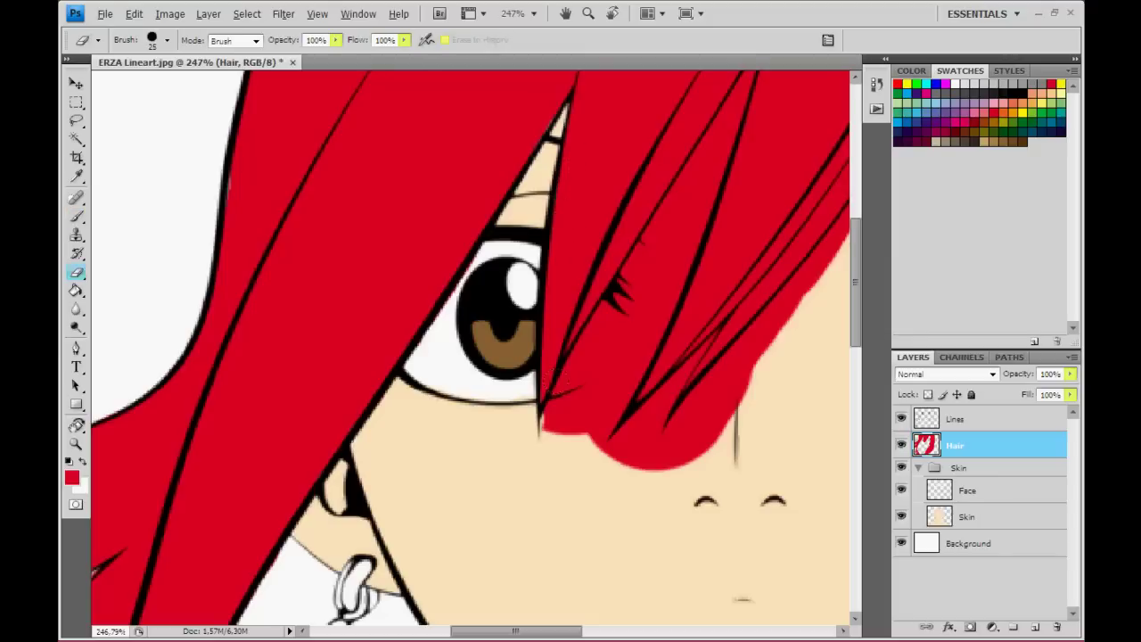
pyautogui.moveTo(557, 422); pyautogui.dragTo(608, 324)
pyautogui.moveTo(638, 285)
pyautogui.mouseDown()
pyautogui.moveTo(668, 230)
pyautogui.moveTo(721, 216)
pyautogui.moveTo(700, 224)
pyautogui.moveTo(769, 117)
pyautogui.moveTo(759, 117)
pyautogui.moveTo(787, 100)
pyautogui.mouseUp()
pyautogui.press('b')
pyautogui.scroll(2, 564, 258)
pyautogui.press('e')
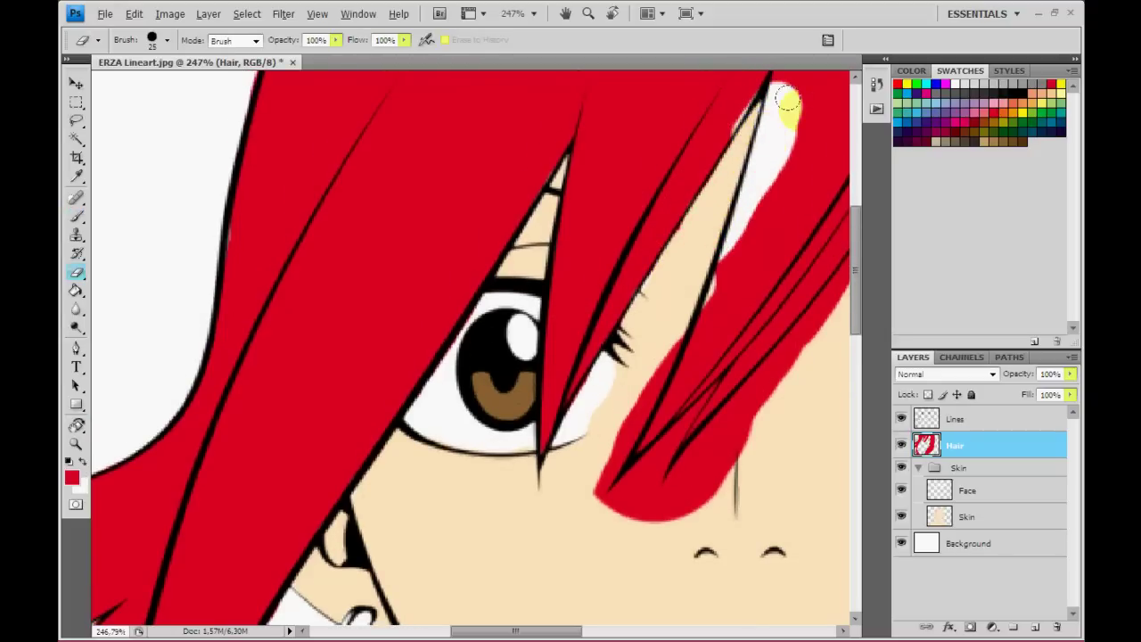
pyautogui.press('b')
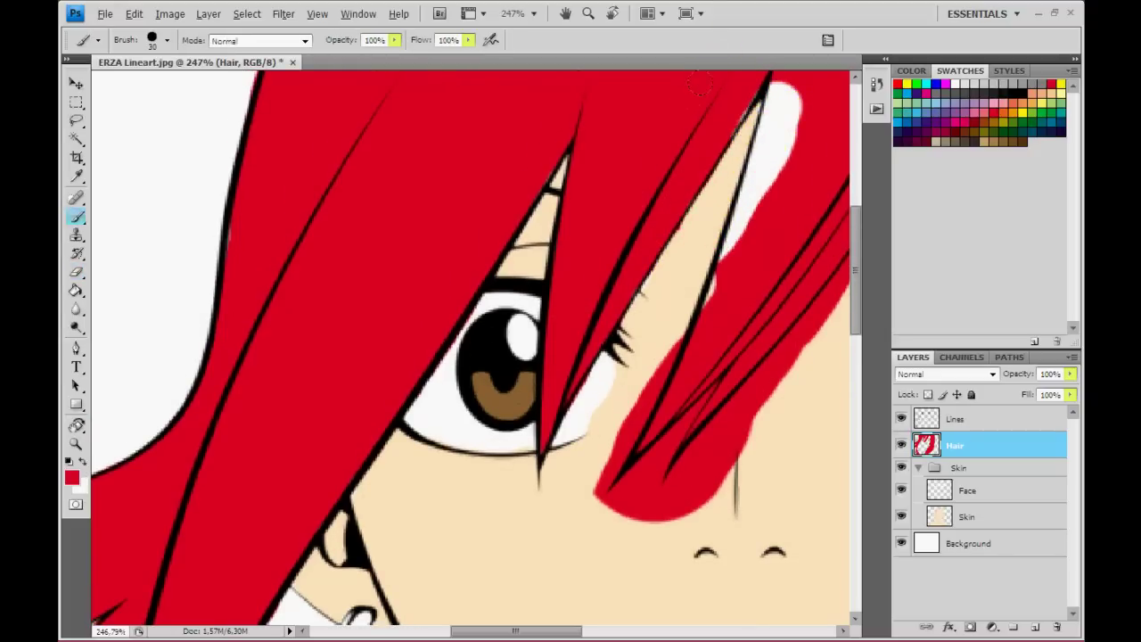
pyautogui.moveTo(561, 630); pyautogui.dragTo(595, 630)
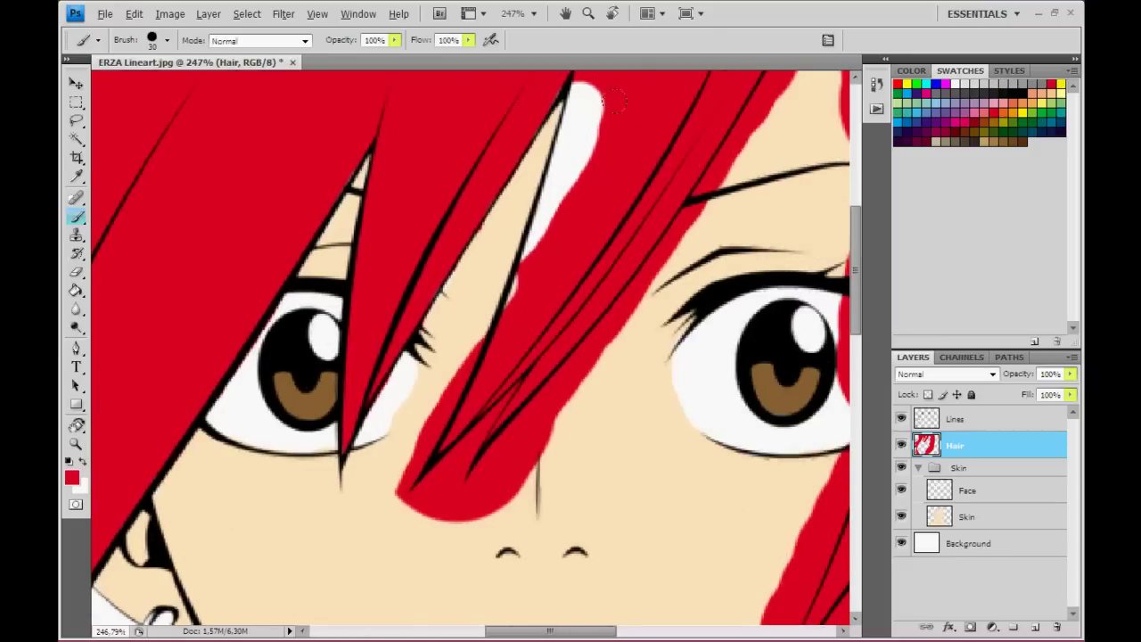
pyautogui.moveTo(593, 152); pyautogui.dragTo(570, 98)
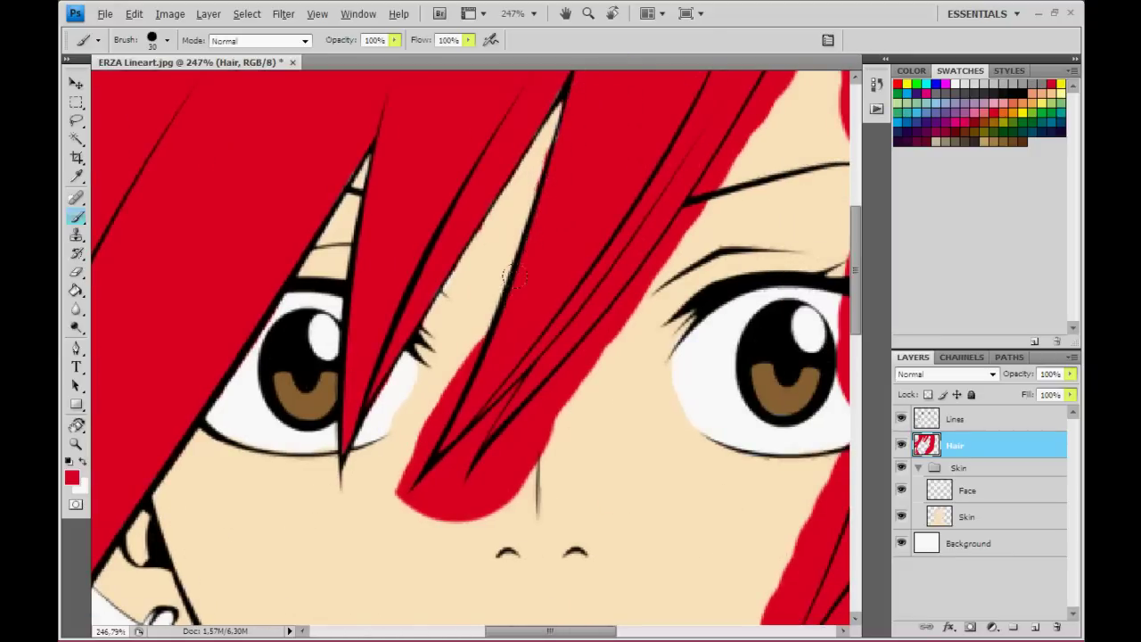
# Erase red overspill along the strand's left edge and its tail near the nose.
pyautogui.press('e')
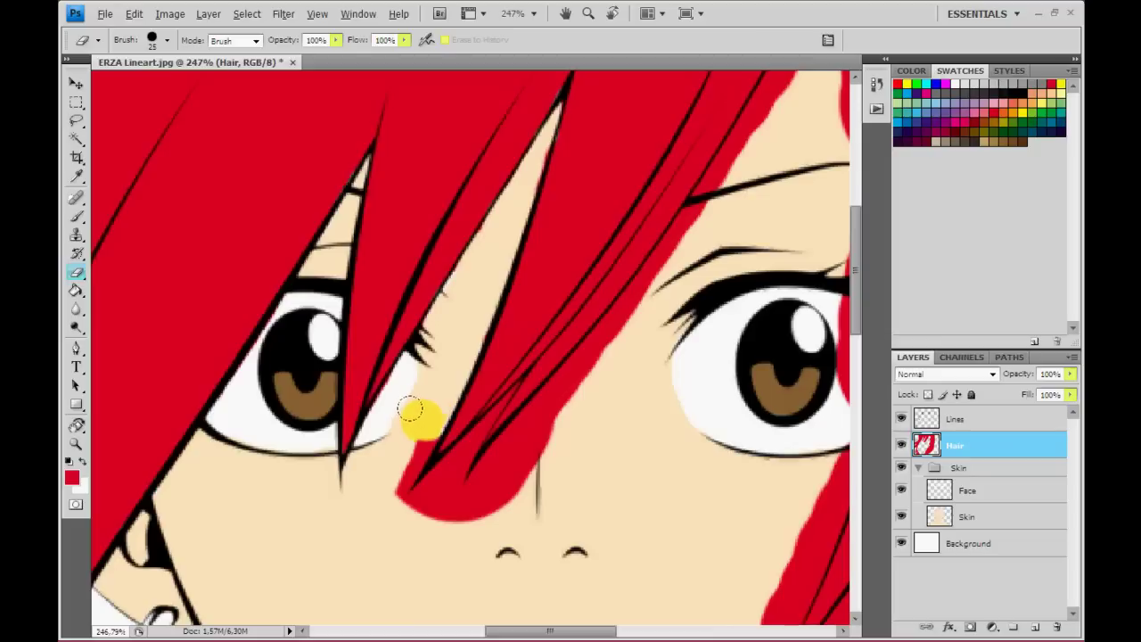
pyautogui.moveTo(442, 338)
pyautogui.mouseDown()
pyautogui.moveTo(419, 489)
pyautogui.moveTo(464, 456)
pyautogui.moveTo(442, 458)
pyautogui.moveTo(471, 433)
pyautogui.moveTo(524, 408)
pyautogui.moveTo(530, 421)
pyautogui.moveTo(484, 496)
pyautogui.moveTo(570, 389)
pyautogui.moveTo(548, 393)
pyautogui.moveTo(647, 300)
pyautogui.moveTo(660, 250)
pyautogui.mouseUp()
pyautogui.press('b')
pyautogui.press('e')
pyautogui.press('b')
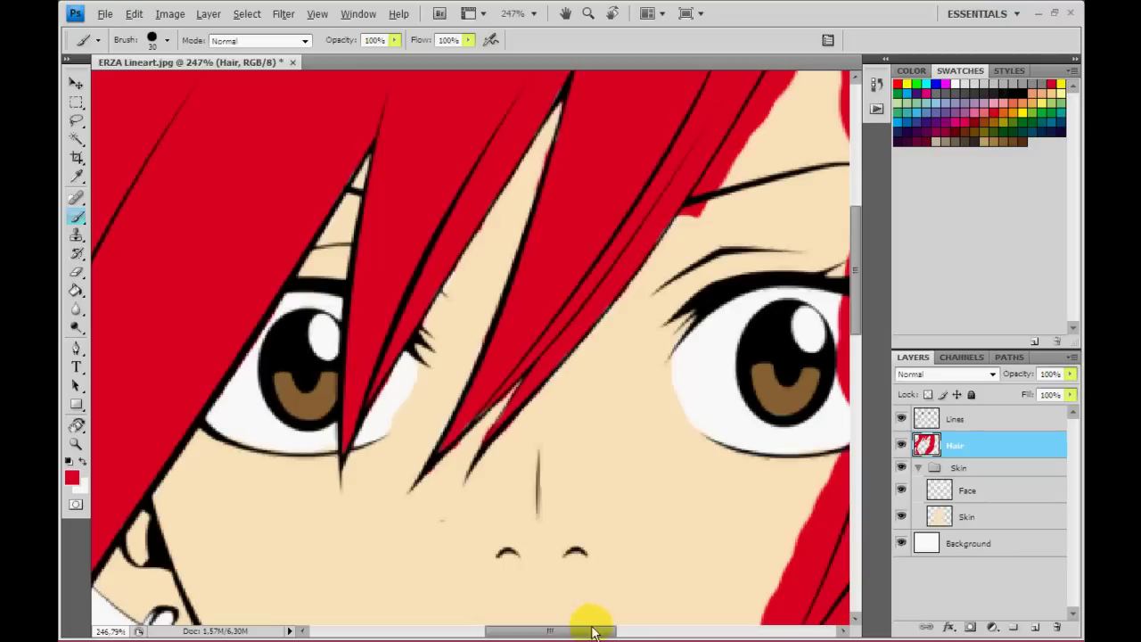
# Erase red hair paint spilling near the top hairline.
pyautogui.moveTo(593, 630); pyautogui.dragTo(624, 630)
pyautogui.scroll(3, 624, 357)
pyautogui.press('e')
pyautogui.moveTo(624, 196)
pyautogui.mouseDown()
pyautogui.moveTo(627, 142)
pyautogui.moveTo(611, 184)
pyautogui.moveTo(632, 142)
pyautogui.moveTo(620, 131)
pyautogui.moveTo(594, 214)
pyautogui.moveTo(594, 194)
pyautogui.moveTo(499, 328)
pyautogui.mouseUp()
pyautogui.press('b')
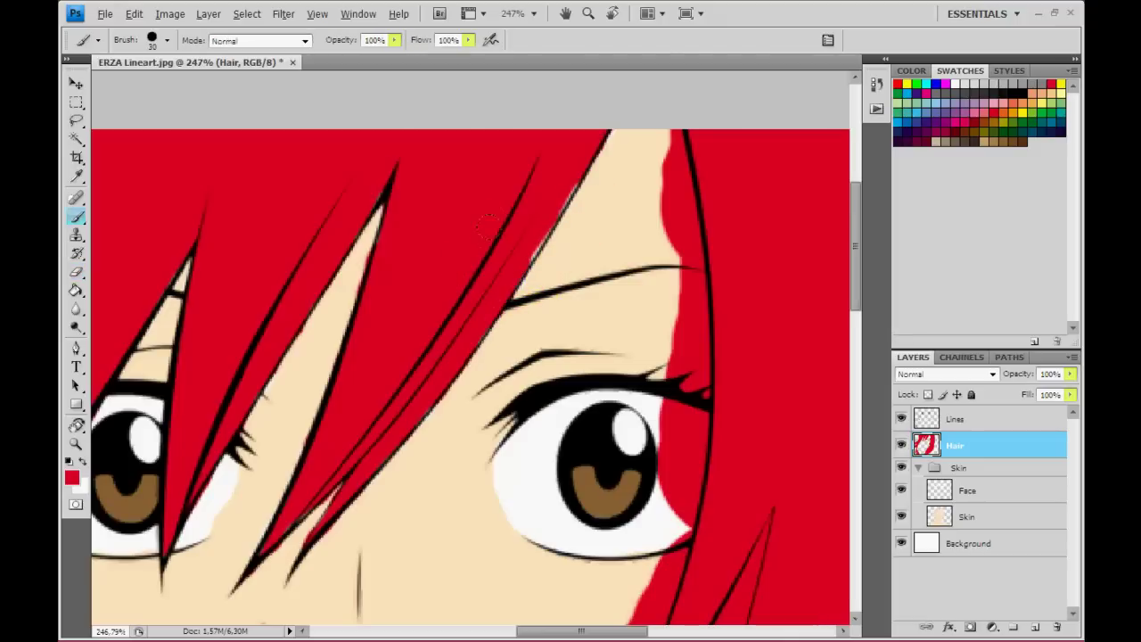
# Erase red hair along the right edge of the forehead.
pyautogui.press('e')
pyautogui.moveTo(657, 178)
pyautogui.mouseDown()
pyautogui.moveTo(662, 148)
pyautogui.moveTo(663, 250)
pyautogui.moveTo(687, 254)
pyautogui.moveTo(673, 181)
pyautogui.moveTo(682, 350)
pyautogui.mouseUp()
pyautogui.scroll(-2, 707, 107)
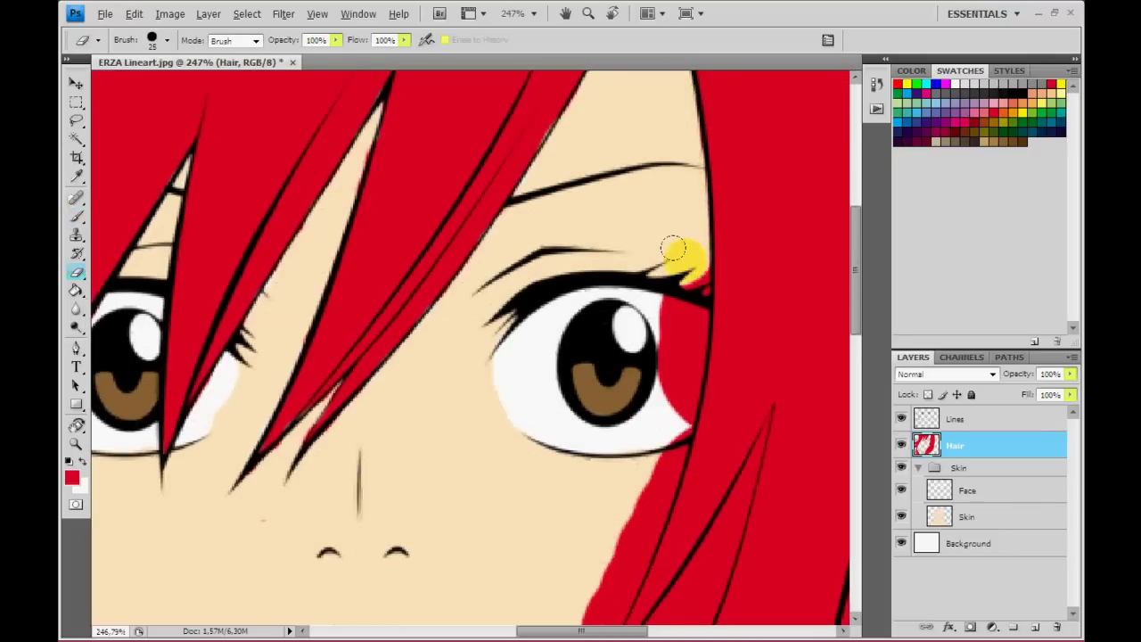
pyautogui.scroll(-1, 682, 284)
pyautogui.press('b')
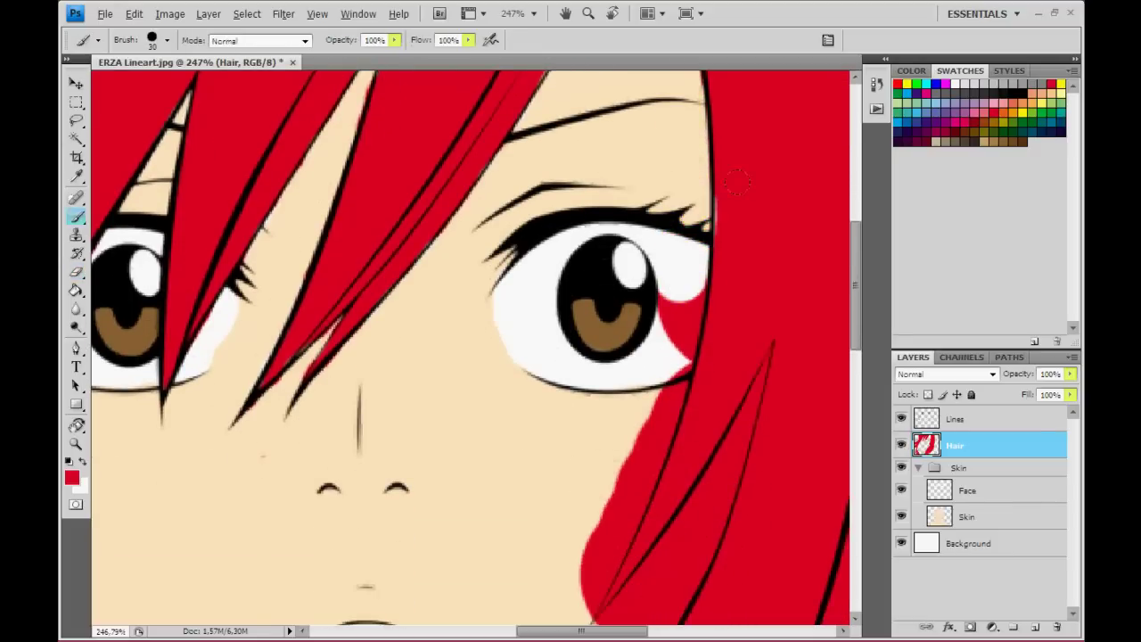
pyautogui.scroll(-1, 704, 205)
# Clear red paint off the right eye's outer corner.
pyautogui.press('e')
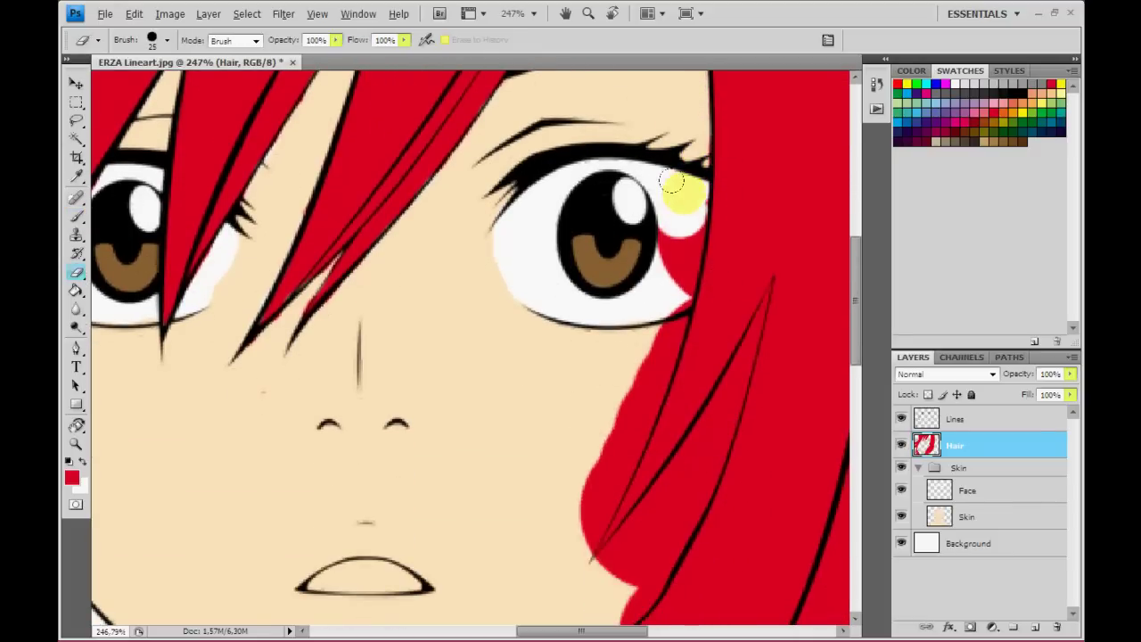
pyautogui.moveTo(672, 182)
pyautogui.mouseDown()
pyautogui.moveTo(632, 331)
pyautogui.moveTo(656, 318)
pyautogui.moveTo(604, 381)
pyautogui.moveTo(565, 466)
pyautogui.moveTo(580, 513)
pyautogui.mouseUp()
pyautogui.scroll(-1, 651, 322)
pyautogui.press('b')
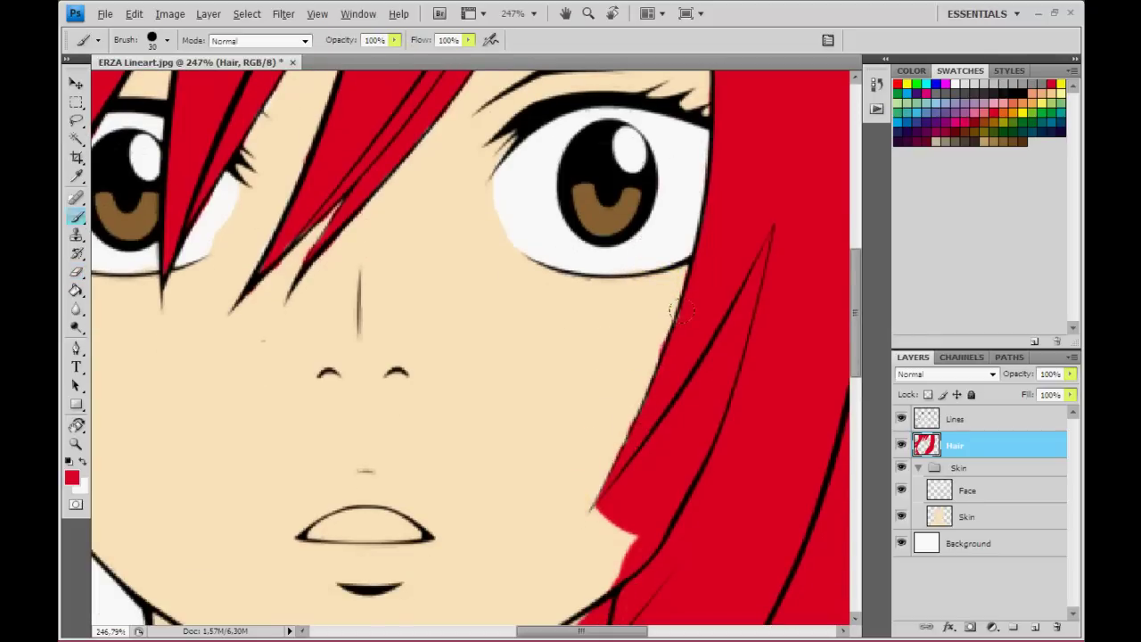
pyautogui.press('e')
pyautogui.scroll(-2, 619, 395)
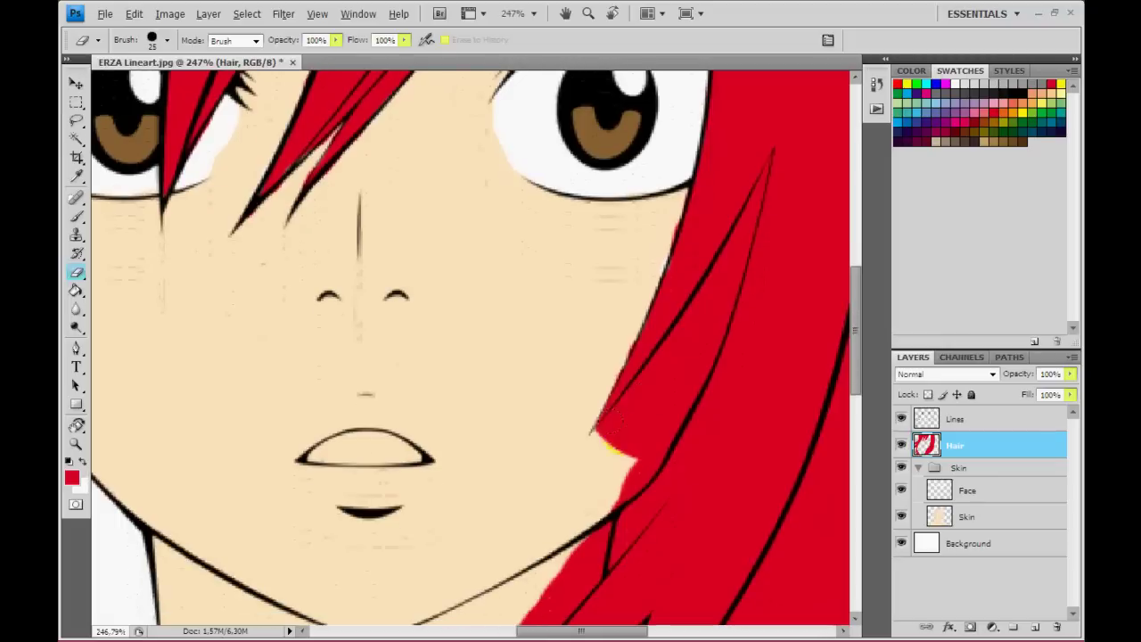
# Clear red from the narrow wedge between hair strands beside the right cheek.
pyautogui.moveTo(655, 390)
pyautogui.mouseDown()
pyautogui.moveTo(621, 411)
pyautogui.moveTo(687, 348)
pyautogui.moveTo(784, 166)
pyautogui.moveTo(777, 148)
pyautogui.moveTo(753, 229)
pyautogui.moveTo(794, 153)
pyautogui.moveTo(746, 143)
pyautogui.moveTo(784, 183)
pyautogui.moveTo(805, 134)
pyautogui.moveTo(782, 150)
pyautogui.moveTo(739, 343)
pyautogui.moveTo(762, 245)
pyautogui.mouseUp()
pyautogui.press('b')
pyautogui.press('e')
pyautogui.press('b')
pyautogui.press('o')
pyautogui.press('b')
pyautogui.press('b')
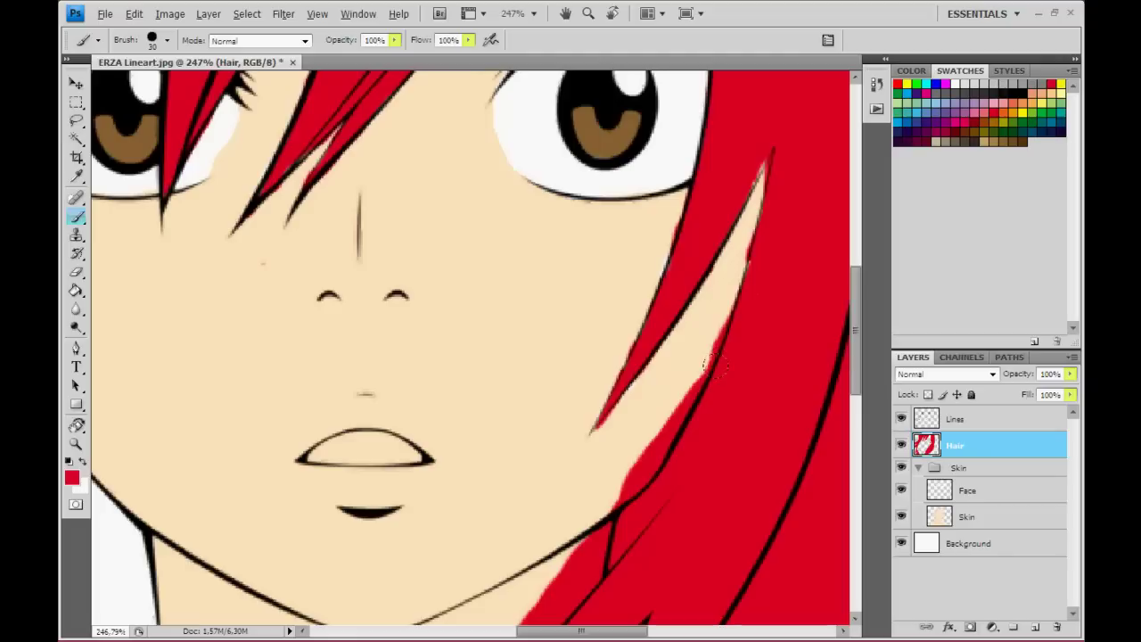
# Erase red along the hair strand's edge beside the cheek to reveal skin.
pyautogui.moveTo(713, 366); pyautogui.dragTo(699, 328)
pyautogui.press('e')
pyautogui.click(677, 290)
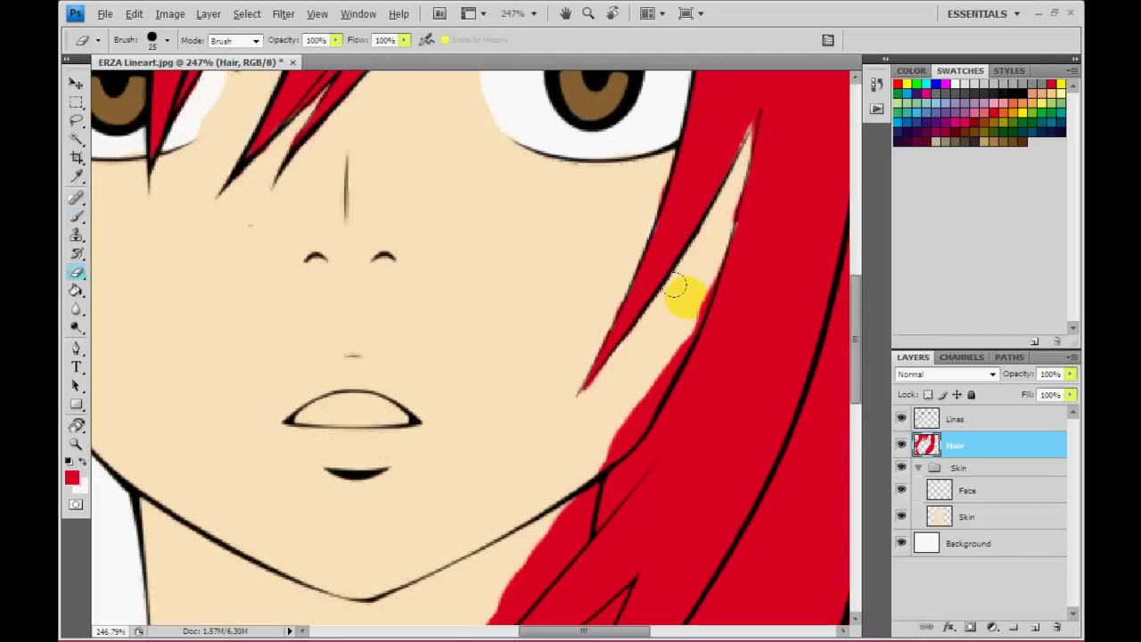
pyautogui.moveTo(675, 285)
pyautogui.mouseDown()
pyautogui.moveTo(635, 363)
pyautogui.moveTo(612, 378)
pyautogui.moveTo(597, 427)
pyautogui.moveTo(624, 463)
pyautogui.mouseUp()
pyautogui.press('b')
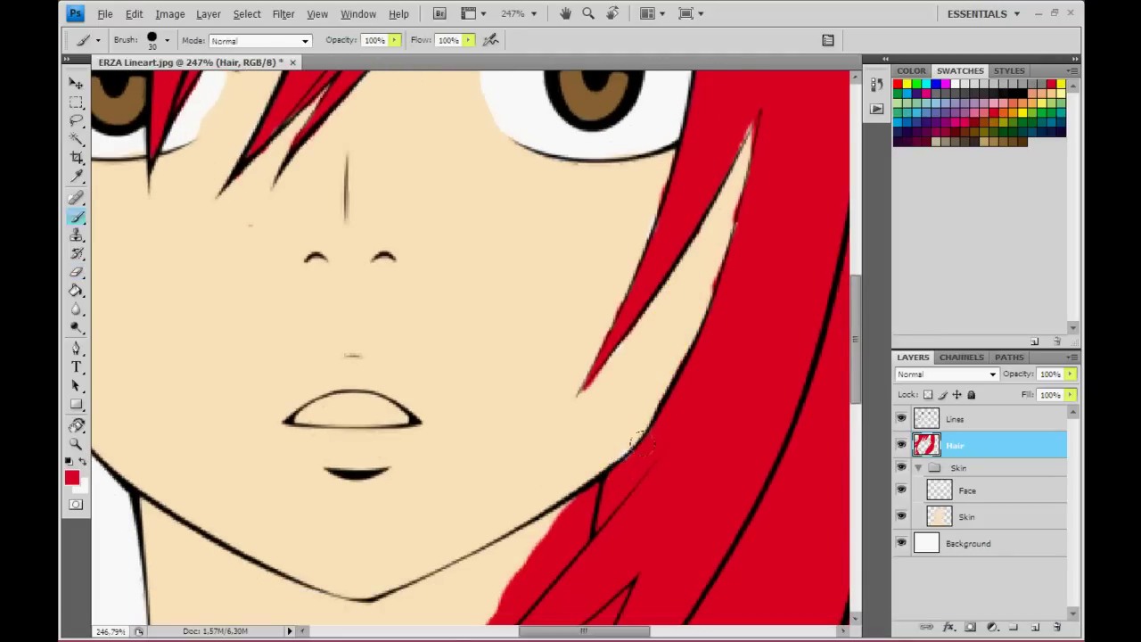
# Erase red spill along the hanging hair lock down the jaw and neck.
pyautogui.scroll(-3, 640, 446)
pyautogui.press('e')
pyautogui.moveTo(542, 400)
pyautogui.mouseDown()
pyautogui.moveTo(560, 339)
pyautogui.moveTo(555, 390)
pyautogui.moveTo(484, 458)
pyautogui.mouseUp()
pyautogui.scroll(-1, 518, 375)
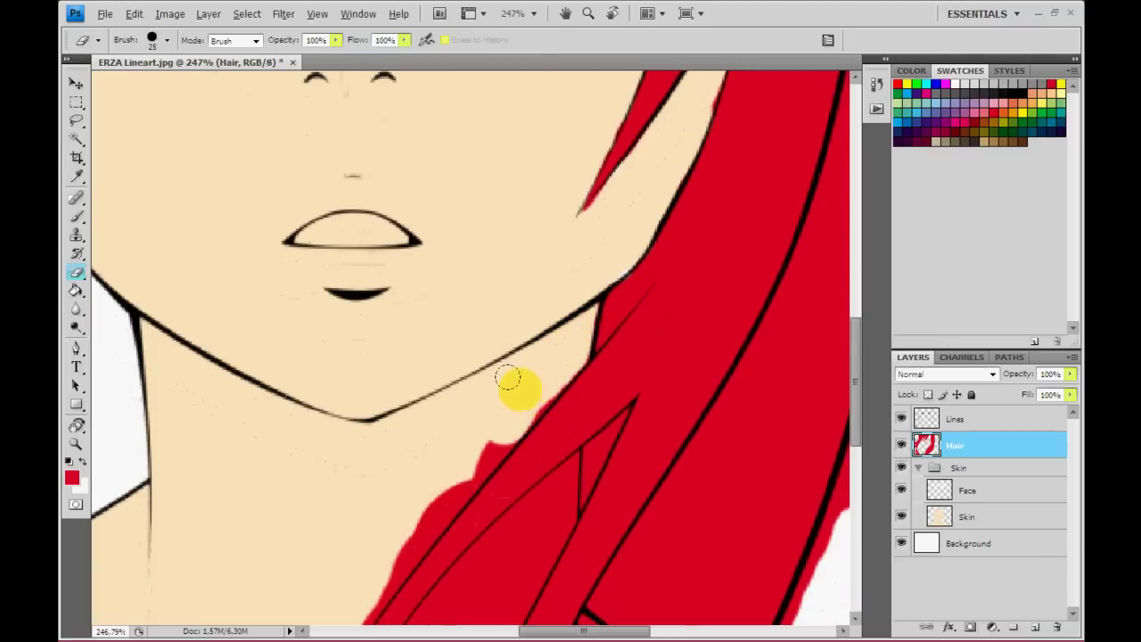
pyautogui.moveTo(506, 386); pyautogui.dragTo(401, 535)
pyautogui.scroll(-1, 410, 499)
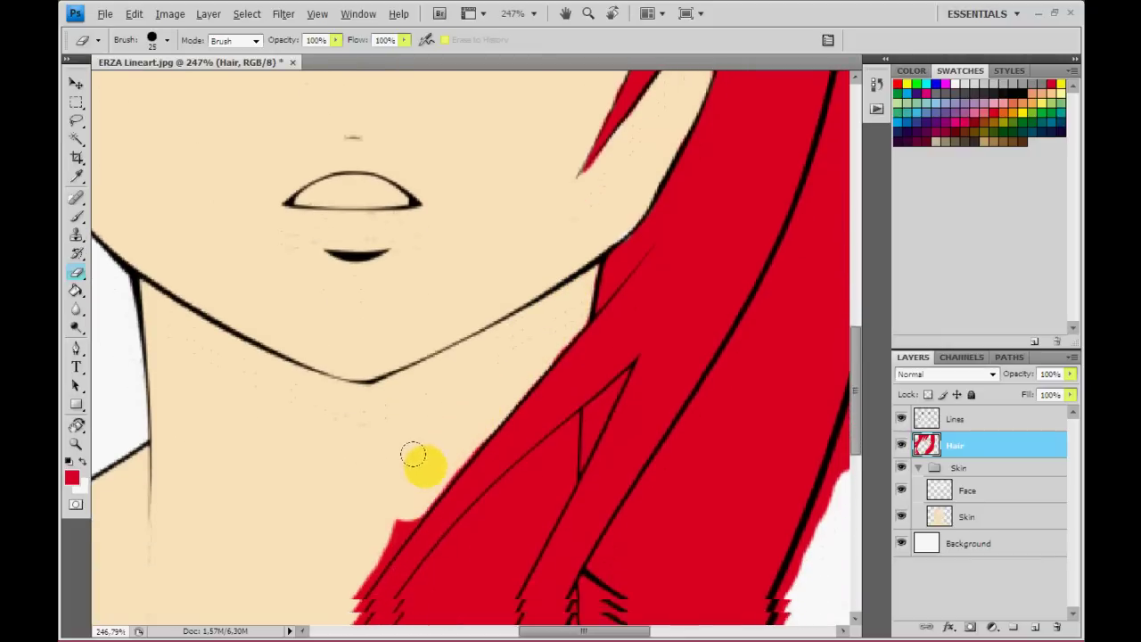
pyautogui.moveTo(415, 458)
pyautogui.mouseDown()
pyautogui.moveTo(440, 407)
pyautogui.moveTo(394, 491)
pyautogui.mouseUp()
pyautogui.scroll(-2, 395, 491)
pyautogui.scroll(-1, 394, 453)
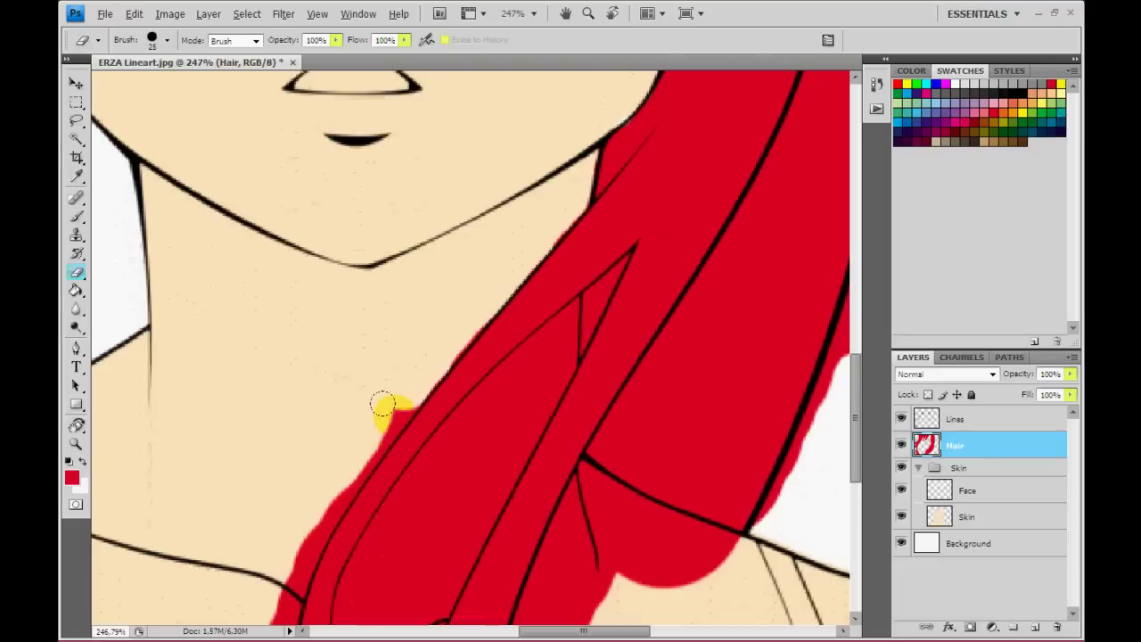
pyautogui.moveTo(381, 383); pyautogui.dragTo(267, 573)
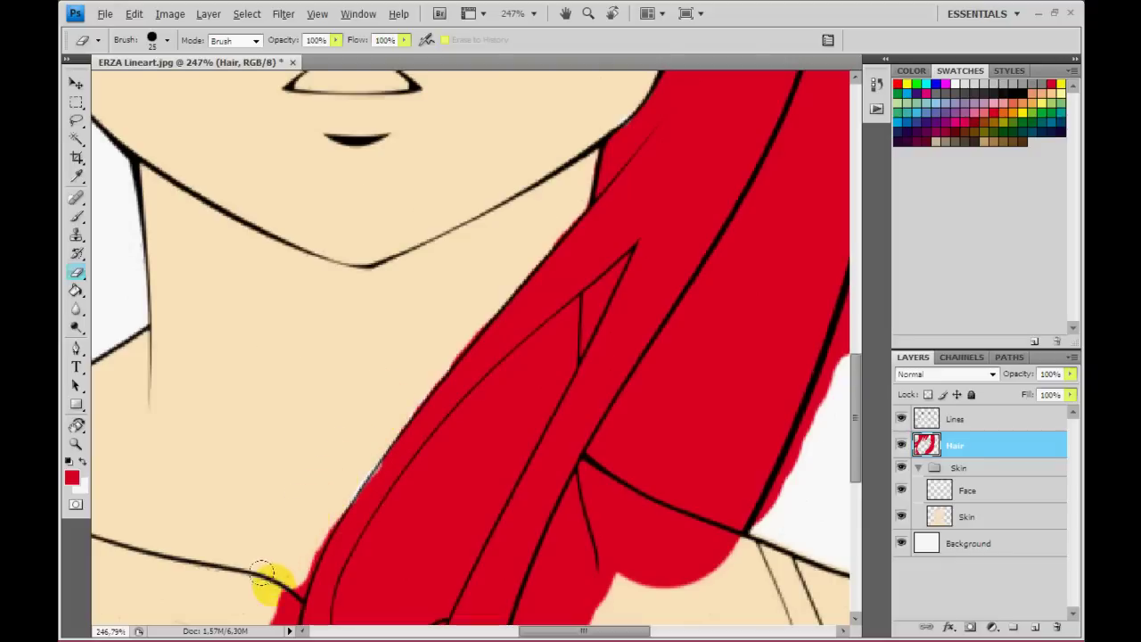
pyautogui.scroll(-2, 267, 573)
pyautogui.moveTo(272, 513); pyautogui.dragTo(262, 535)
pyautogui.scroll(-2, 262, 535)
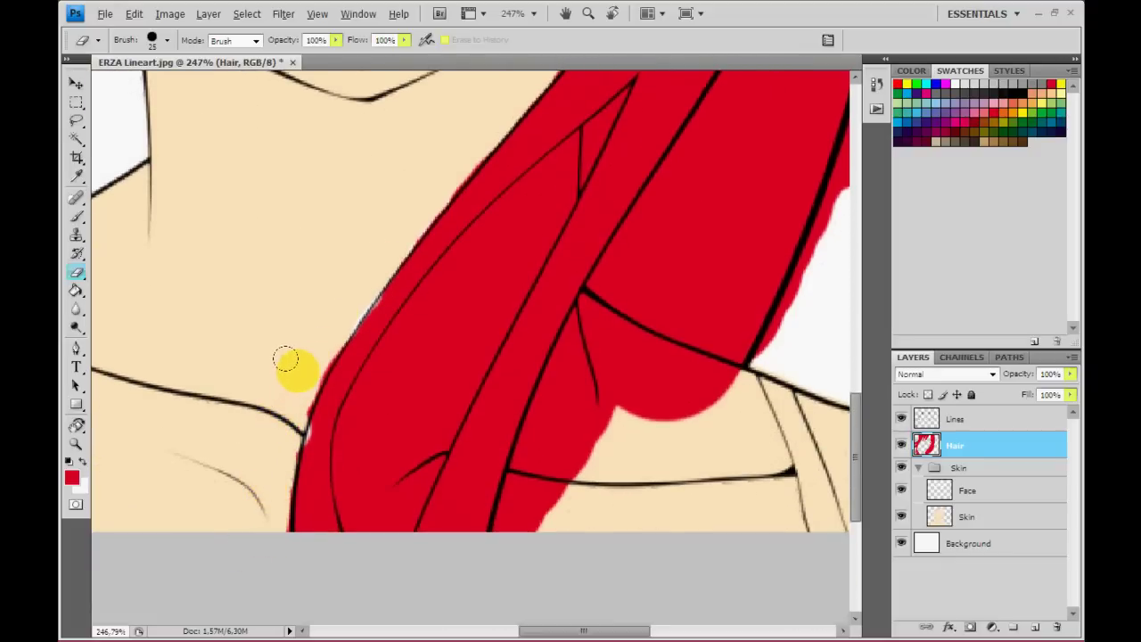
# Trim red at the hair edge and erase a skin-coloured gap inside the hair lock.
pyautogui.press('b')
pyautogui.press('e')
pyautogui.moveTo(301, 437); pyautogui.dragTo(263, 431)
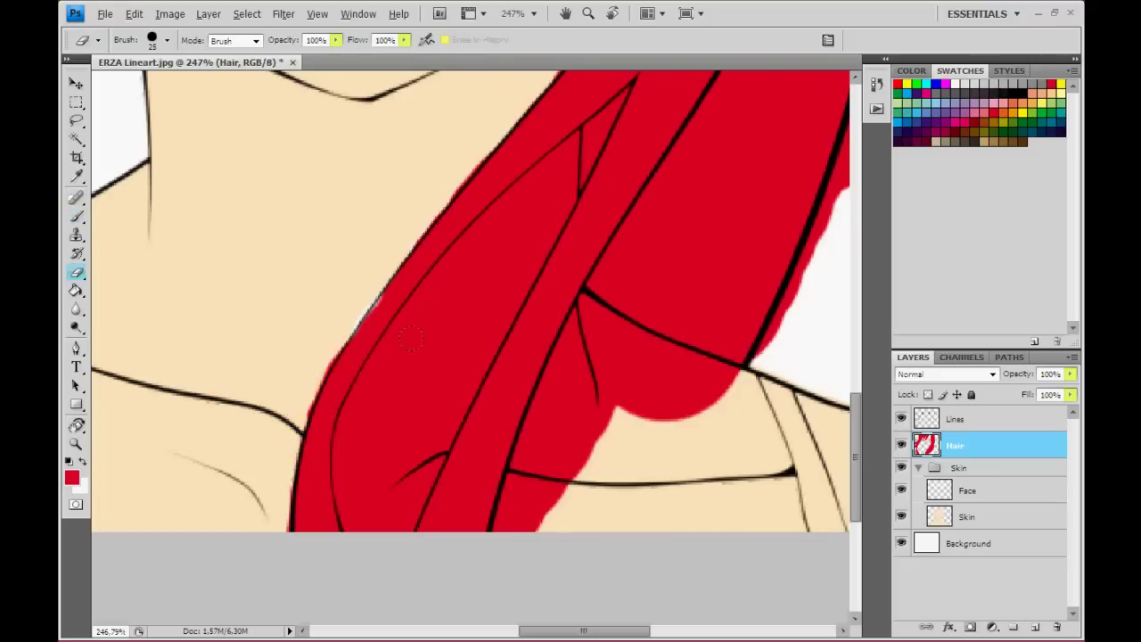
pyautogui.press('b')
pyautogui.press('e')
pyautogui.moveTo(455, 290); pyautogui.dragTo(374, 370)
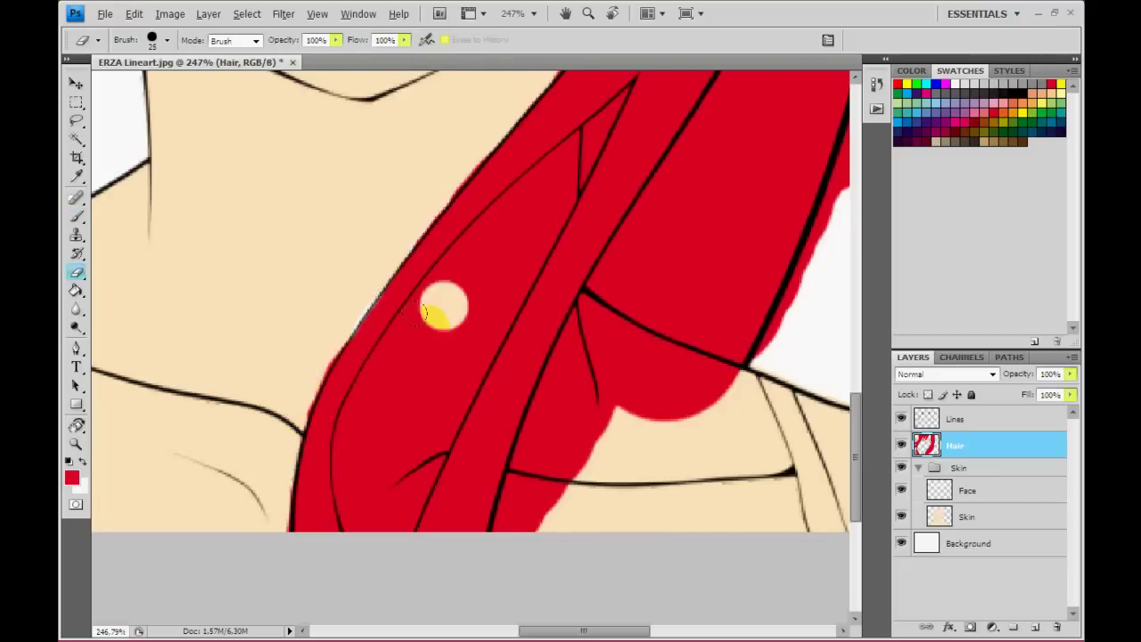
pyautogui.press('b')
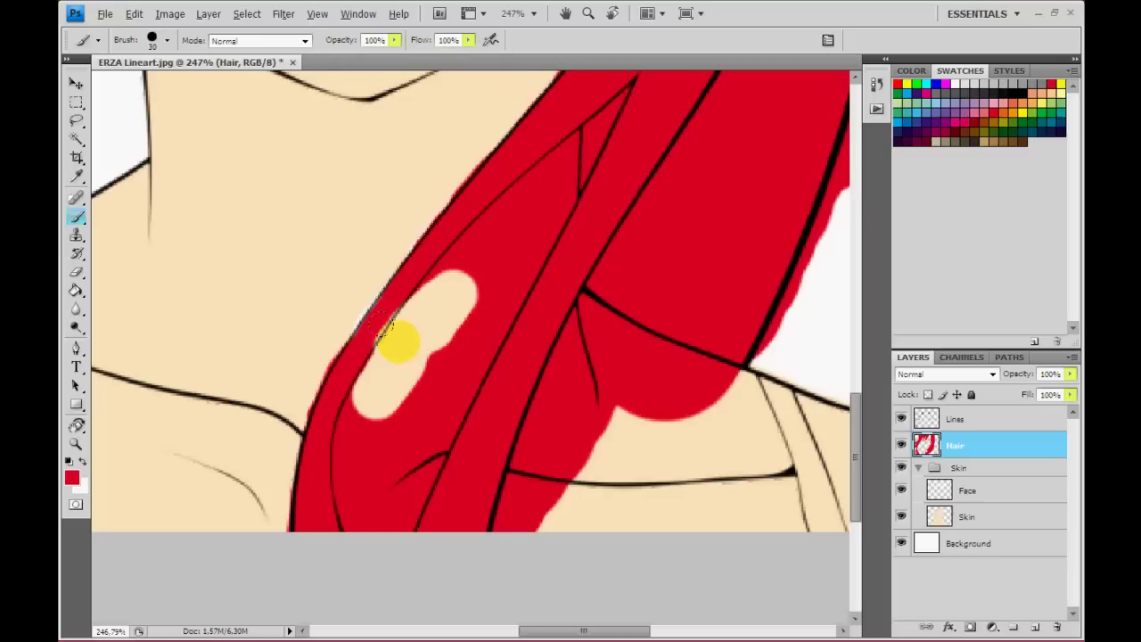
pyautogui.moveTo(395, 330)
pyautogui.mouseDown()
pyautogui.moveTo(428, 307)
pyautogui.moveTo(381, 349)
pyautogui.moveTo(395, 318)
pyautogui.moveTo(445, 327)
pyautogui.moveTo(419, 314)
pyautogui.moveTo(371, 379)
pyautogui.moveTo(348, 496)
pyautogui.moveTo(307, 481)
pyautogui.mouseUp()
# Rework the gap inside the hair lock, erasing a long skin-coloured streak.
pyautogui.press('e')
pyautogui.press('b')
pyautogui.press('e')
pyautogui.press('b')
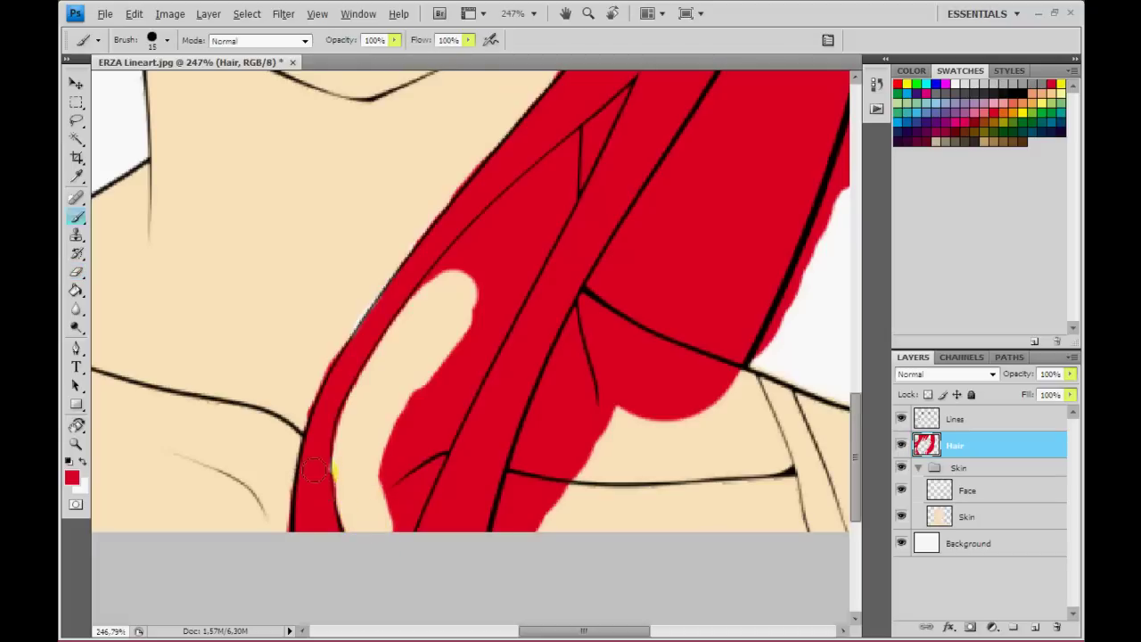
pyautogui.press('e')
pyautogui.moveTo(415, 387)
pyautogui.mouseDown()
pyautogui.moveTo(425, 386)
pyautogui.moveTo(383, 493)
pyautogui.mouseUp()
pyautogui.scroll(1, 427, 400)
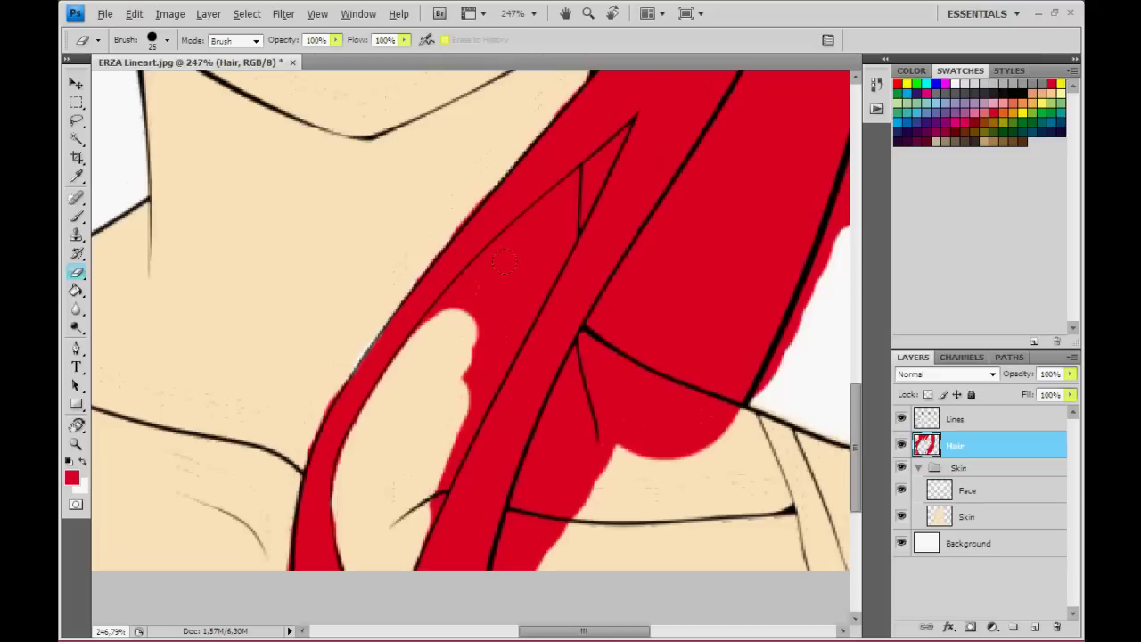
pyautogui.moveTo(516, 268)
pyautogui.mouseDown()
pyautogui.moveTo(457, 302)
pyautogui.moveTo(484, 324)
pyautogui.moveTo(440, 395)
pyautogui.moveTo(400, 504)
pyautogui.moveTo(425, 446)
pyautogui.moveTo(403, 481)
pyautogui.mouseUp()
# Reshape the pale streak, paint the lower white streak red, and erase a gap near the shoulder.
pyautogui.scroll(2, 535, 301)
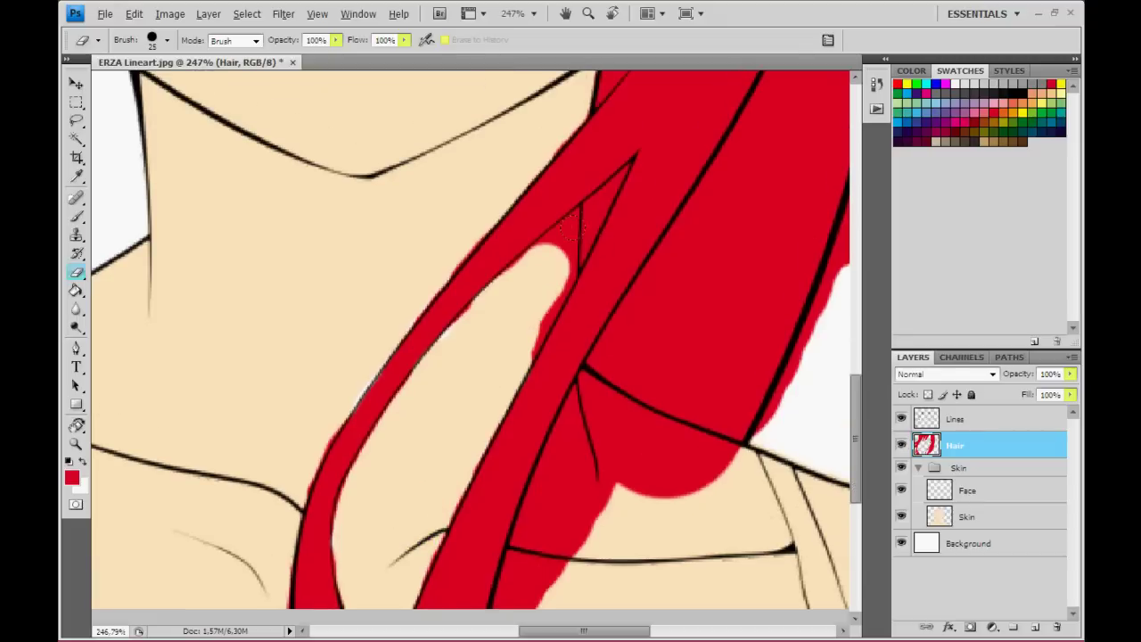
pyautogui.moveTo(570, 228)
pyautogui.mouseDown()
pyautogui.moveTo(550, 255)
pyautogui.moveTo(594, 207)
pyautogui.moveTo(647, 183)
pyautogui.moveTo(558, 273)
pyautogui.moveTo(575, 316)
pyautogui.moveTo(535, 385)
pyautogui.mouseUp()
pyautogui.press('b')
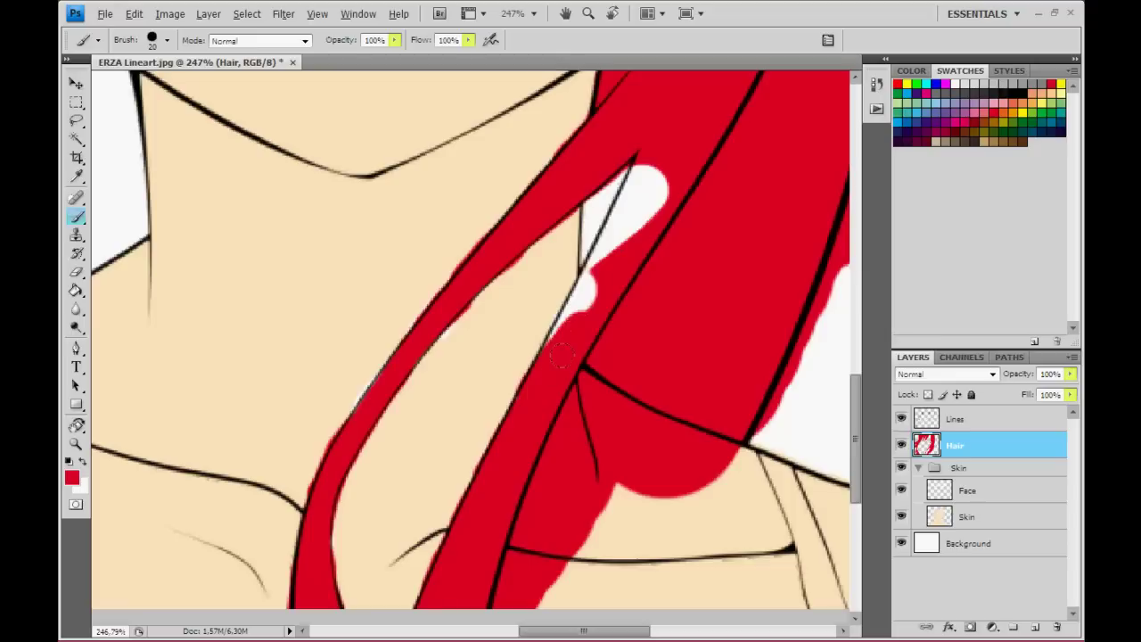
pyautogui.moveTo(550, 335)
pyautogui.mouseDown()
pyautogui.moveTo(649, 189)
pyautogui.moveTo(628, 203)
pyautogui.mouseUp()
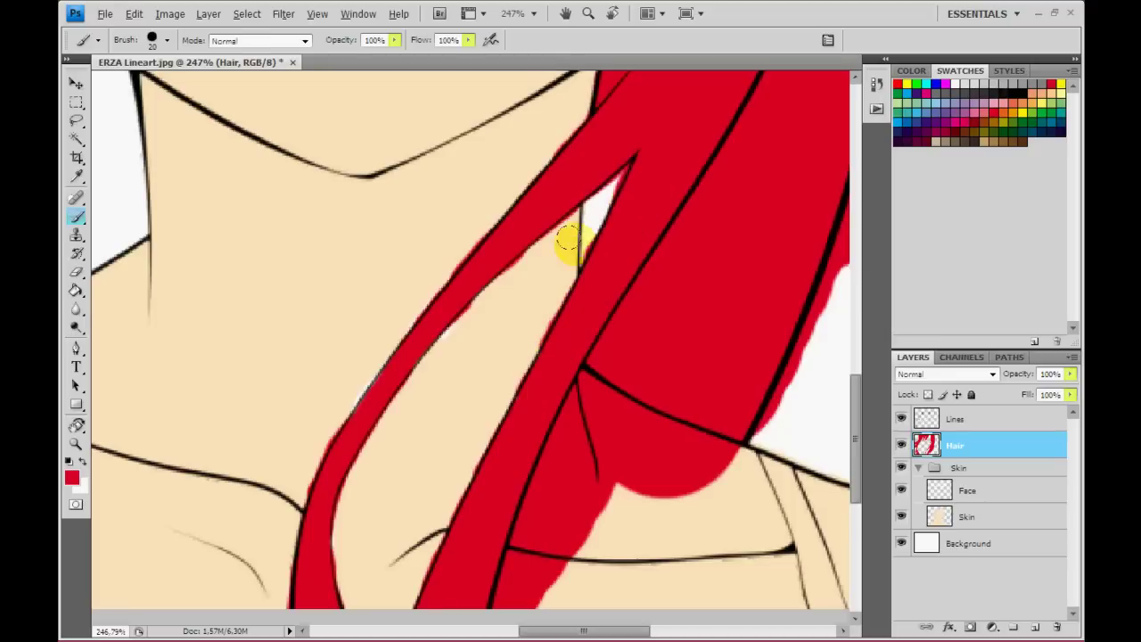
pyautogui.moveTo(569, 239)
pyautogui.mouseDown()
pyautogui.moveTo(501, 338)
pyautogui.moveTo(557, 313)
pyautogui.mouseUp()
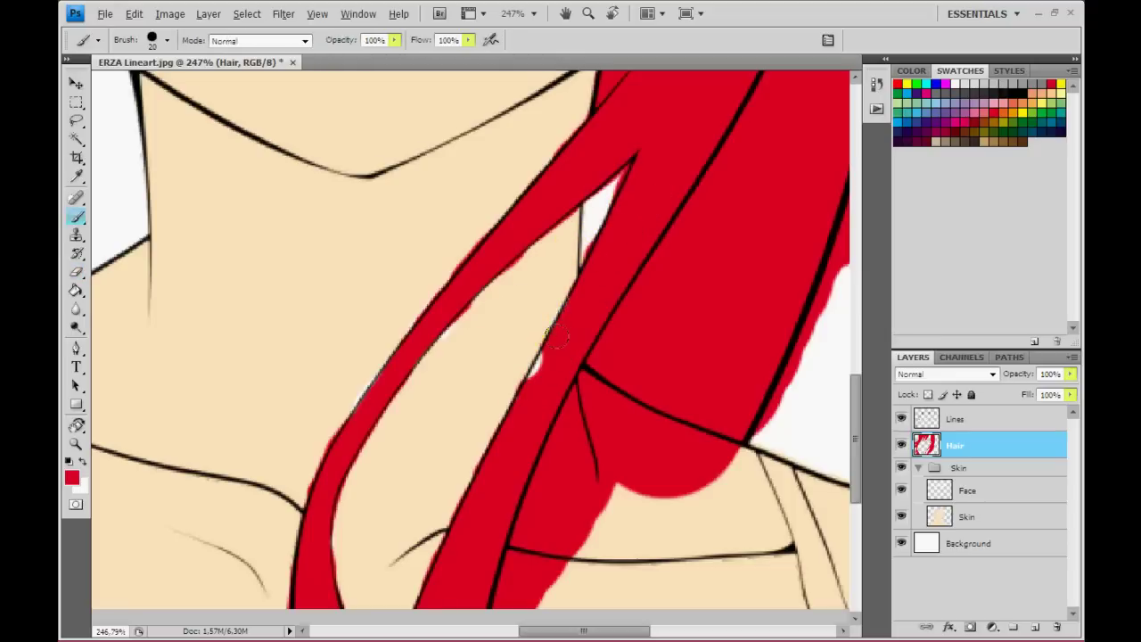
pyautogui.scroll(-2, 563, 337)
pyautogui.press('e')
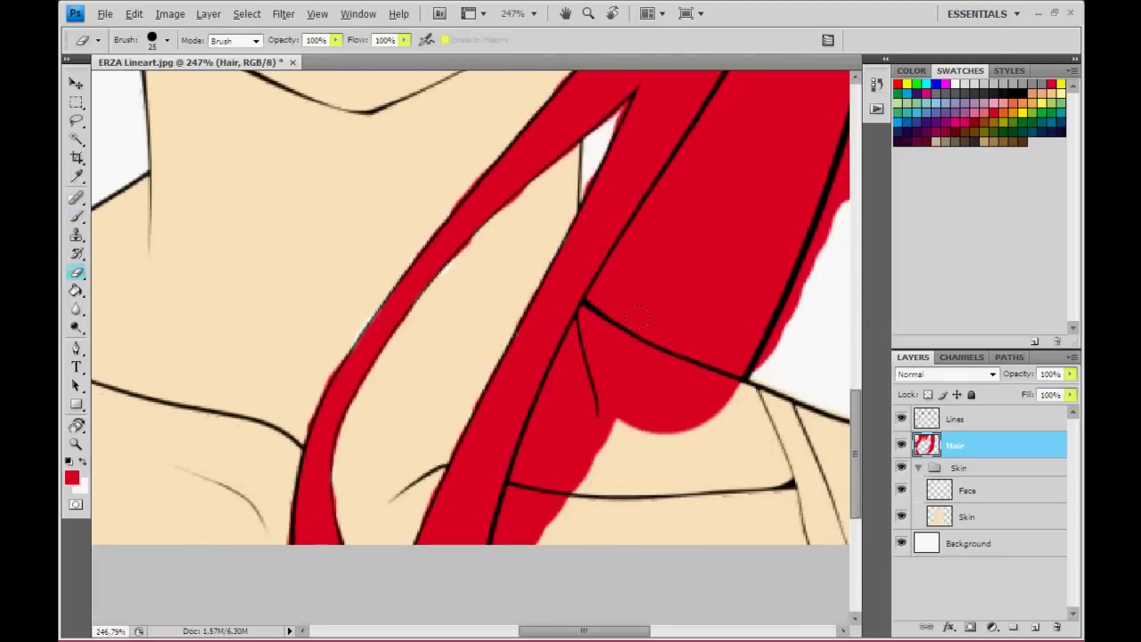
pyautogui.moveTo(634, 314)
pyautogui.mouseDown()
pyautogui.moveTo(538, 562)
pyautogui.moveTo(529, 479)
pyautogui.moveTo(653, 206)
pyautogui.moveTo(591, 331)
pyautogui.moveTo(624, 318)
pyautogui.mouseUp()
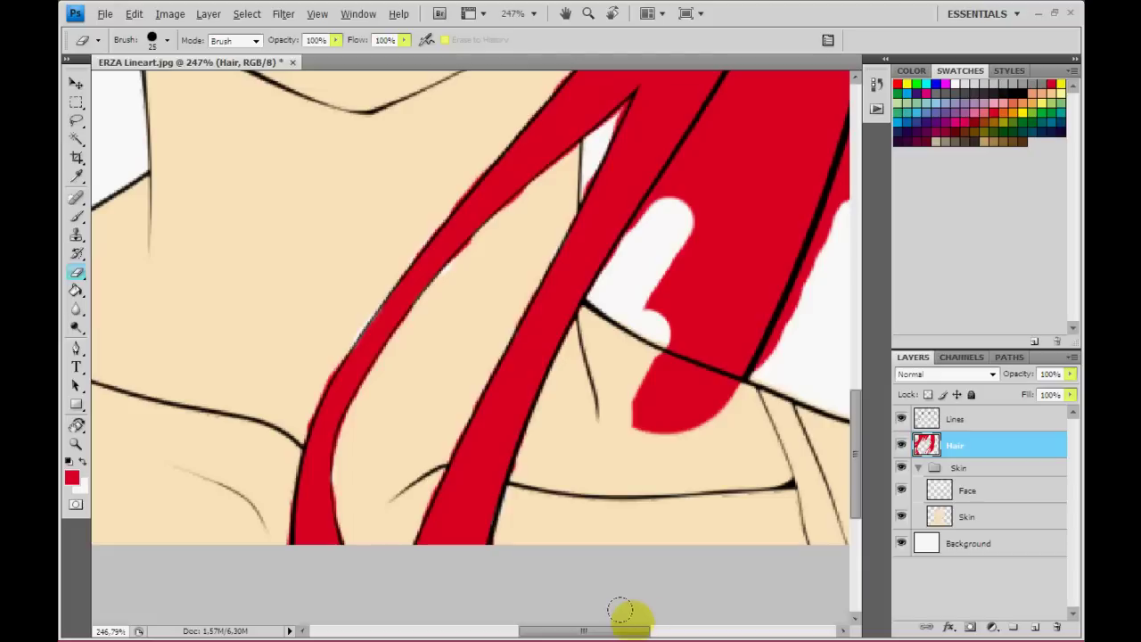
# Move to the hair's right side and erase red spill beside the hair strand.
pyautogui.hscroll(3, 606, 495)
pyautogui.scroll(5, 605, 494)
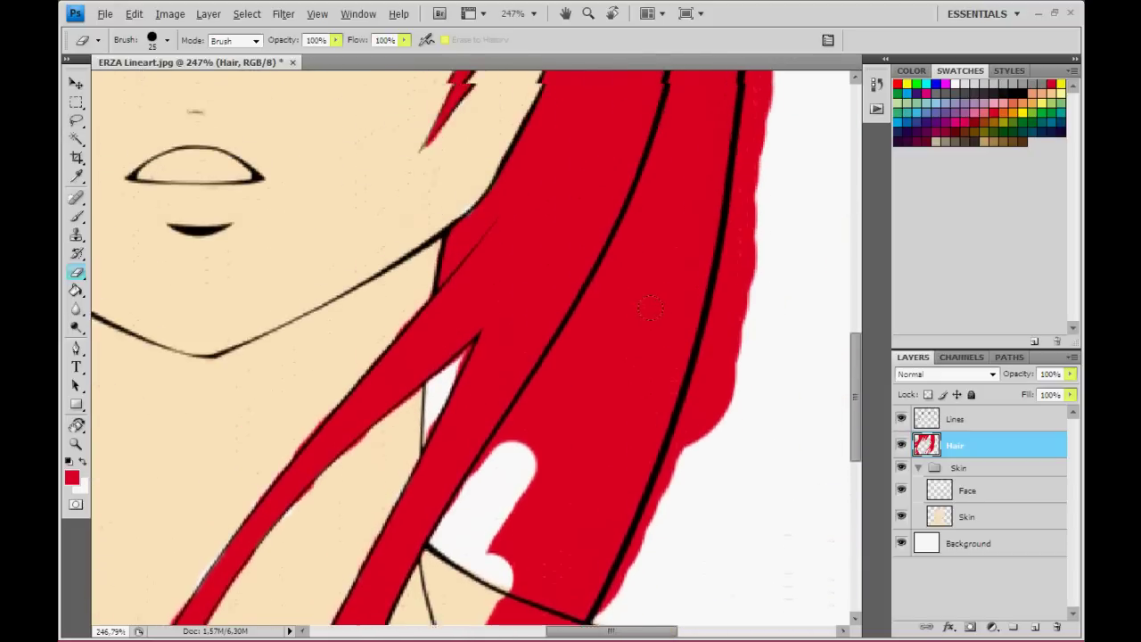
pyautogui.scroll(3, 535, 357)
pyautogui.scroll(-2, 401, 384)
pyautogui.scroll(-1, 312, 401)
pyautogui.scroll(-2, 235, 418)
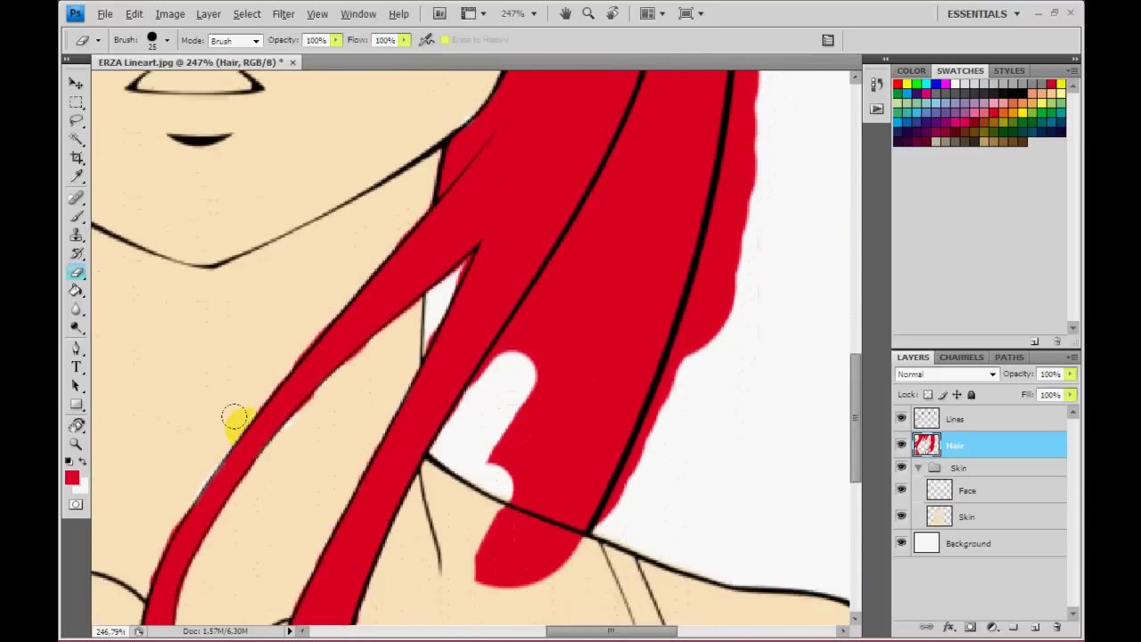
pyautogui.moveTo(643, 434); pyautogui.dragTo(592, 512)
# Fill the white gaps inside the hair red and remove a red blob on the skin.
pyautogui.press('b')
pyautogui.moveTo(525, 374); pyautogui.dragTo(489, 389)
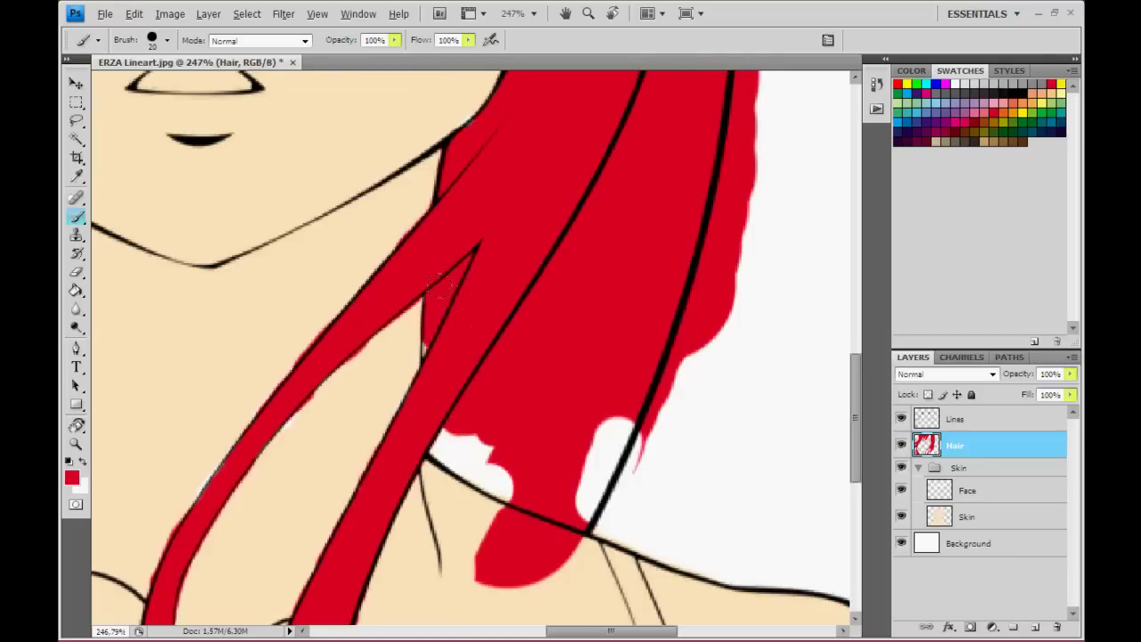
pyautogui.moveTo(439, 426); pyautogui.dragTo(473, 450)
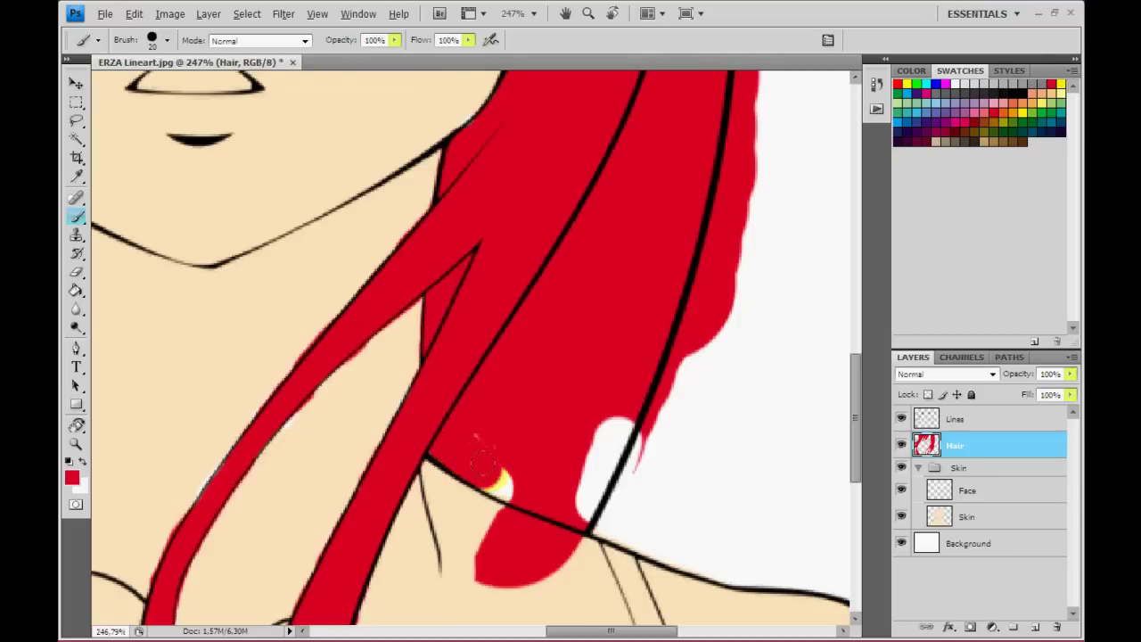
pyautogui.moveTo(563, 482); pyautogui.dragTo(564, 506)
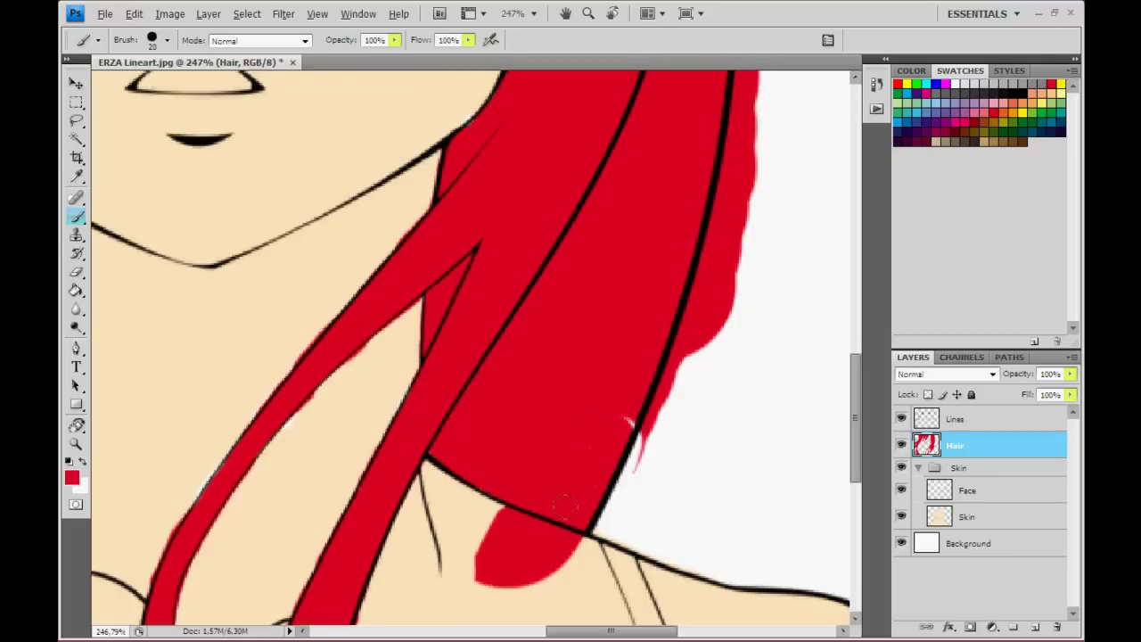
pyautogui.press('e')
pyautogui.moveTo(543, 579)
pyautogui.mouseDown()
pyautogui.moveTo(527, 526)
pyautogui.moveTo(499, 553)
pyautogui.moveTo(526, 562)
pyautogui.mouseUp()
# Erase red overflow past the hair's outer right outline beside the cheek and eye.
pyautogui.moveTo(768, 260)
pyautogui.mouseDown()
pyautogui.moveTo(751, 247)
pyautogui.moveTo(634, 477)
pyautogui.mouseUp()
pyautogui.scroll(2, 704, 356)
pyautogui.scroll(2, 702, 350)
pyautogui.moveTo(764, 191); pyautogui.dragTo(695, 437)
pyautogui.scroll(4, 784, 158)
pyautogui.scroll(2, 790, 119)
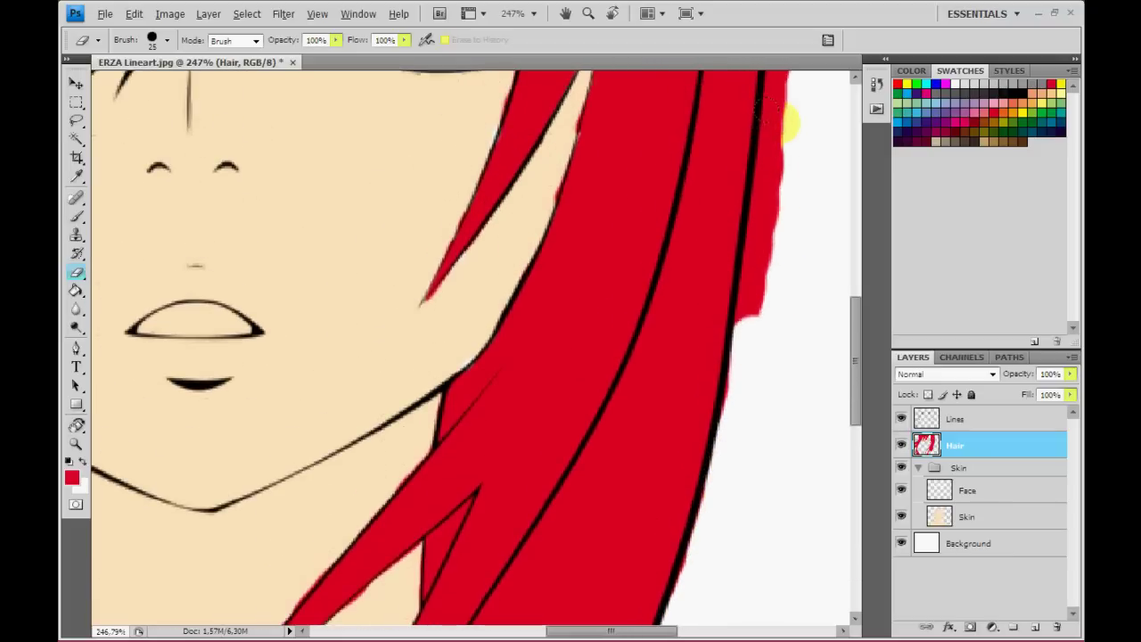
pyautogui.moveTo(789, 119)
pyautogui.mouseDown()
pyautogui.moveTo(752, 326)
pyautogui.moveTo(758, 313)
pyautogui.mouseUp()
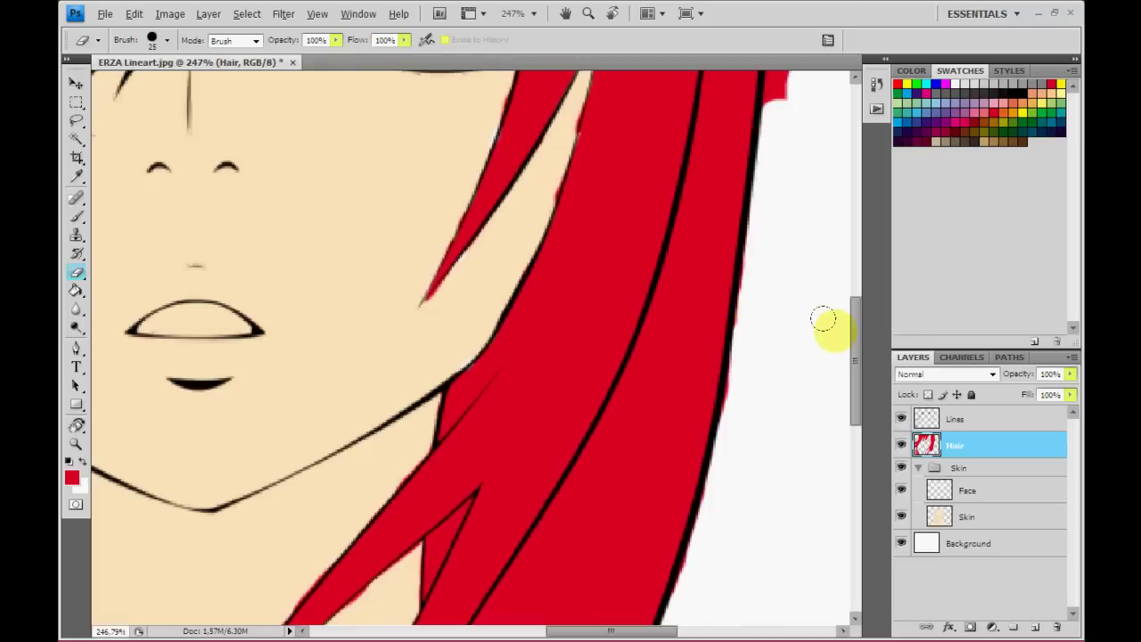
pyautogui.moveTo(857, 337); pyautogui.dragTo(857, 225)
pyautogui.moveTo(793, 205)
pyautogui.mouseDown()
pyautogui.moveTo(779, 224)
pyautogui.moveTo(797, 438)
pyautogui.moveTo(790, 555)
pyautogui.moveTo(781, 392)
pyautogui.moveTo(784, 522)
pyautogui.mouseUp()
# Erase the remaining red spill at the top of the hair's right outline.
pyautogui.press('b')
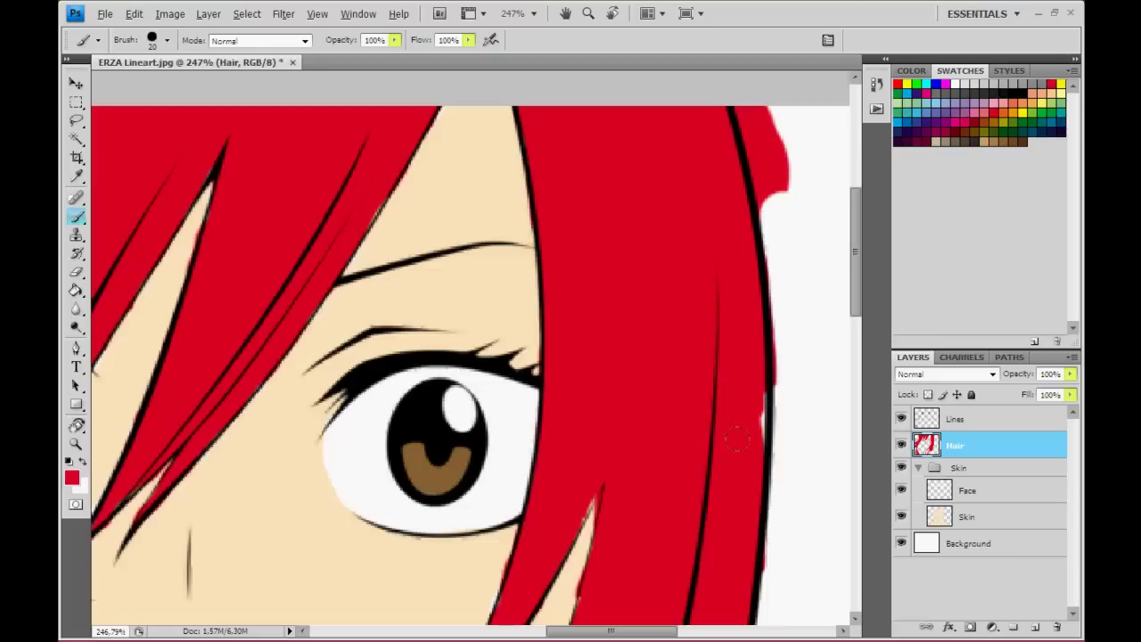
pyautogui.scroll(1, 738, 361)
pyautogui.press('e')
pyautogui.moveTo(806, 204)
pyautogui.mouseDown()
pyautogui.moveTo(776, 218)
pyautogui.moveTo(759, 158)
pyautogui.moveTo(706, 111)
pyautogui.mouseUp()
pyautogui.click(76, 443)
# Fit the drawing on screen and add a new layer named Accesory above Hair.
pyautogui.rightClick(251, 340)
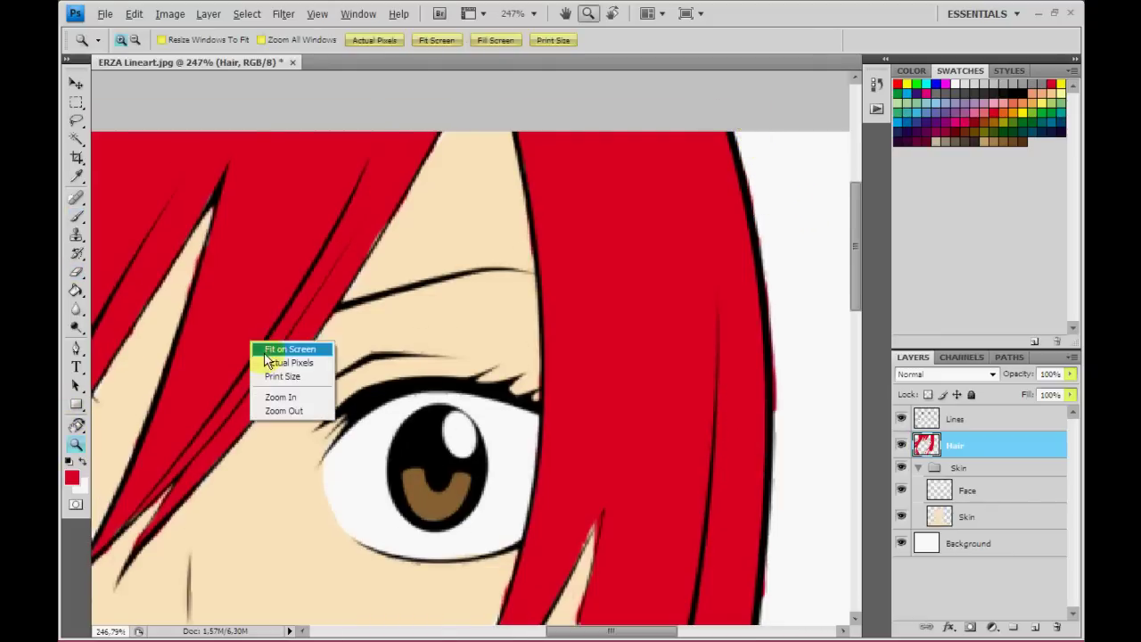
pyautogui.click(285, 346)
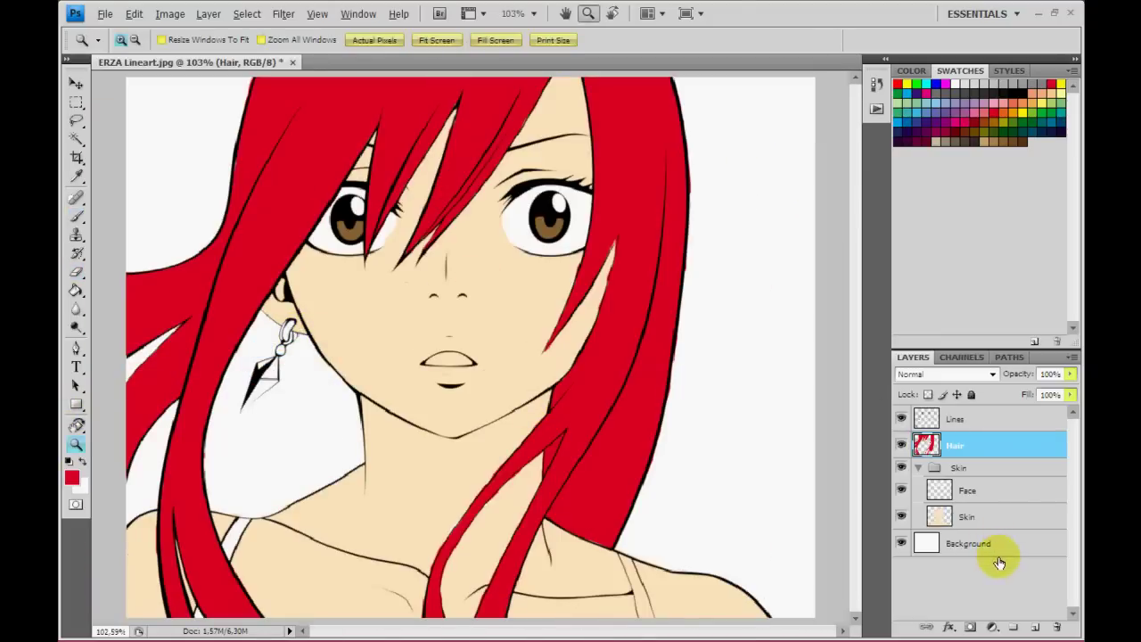
pyautogui.click(1034, 627)
pyautogui.write('Accessory')
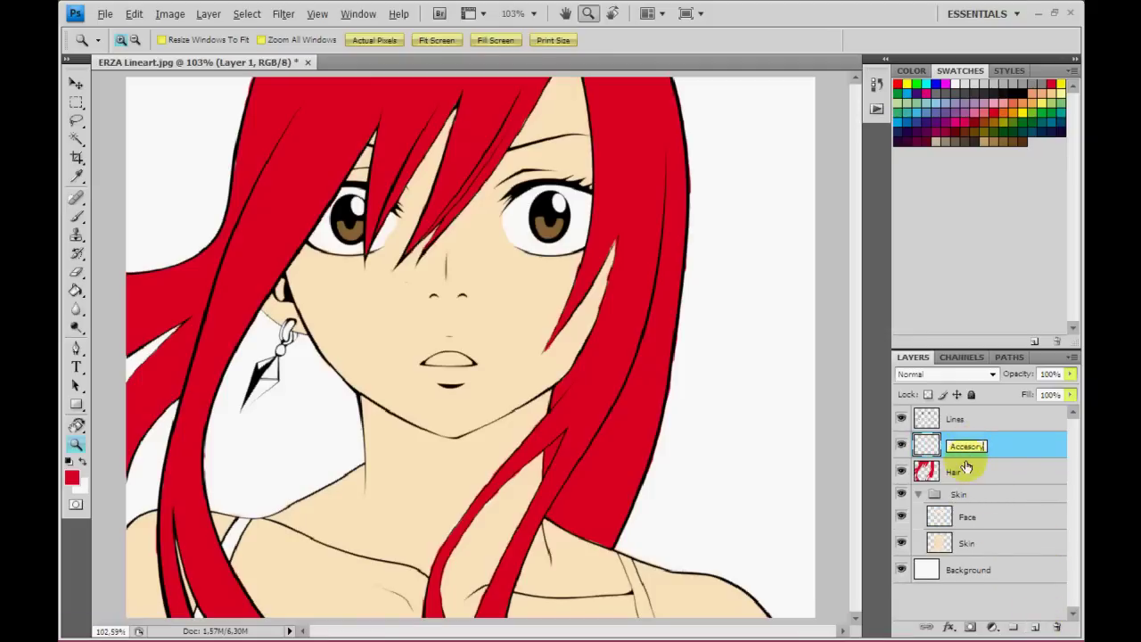
pyautogui.click(966, 468)
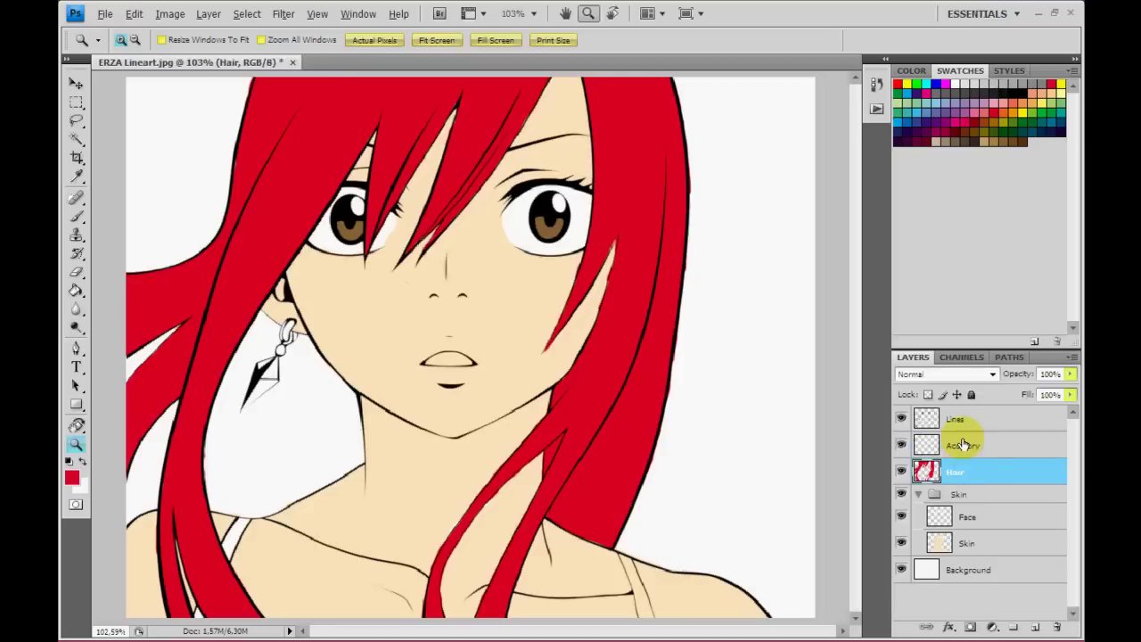
pyautogui.click(971, 446)
# Paint the earring grey from Swatches and zoom in closely on it.
pyautogui.press('b')
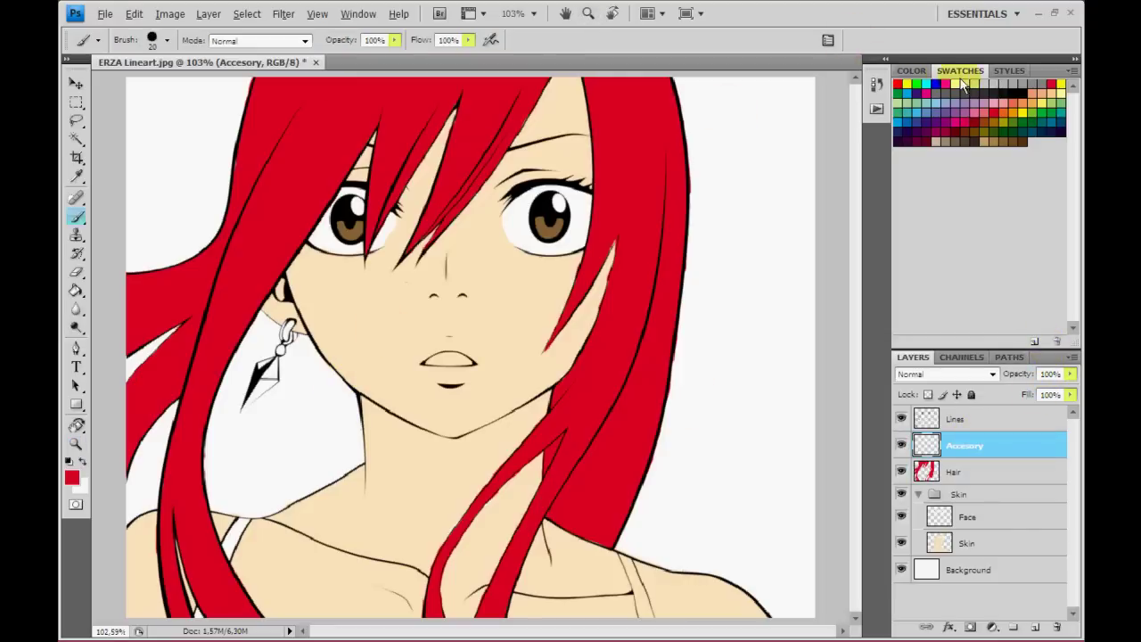
pyautogui.click(954, 87)
pyautogui.moveTo(212, 395)
pyautogui.mouseDown()
pyautogui.moveTo(254, 386)
pyautogui.moveTo(285, 356)
pyautogui.moveTo(249, 408)
pyautogui.moveTo(286, 326)
pyautogui.moveTo(271, 351)
pyautogui.mouseUp()
pyautogui.click(76, 442)
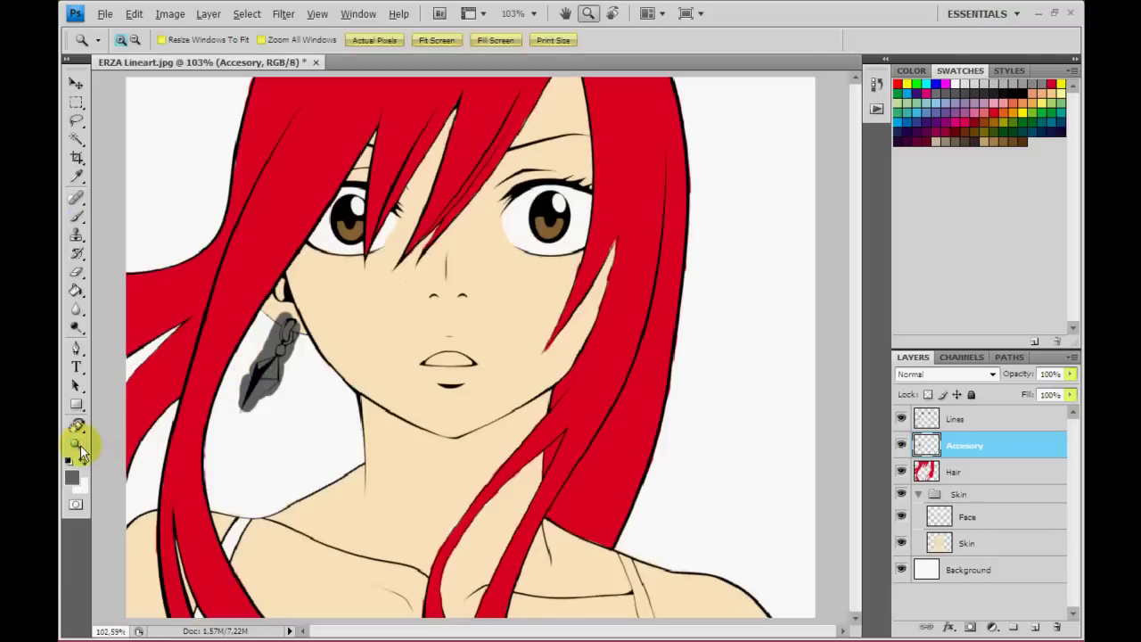
pyautogui.moveTo(312, 299); pyautogui.dragTo(229, 448)
# Erase grey spill around the earring's lower-left edge, lower ball, top and left side.
pyautogui.press('e')
pyautogui.moveTo(377, 356)
pyautogui.mouseDown()
pyautogui.moveTo(400, 326)
pyautogui.moveTo(366, 411)
pyautogui.moveTo(401, 452)
pyautogui.moveTo(484, 440)
pyautogui.moveTo(493, 408)
pyautogui.moveTo(460, 424)
pyautogui.mouseUp()
pyautogui.scroll(2, 539, 354)
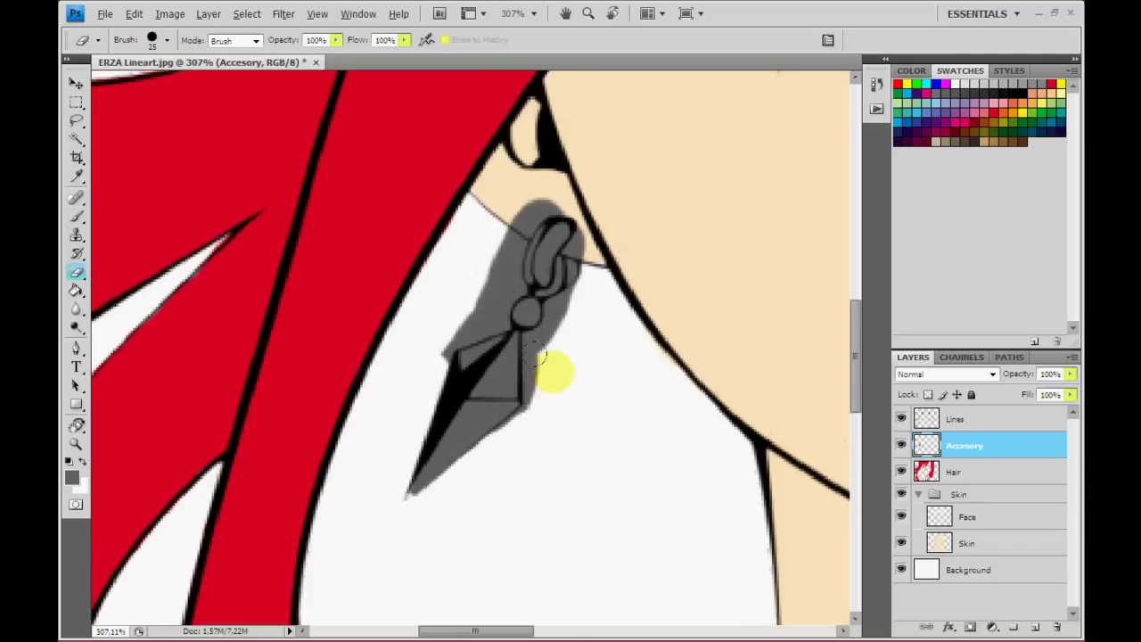
pyautogui.scroll(1, 542, 375)
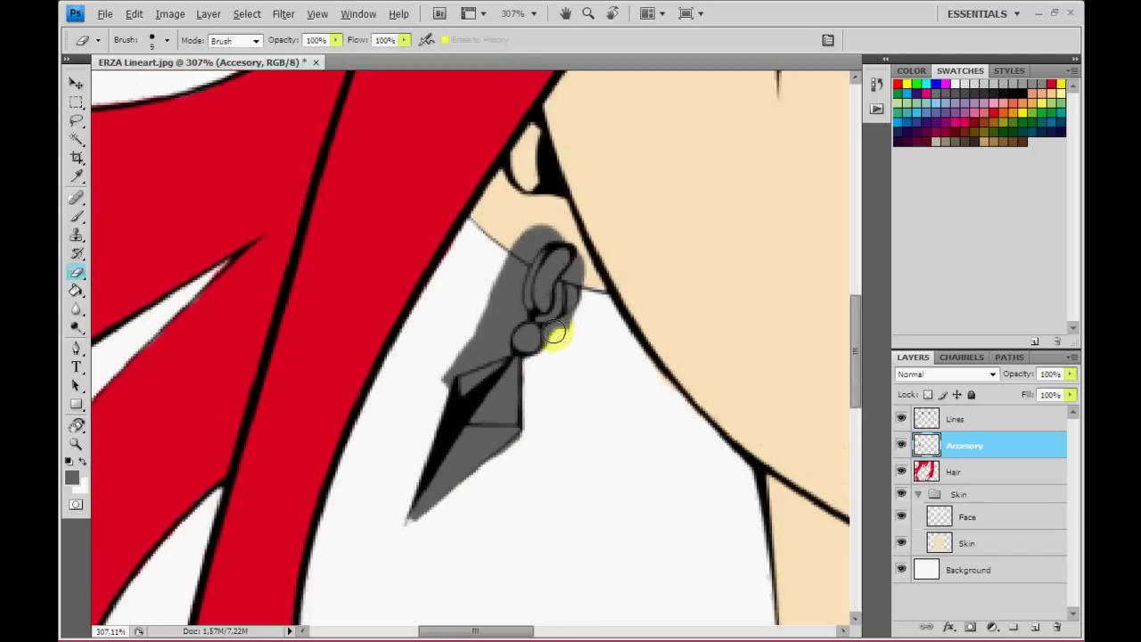
pyautogui.moveTo(560, 335); pyautogui.dragTo(593, 307)
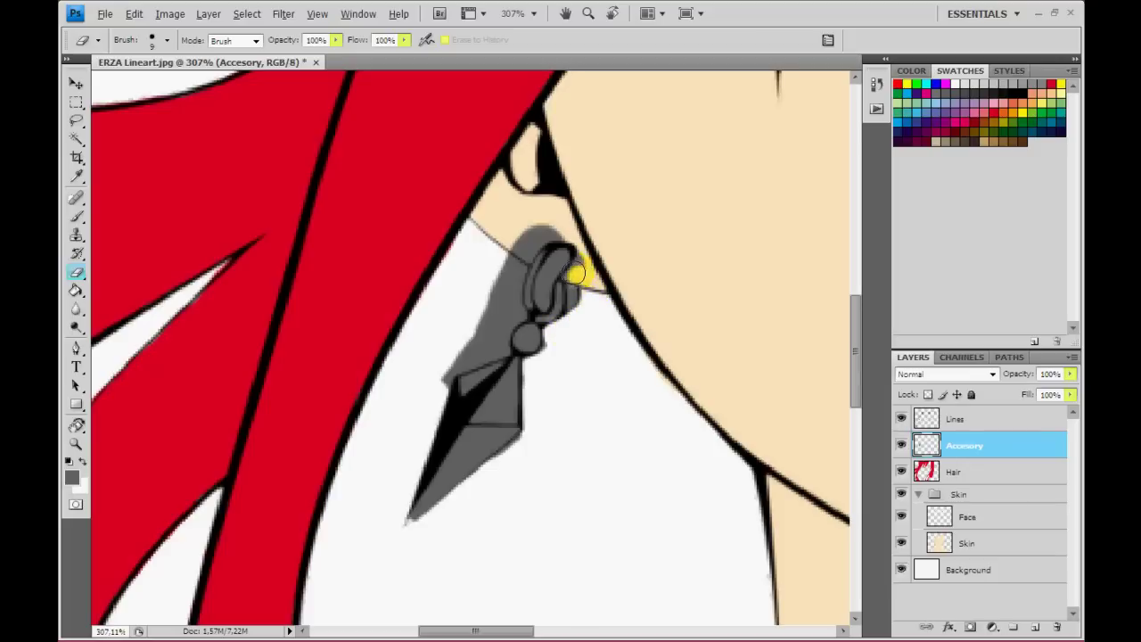
pyautogui.moveTo(579, 263)
pyautogui.mouseDown()
pyautogui.moveTo(536, 231)
pyautogui.moveTo(514, 265)
pyautogui.mouseUp()
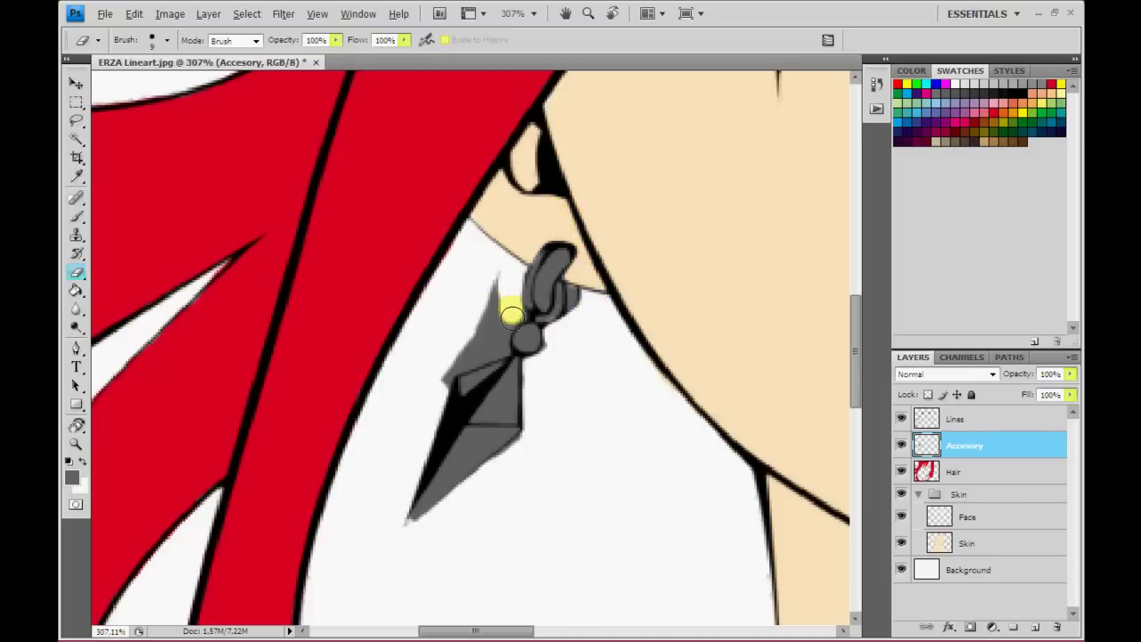
pyautogui.moveTo(487, 351)
pyautogui.mouseDown()
pyautogui.moveTo(446, 371)
pyautogui.moveTo(494, 299)
pyautogui.mouseUp()
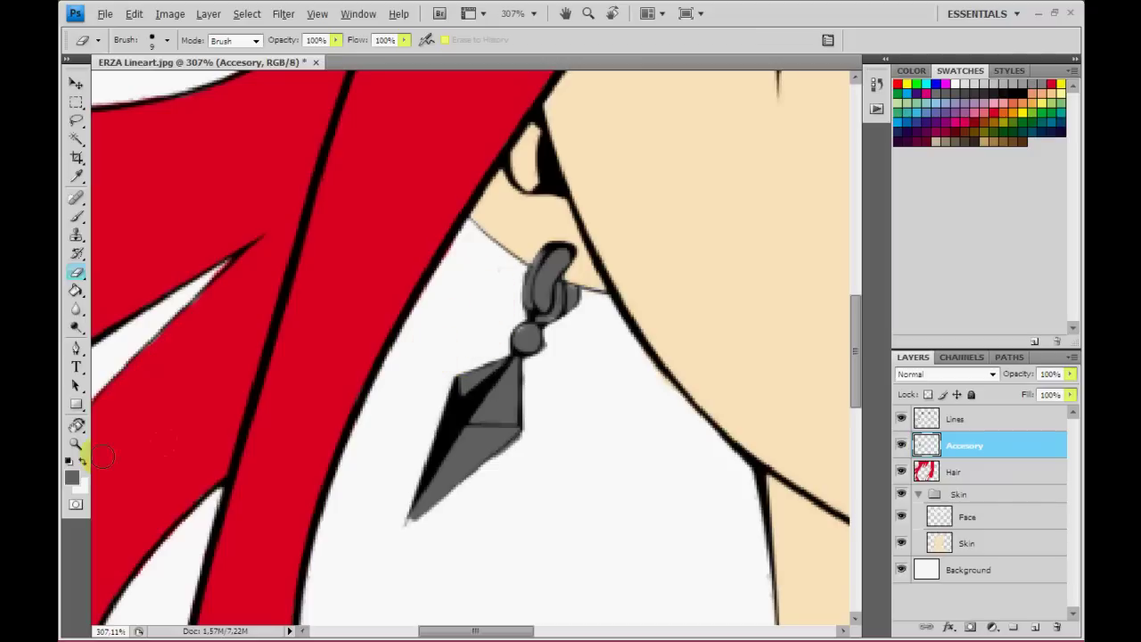
# Fit the whole drawing back on screen.
pyautogui.click(77, 444)
pyautogui.rightClick(345, 345)
pyautogui.click(383, 354)
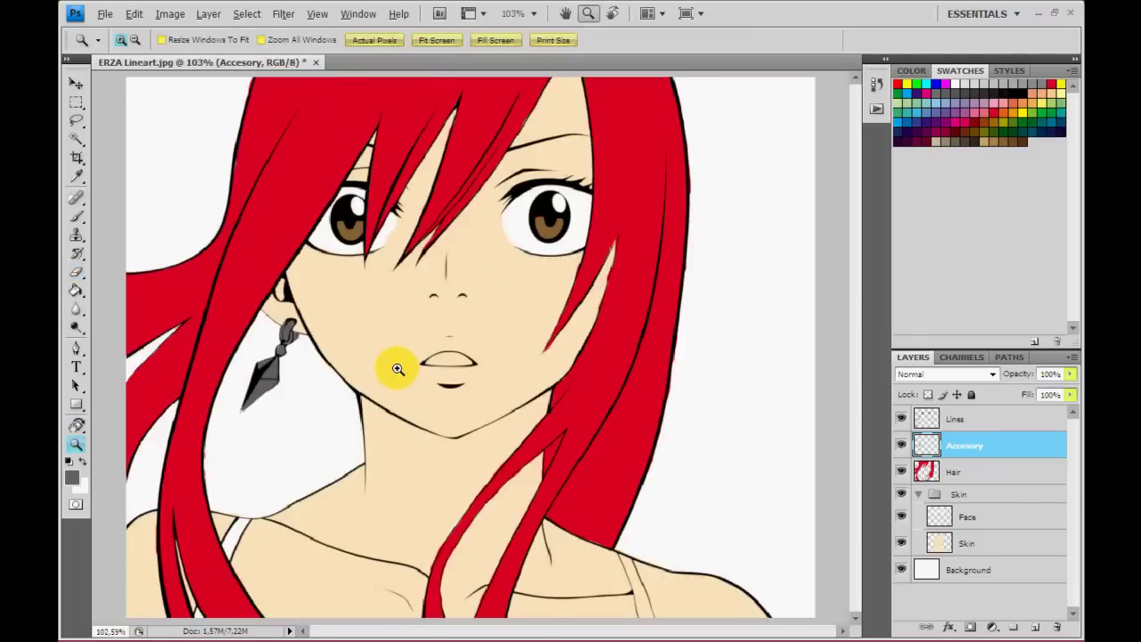
# Paint the left shoulder strap green and erase its ragged edge.
pyautogui.press('b')
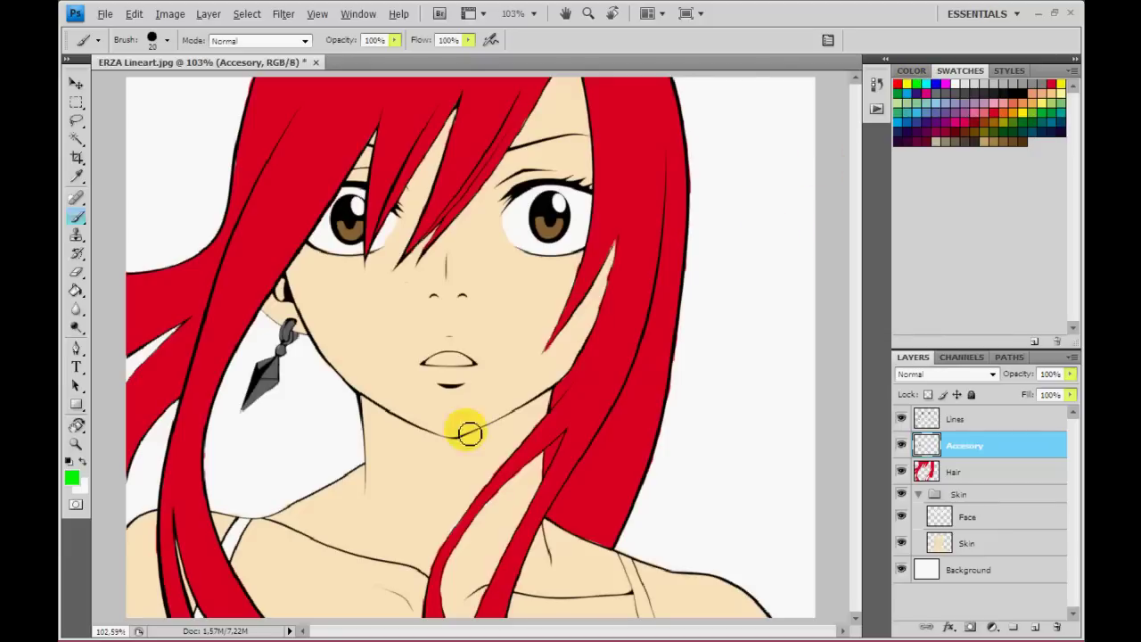
pyautogui.moveTo(247, 526); pyautogui.dragTo(229, 557)
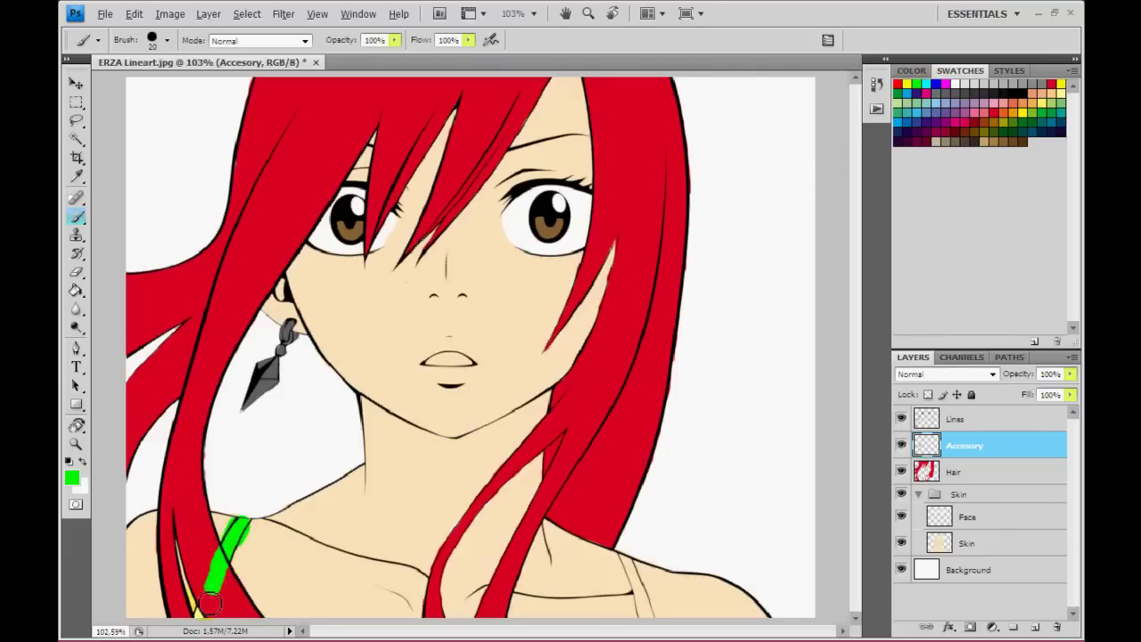
pyautogui.press('e')
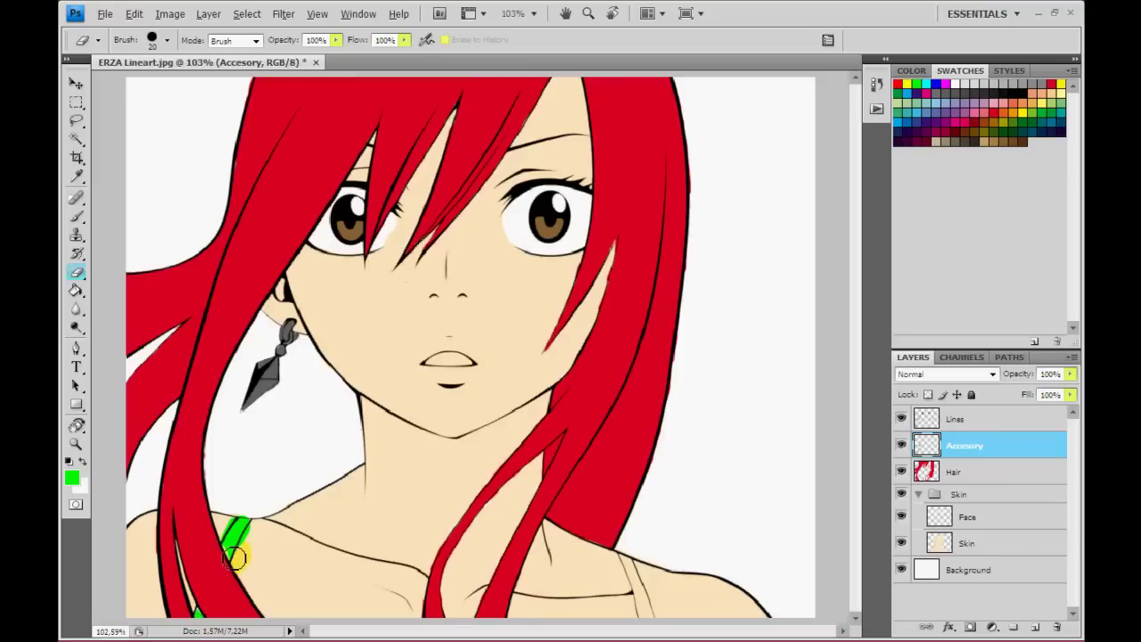
pyautogui.press('b')
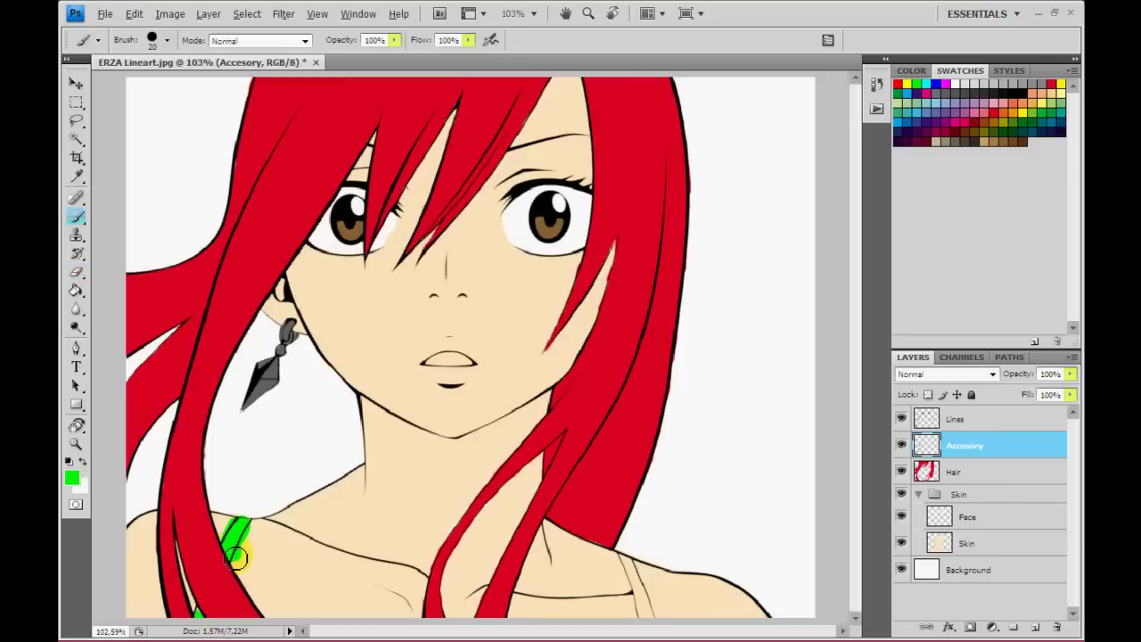
pyautogui.press('e')
pyautogui.moveTo(246, 561)
pyautogui.mouseDown()
pyautogui.moveTo(259, 533)
pyautogui.moveTo(230, 515)
pyautogui.mouseUp()
# Paint the right shoulder strap green, then make the Face layer active.
pyautogui.press('b')
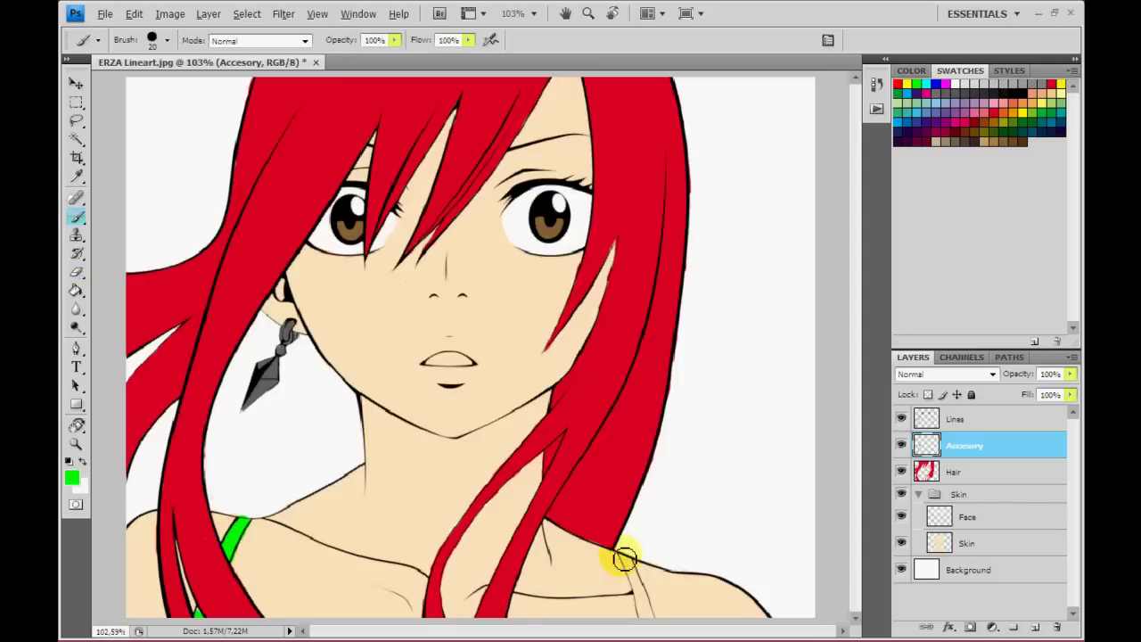
pyautogui.moveTo(618, 554); pyautogui.dragTo(648, 614)
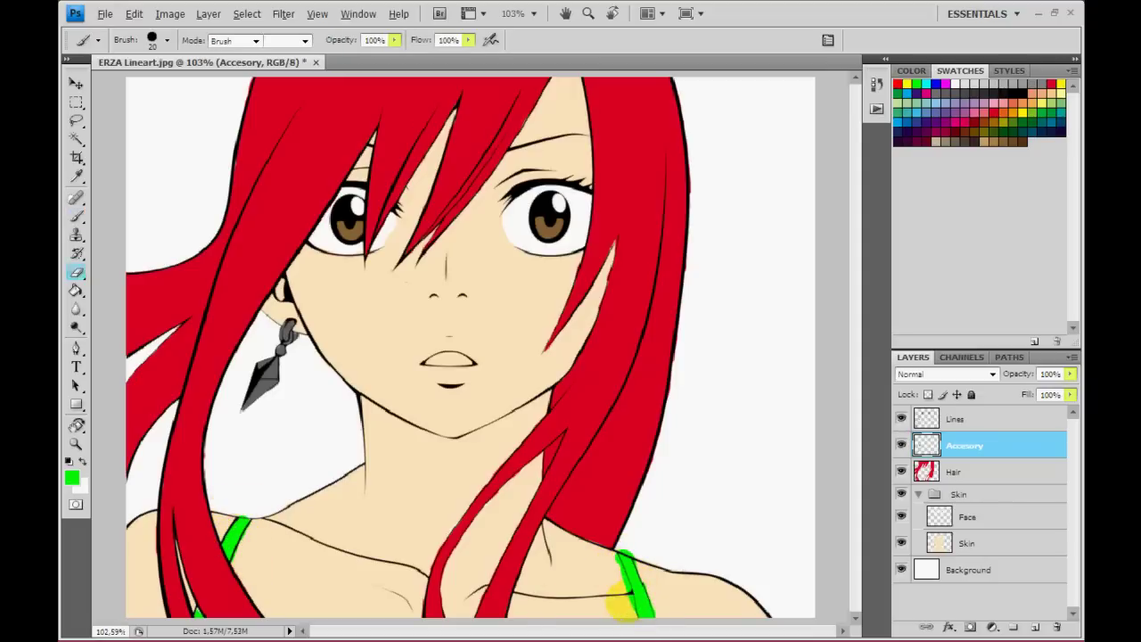
pyautogui.press('e')
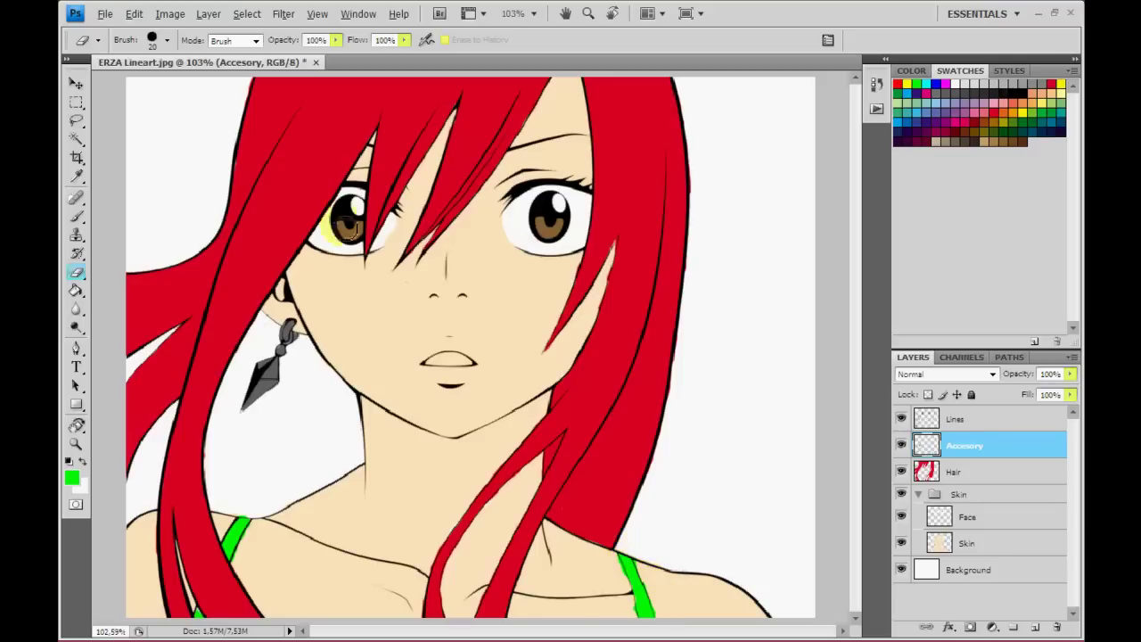
pyautogui.press('b')
pyautogui.click(967, 519)
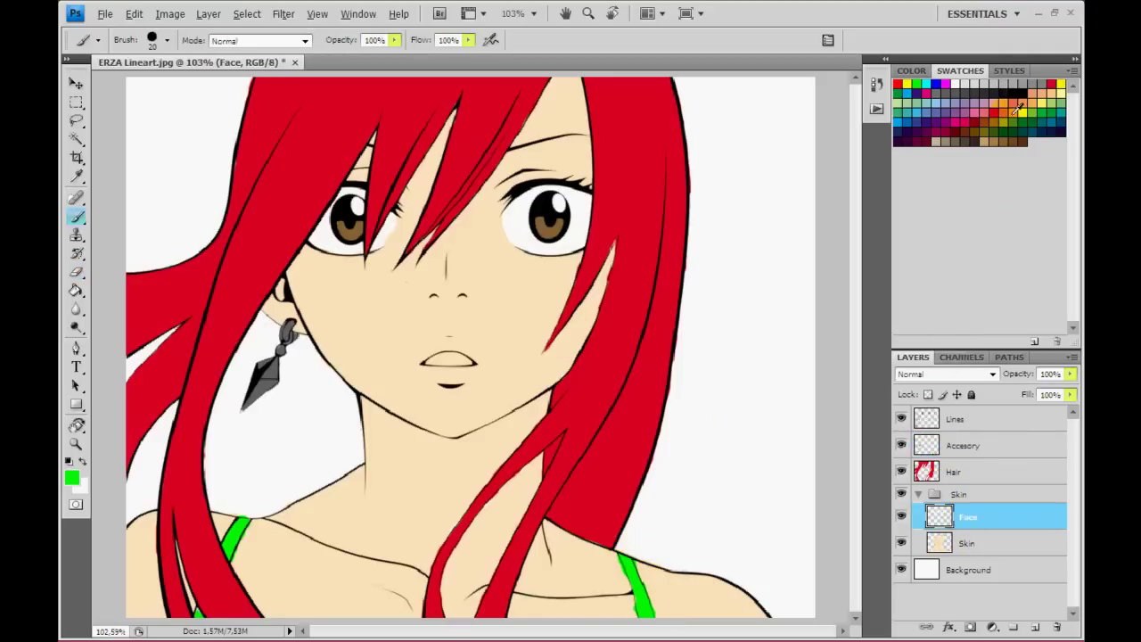
# Brush pink from the Swatches over the lips, ready to erase stray edges.
pyautogui.click(1010, 101)
pyautogui.moveTo(450, 359)
pyautogui.mouseDown()
pyautogui.moveTo(461, 361)
pyautogui.moveTo(416, 374)
pyautogui.moveTo(428, 347)
pyautogui.moveTo(454, 339)
pyautogui.moveTo(484, 354)
pyautogui.moveTo(453, 377)
pyautogui.mouseUp()
pyautogui.press('e')
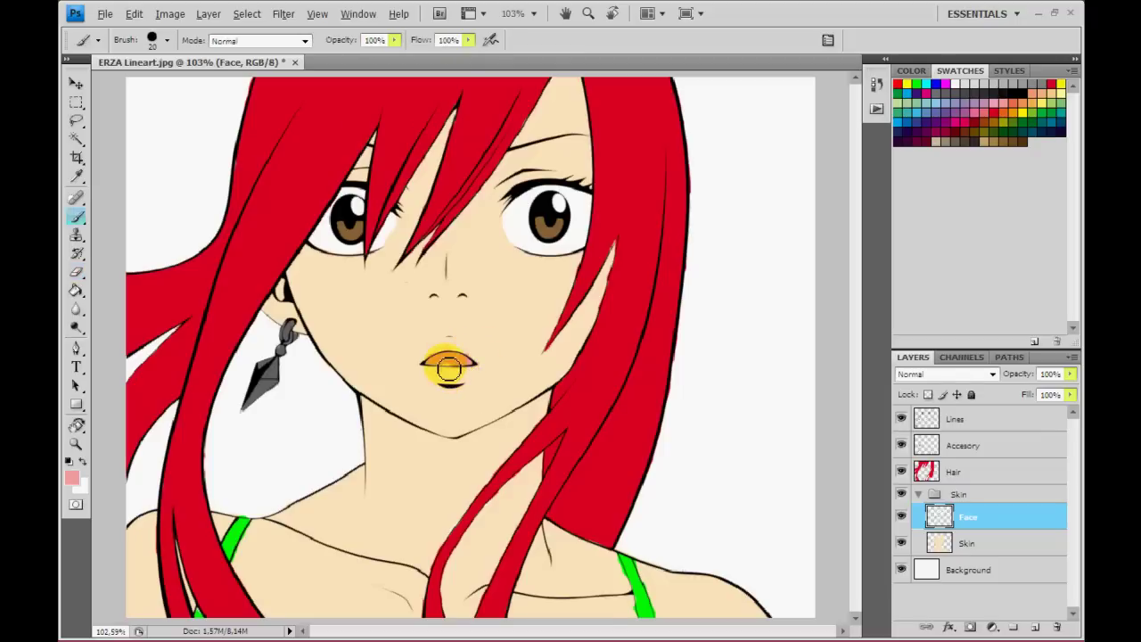